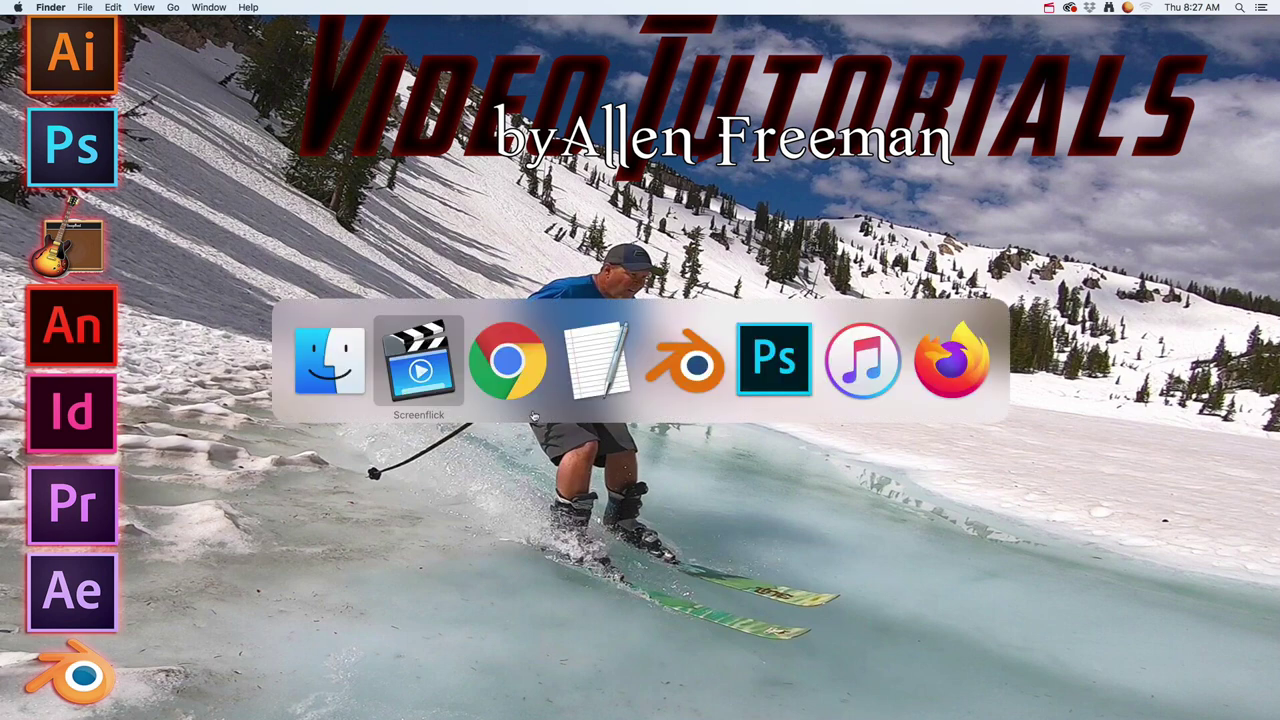
Step: Show the Blender 2.82 Texture on Model title page, then the seamless 'brick textures' image results in Chrome
left_click(600, 365)
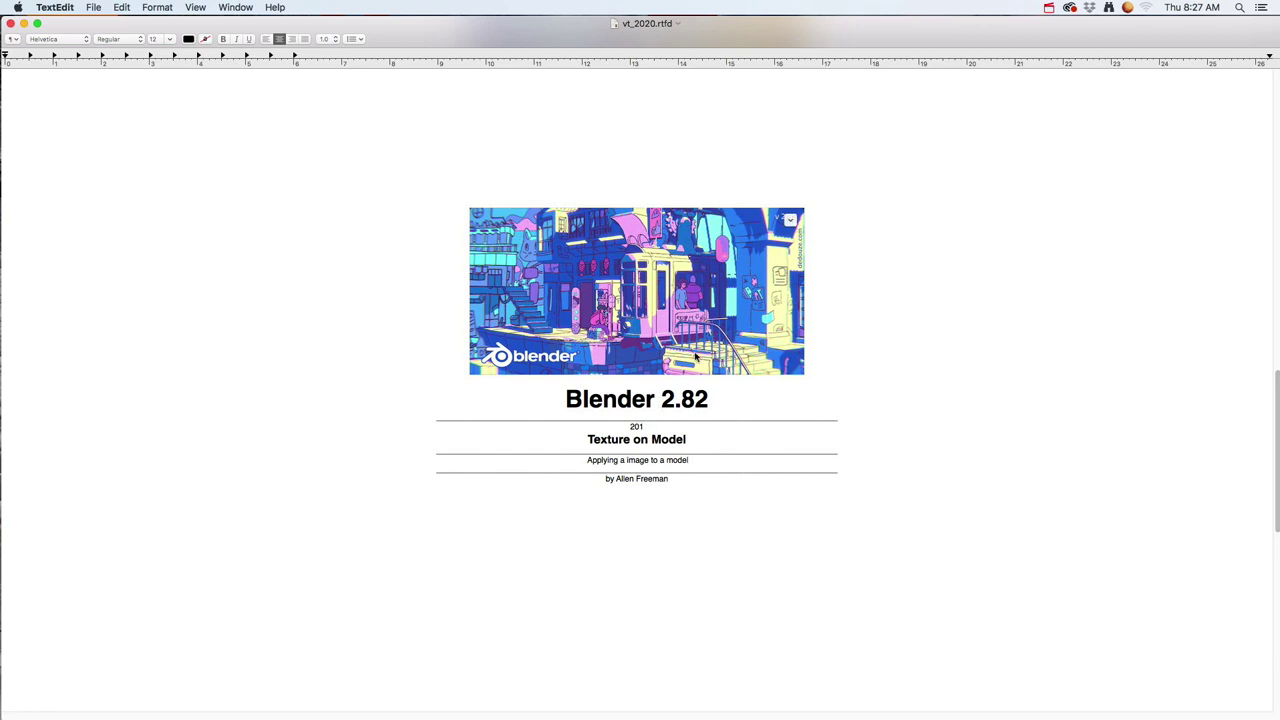
key("super+Tab")
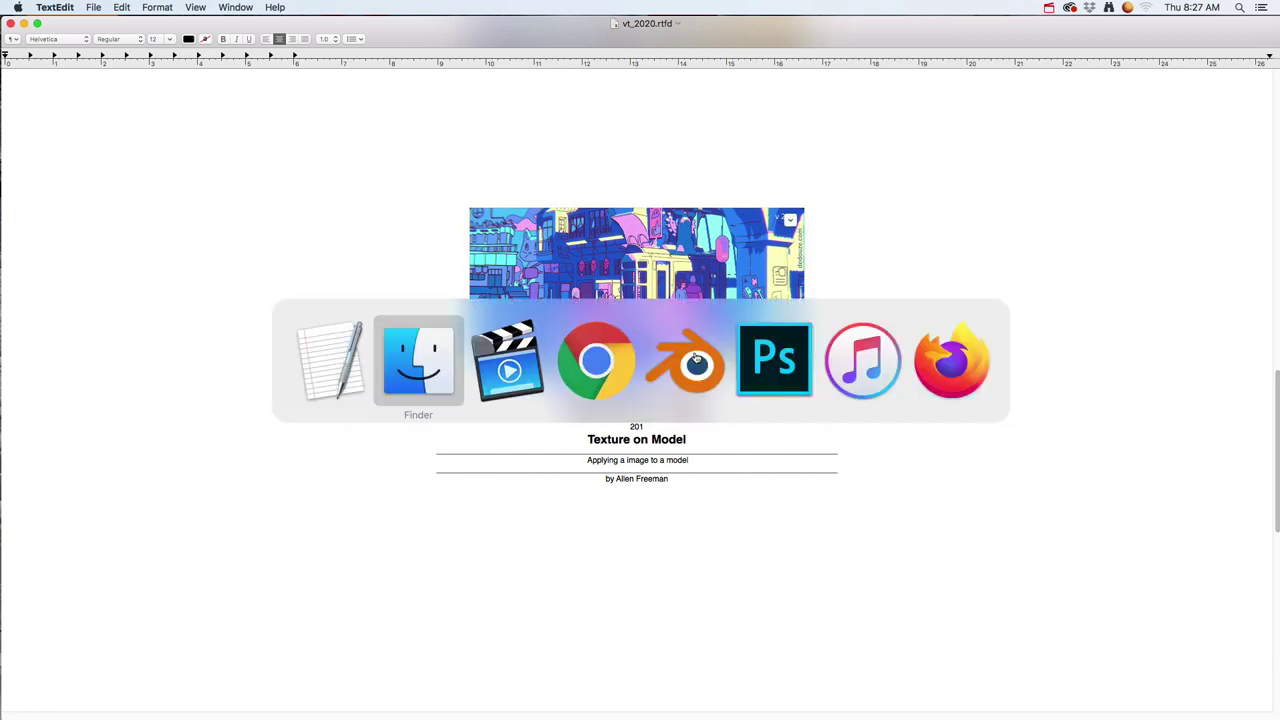
left_click(610, 362)
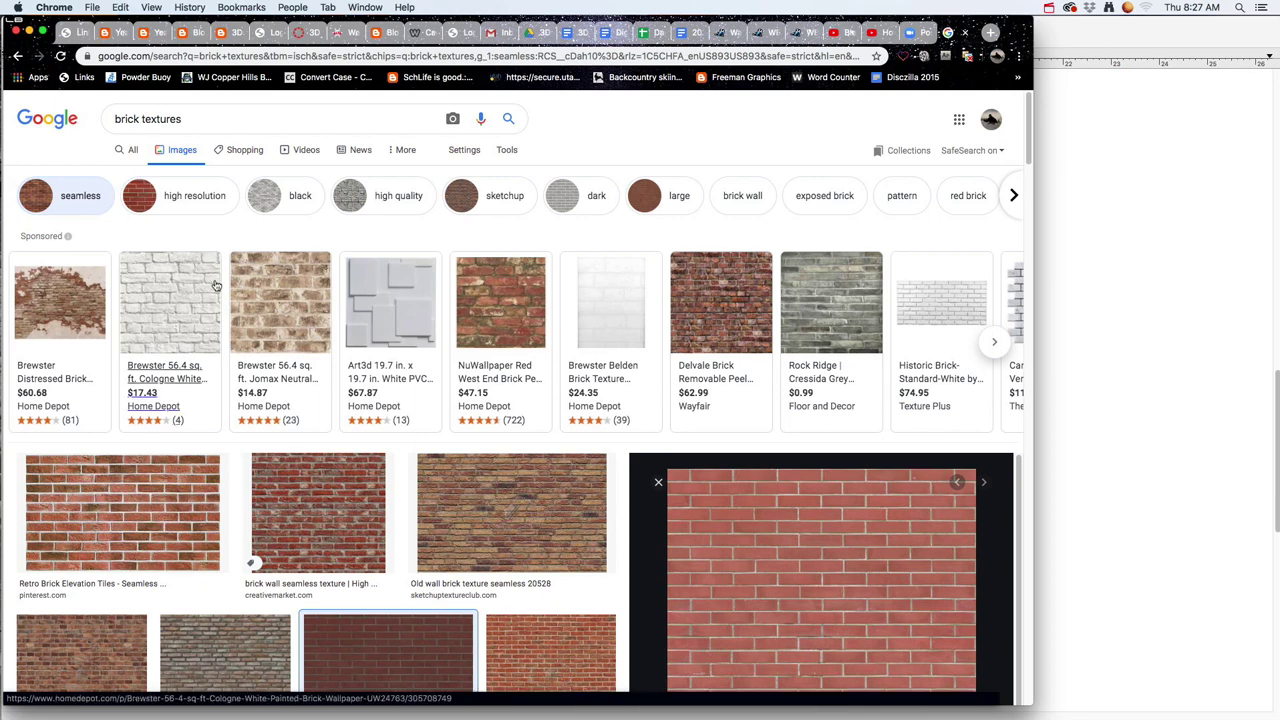
Step: Find and preview the Seamless Brick Wall Texture Wall Mural image (900 × 607) among the results
scroll(458, 513, "down", 3)
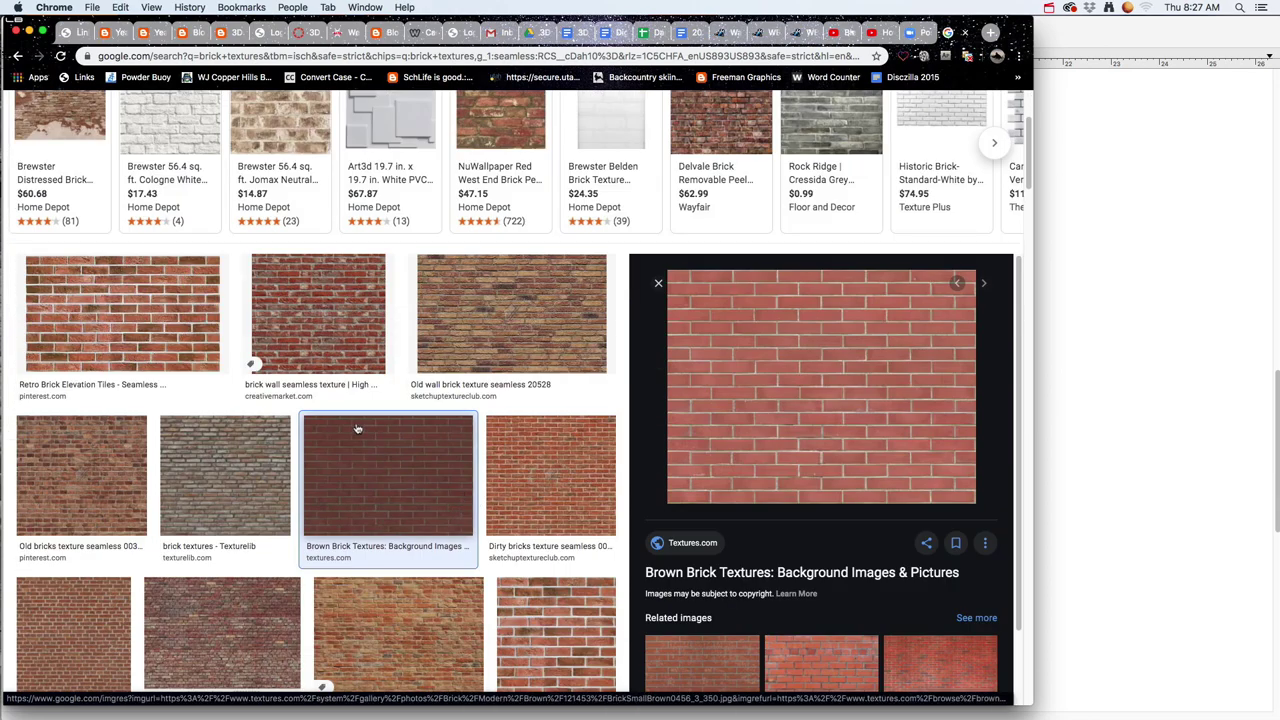
left_click(378, 463)
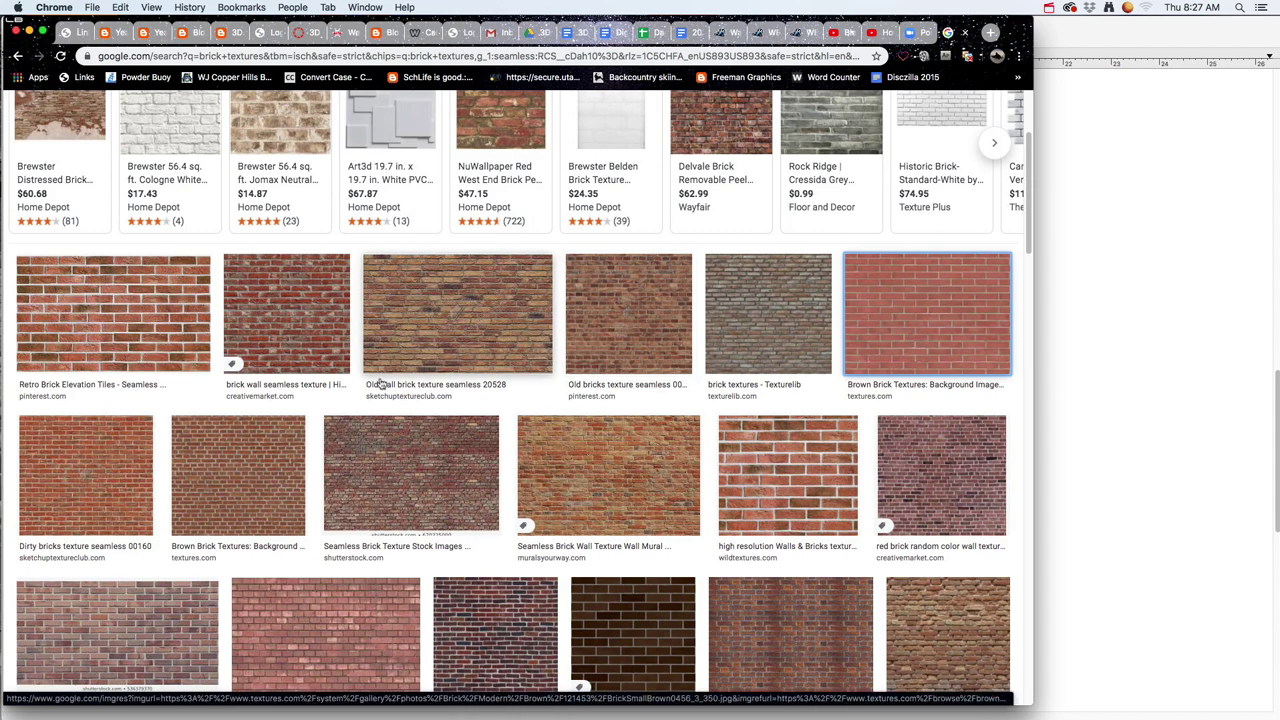
left_click(572, 465)
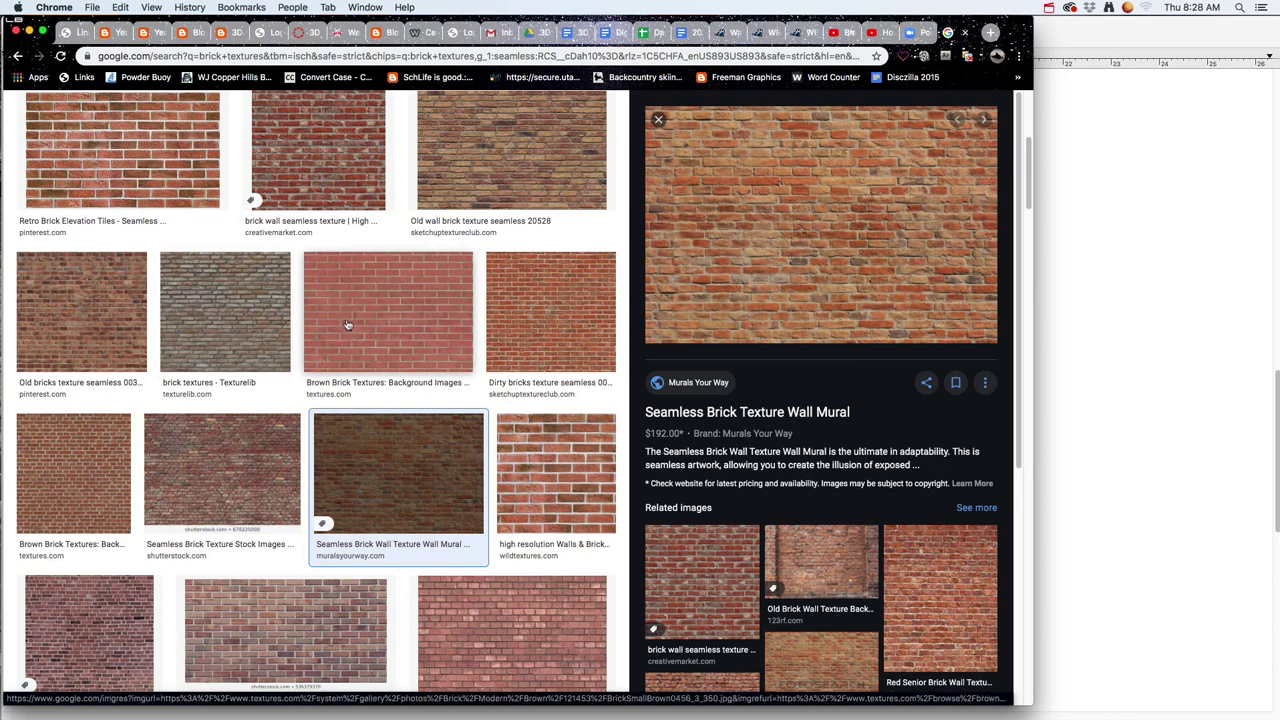
right_click(801, 211)
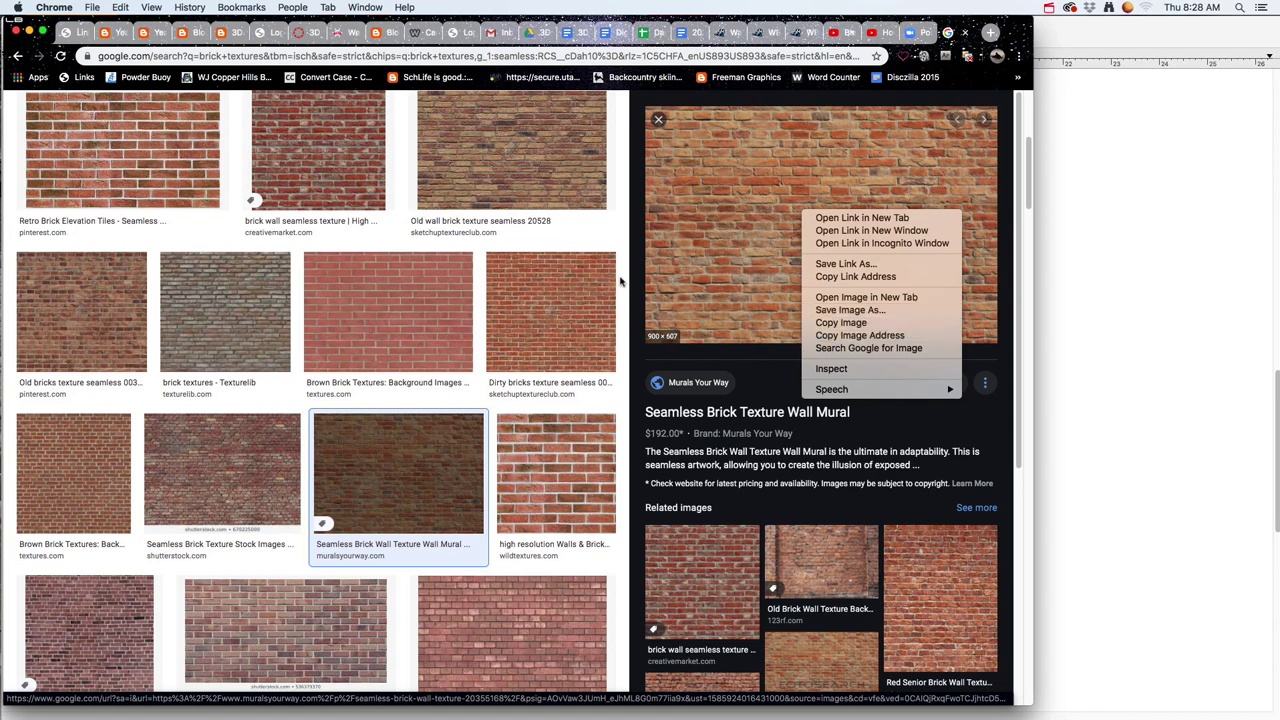
key("super+Tab")
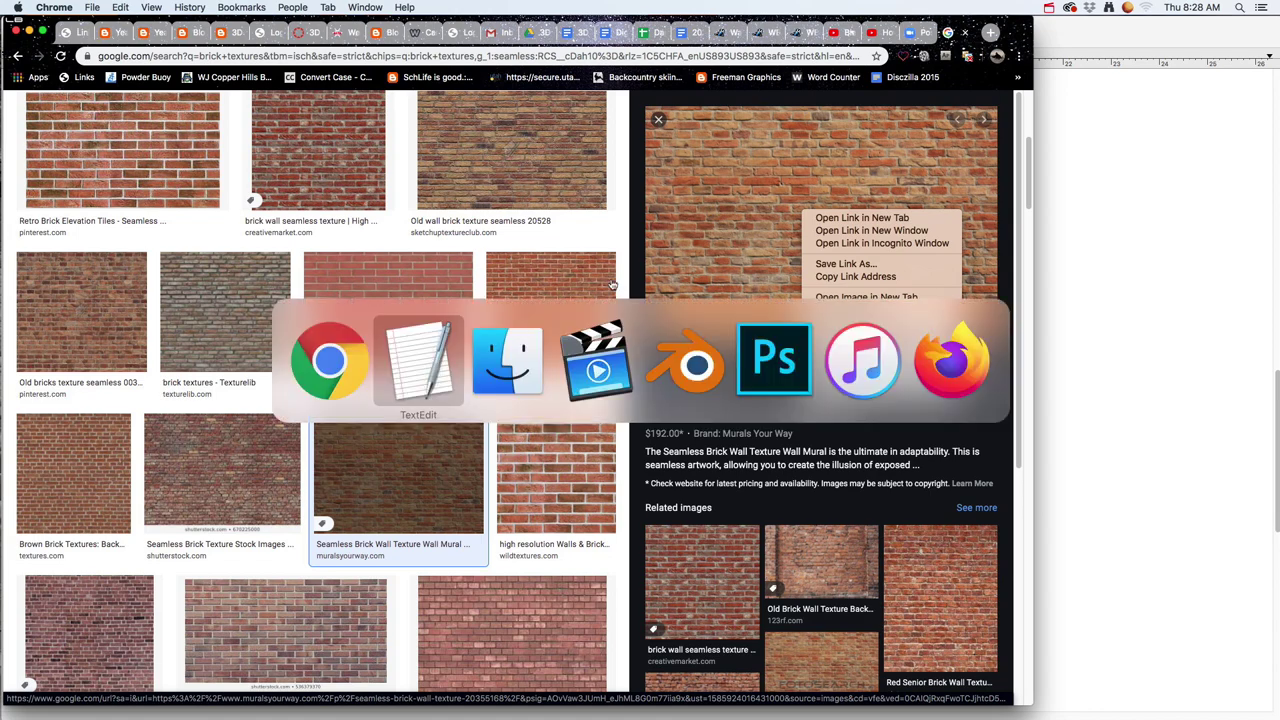
Step: Bring 03_TextureObject.blend forward in Blender and orbit around its brick-textured cube
left_click(688, 347)
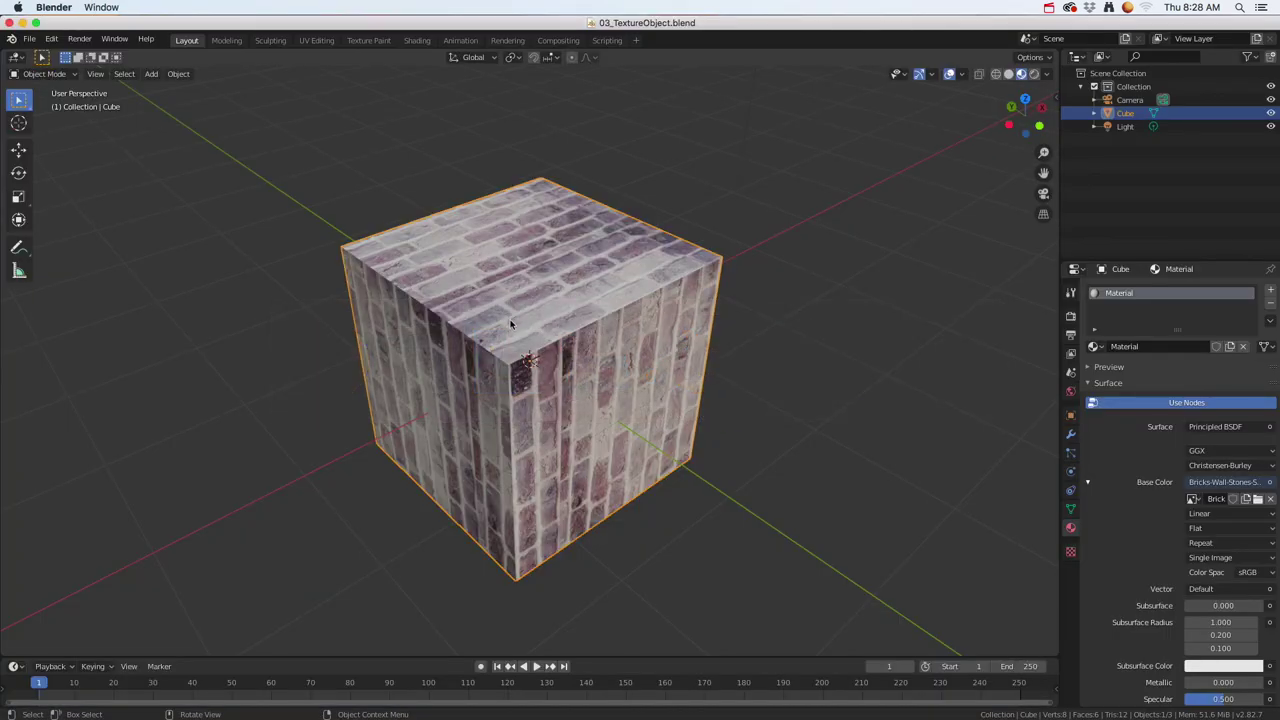
middle_click_drag(511, 322, 533, 302)
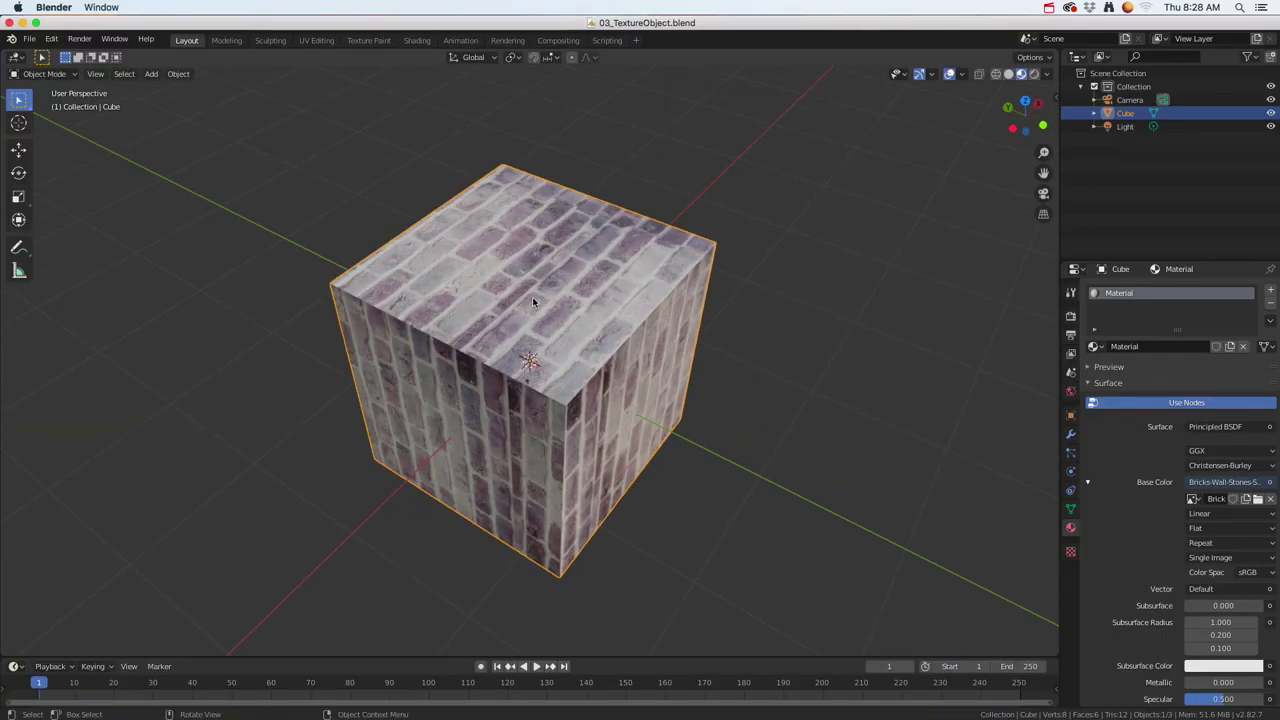
key("super+Tab")
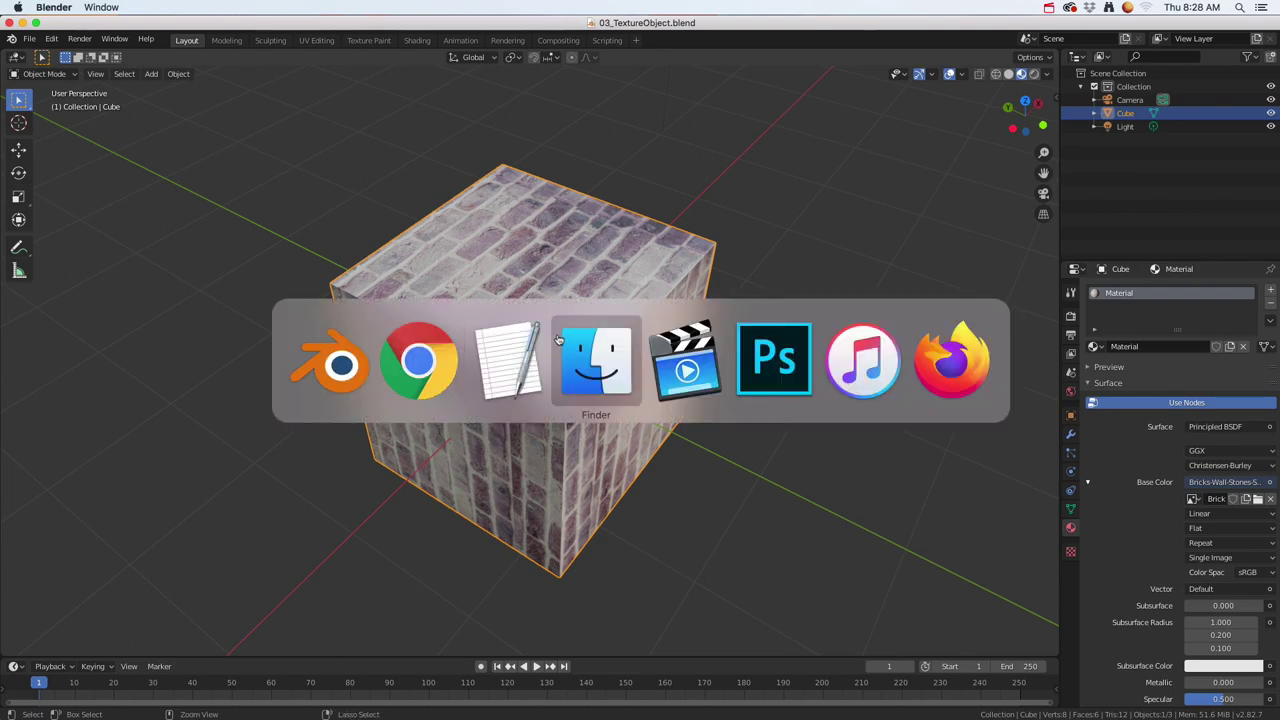
Step: Browse the images in 03a_textures, then go back and select 03_TextureObject.blend in 03_3D Animation
mouse_move(6, 600)
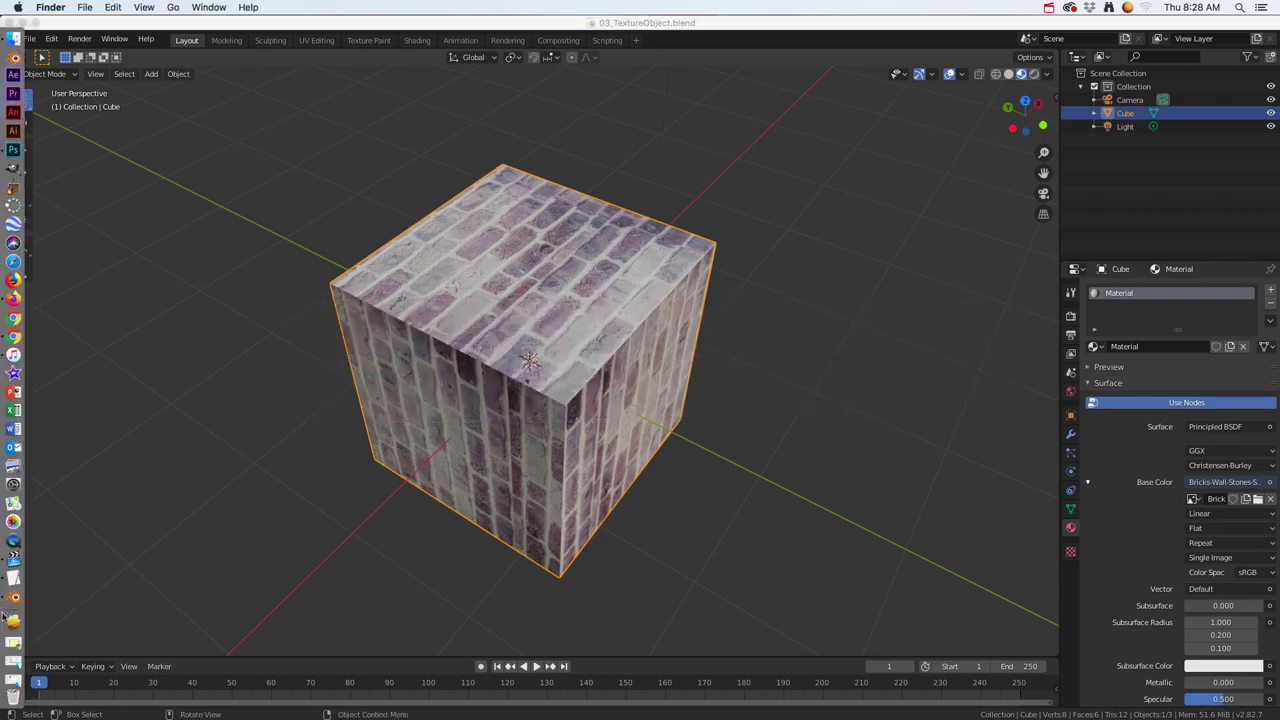
left_click(15, 681)
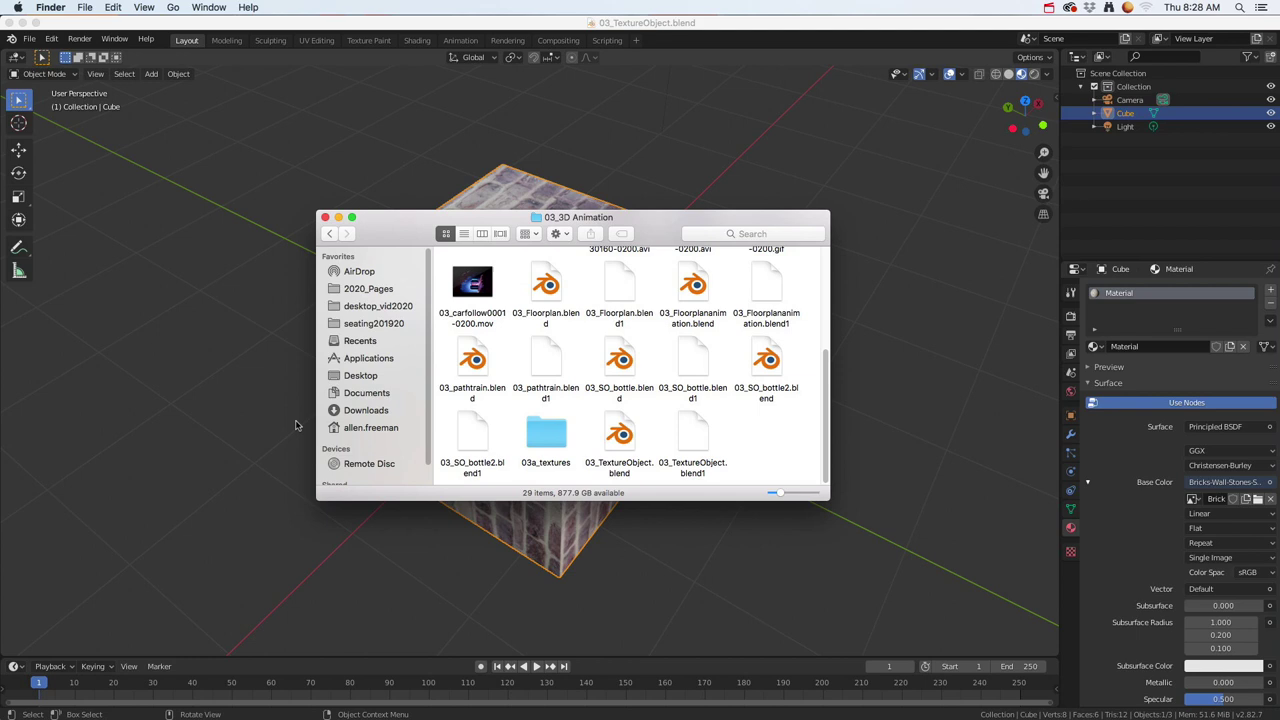
left_click_drag(391, 232, 281, 188)
left_click(437, 400)
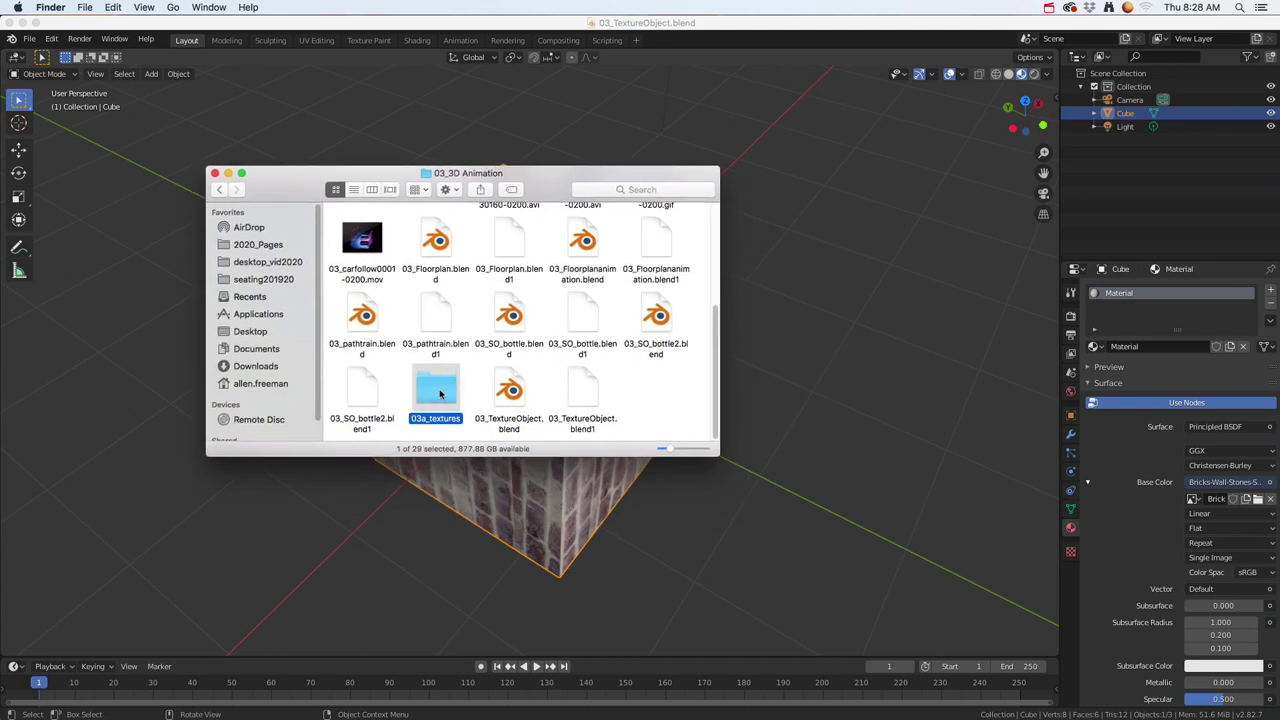
double_click(437, 388)
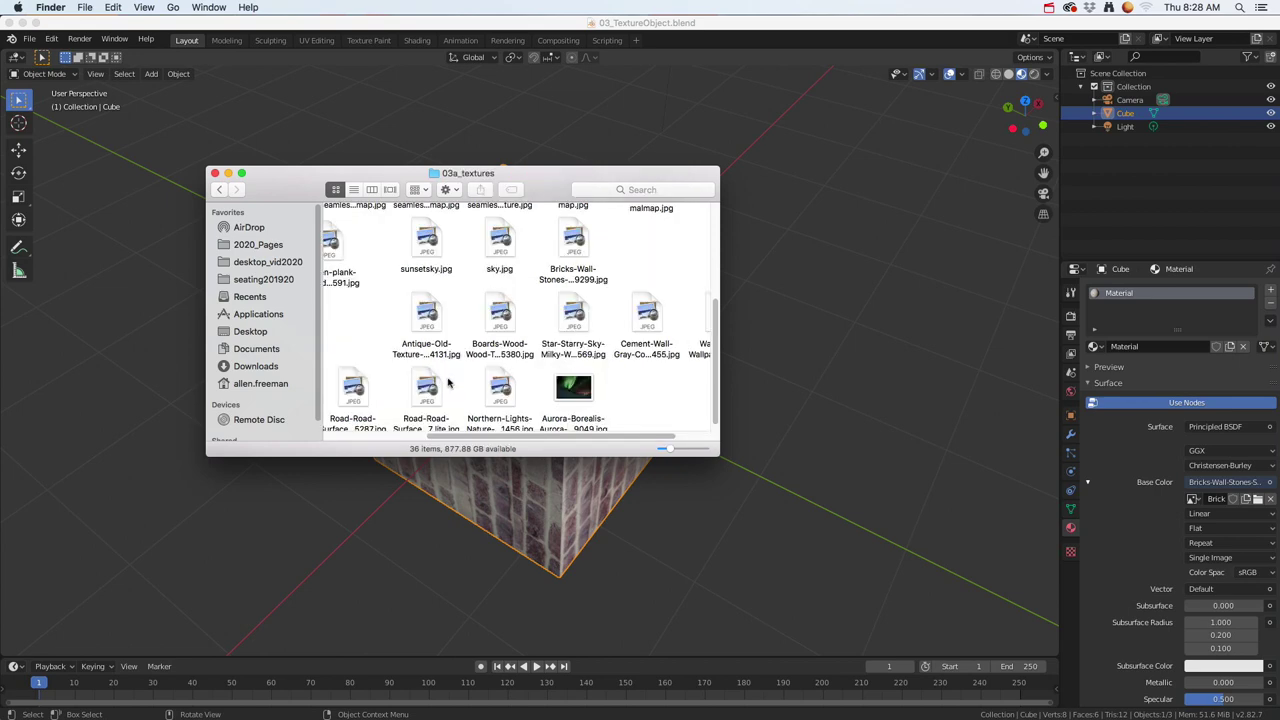
left_click_drag(717, 455, 862, 565)
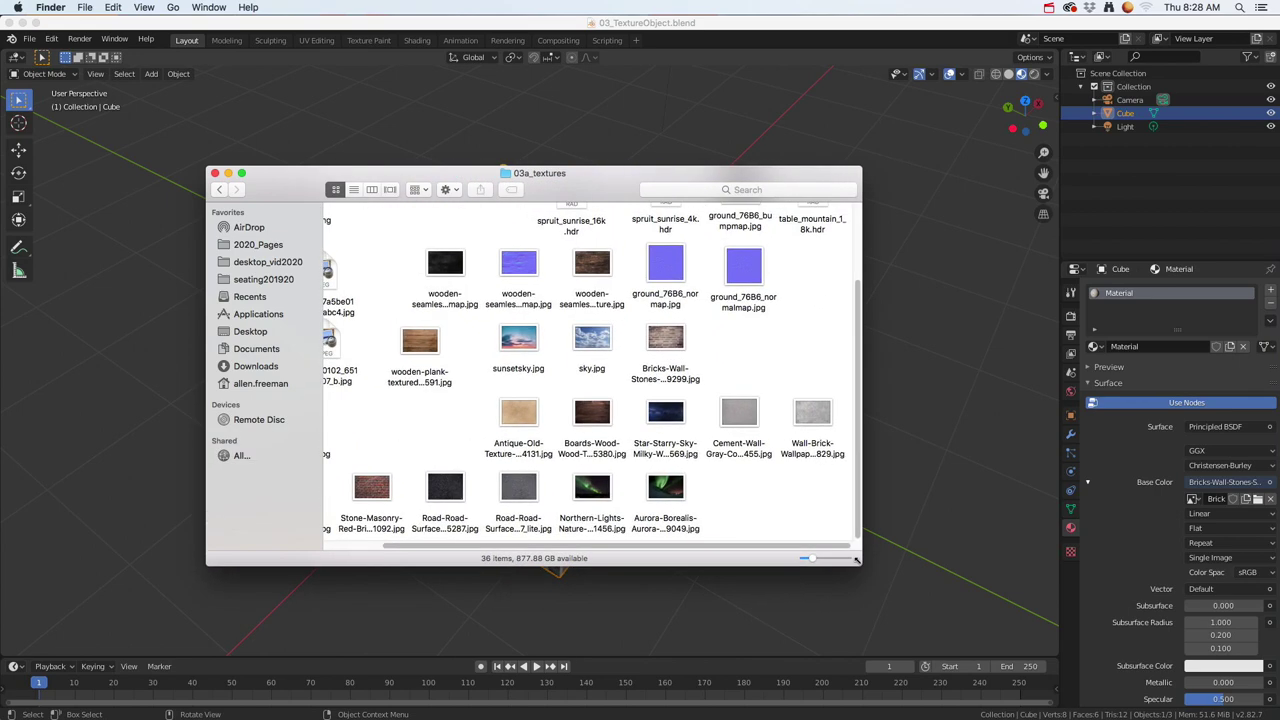
scroll(490, 543, "left", 3)
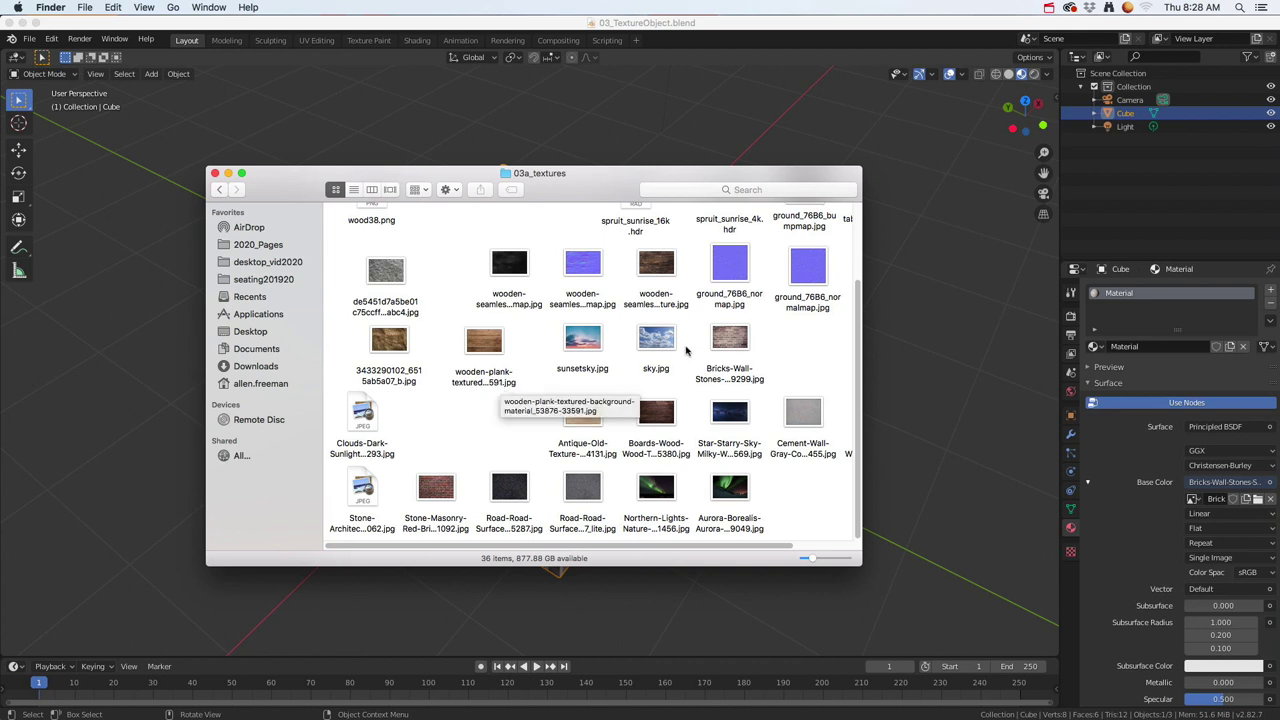
left_click(220, 191)
left_click(515, 502)
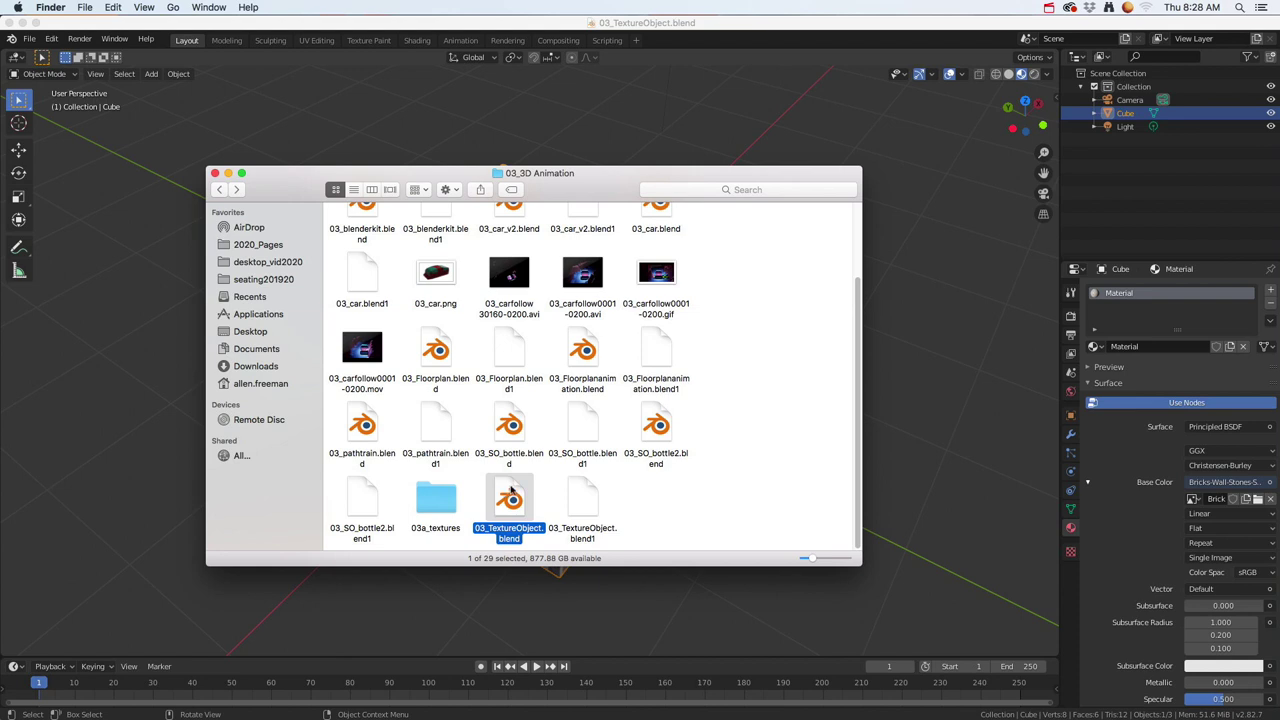
Step: Start a new General scene with the default grey cube
left_click(469, 28)
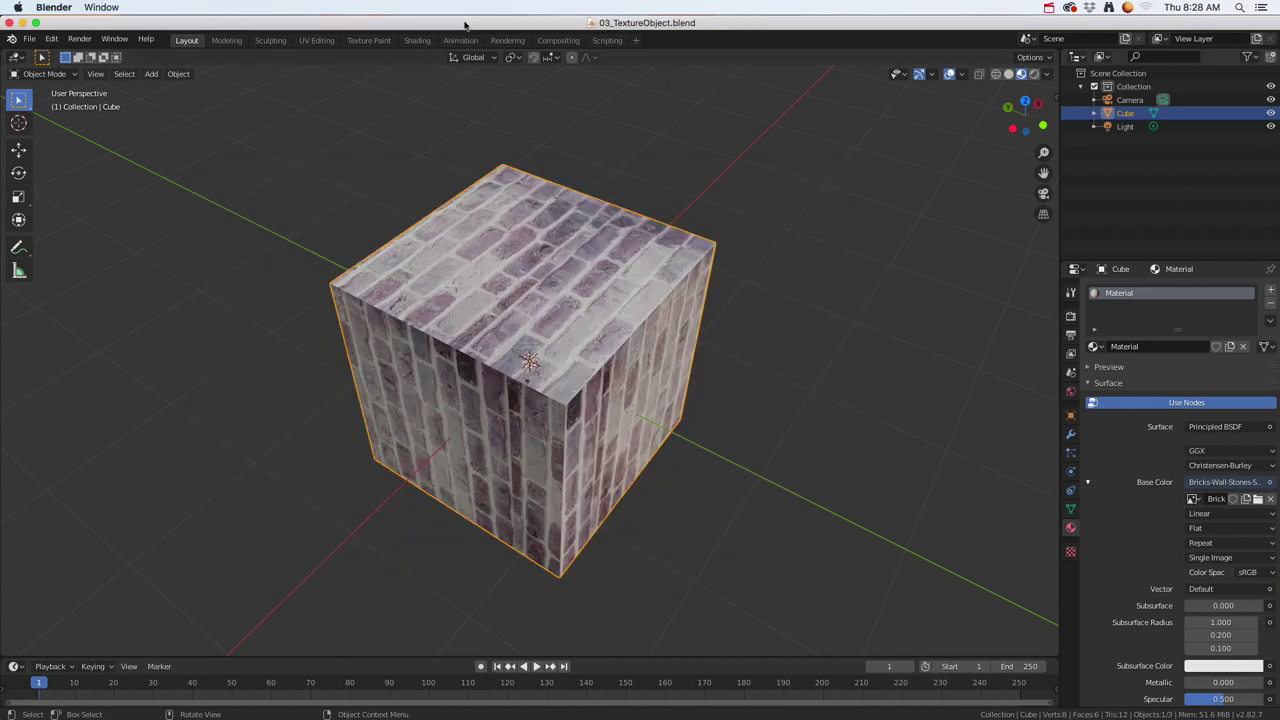
left_click(29, 38)
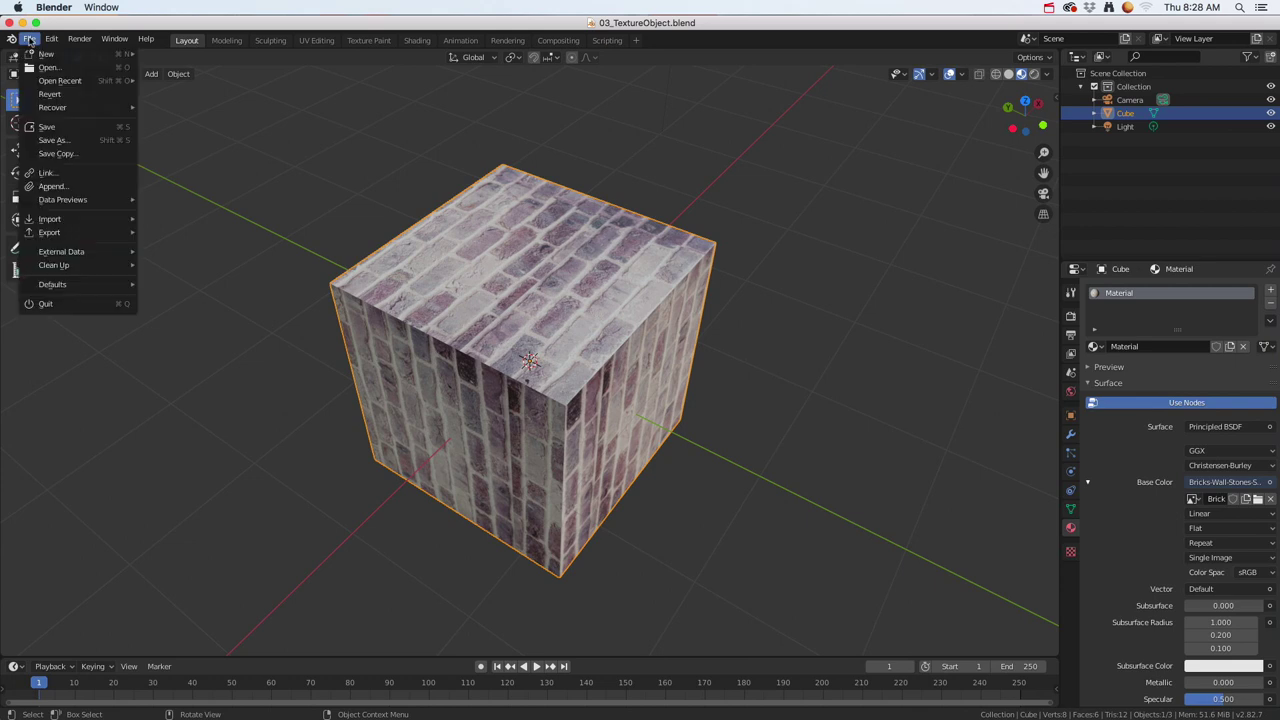
mouse_move(52, 58)
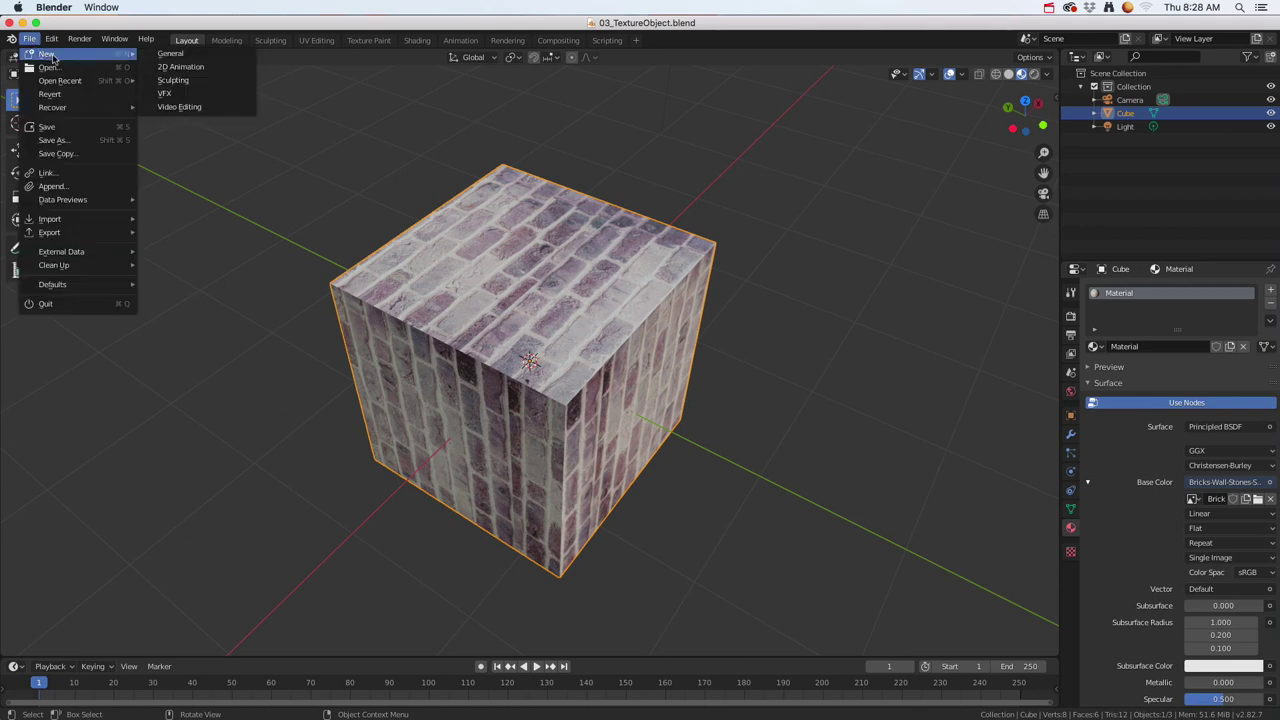
left_click(170, 55)
scroll(605, 394, "up", 5)
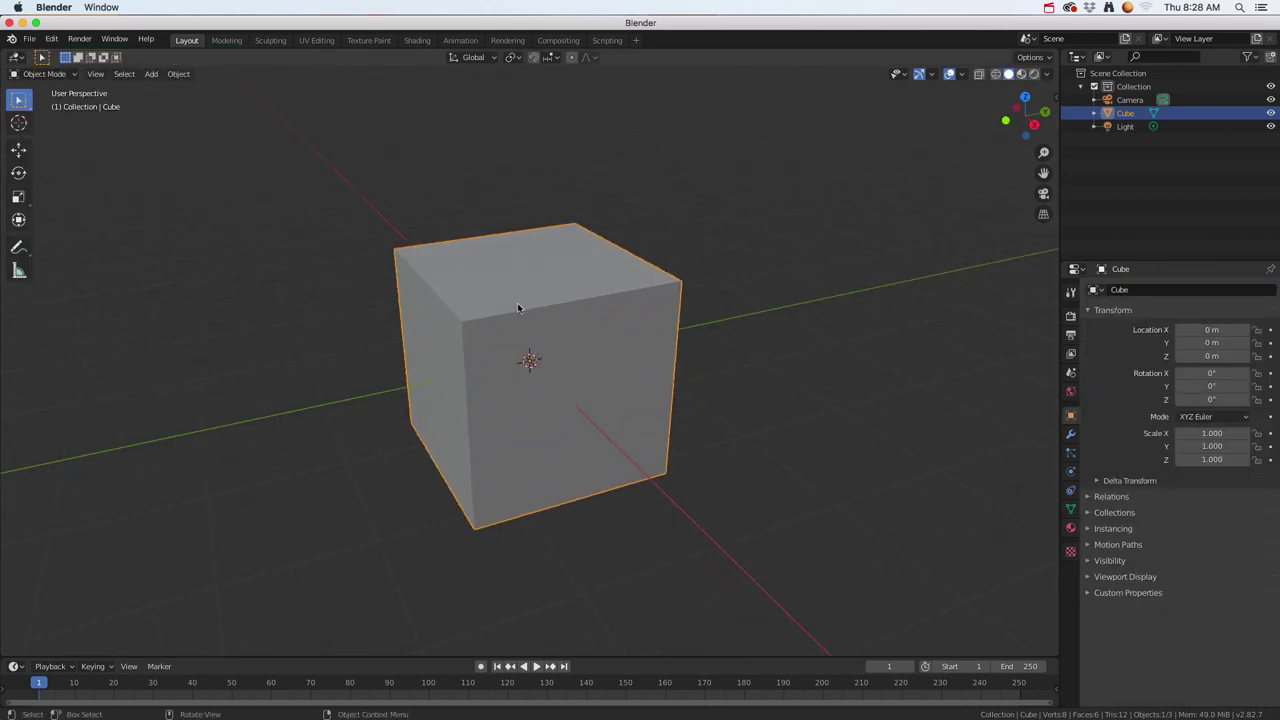
Step: Choose 03_TextureObject.blend as the Save As file name for the new scene
left_click(29, 38)
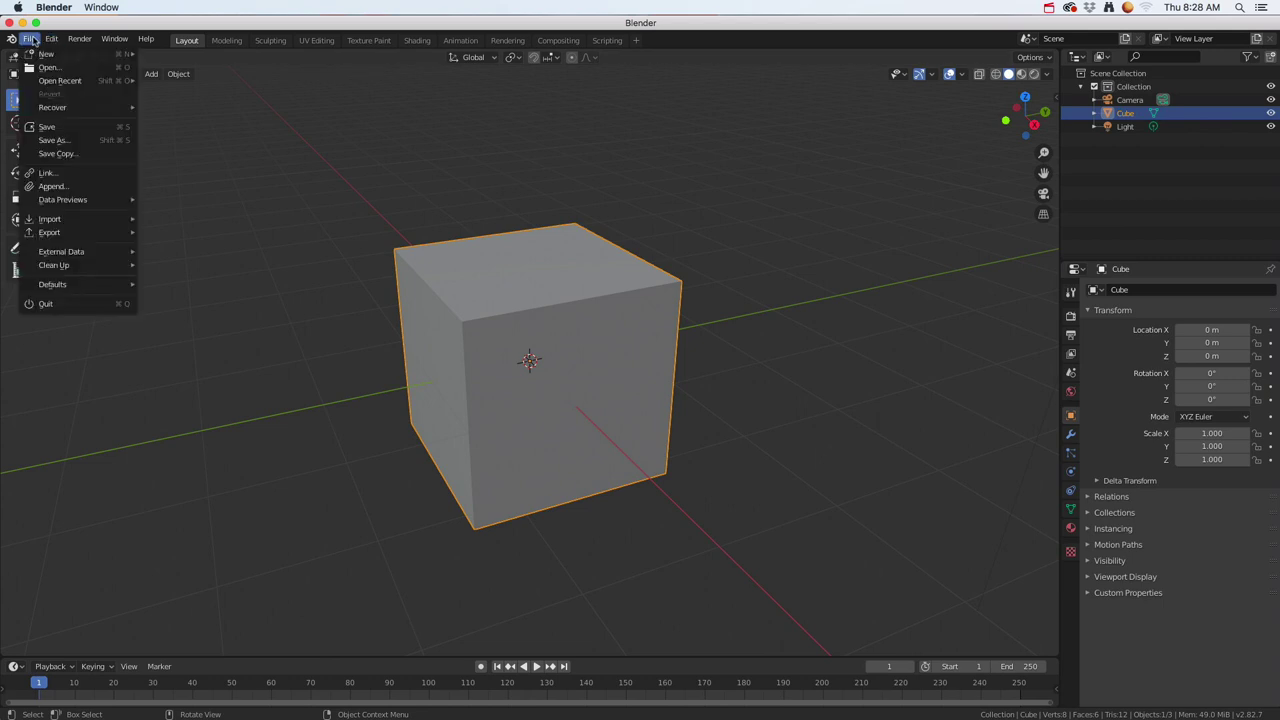
left_click(82, 141)
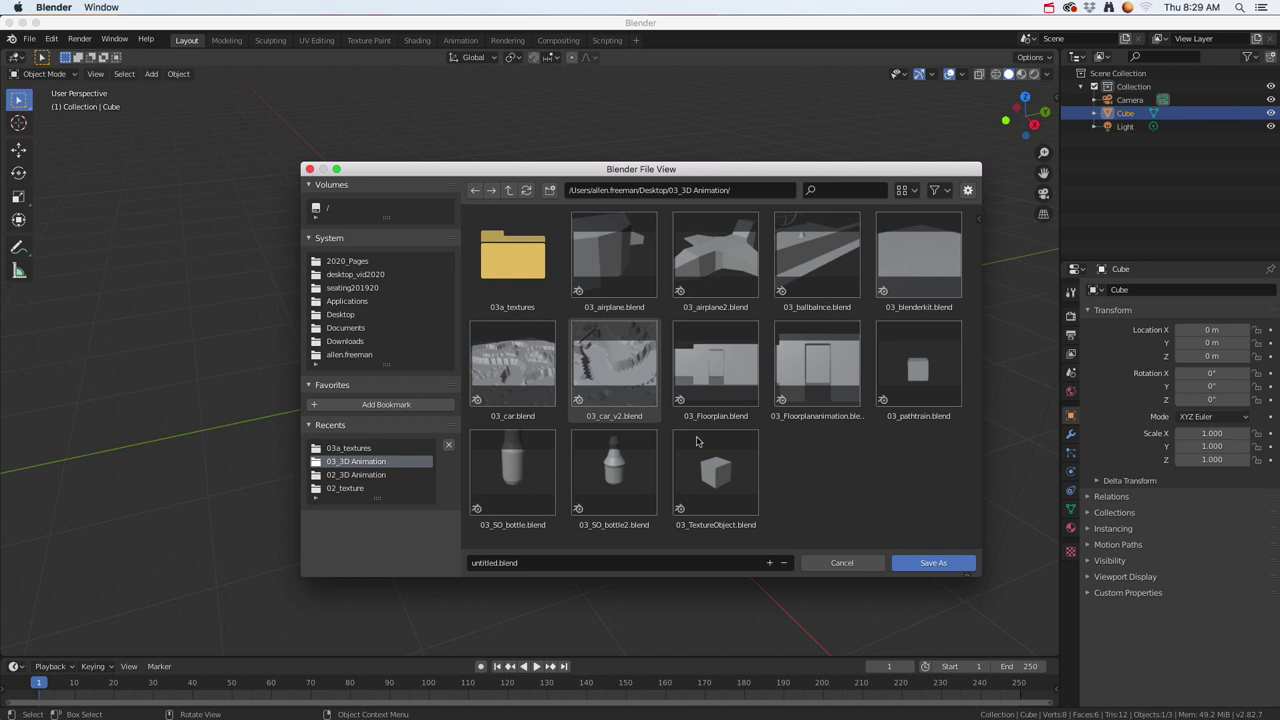
left_click(730, 474)
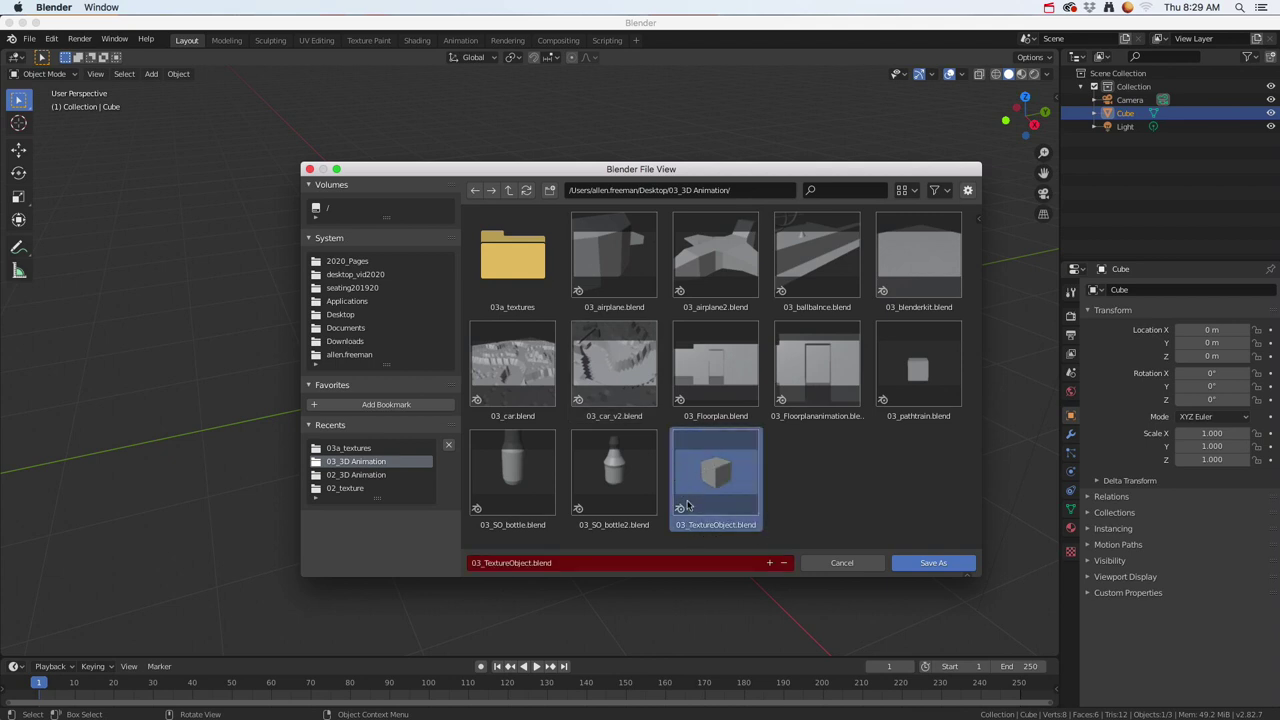
Step: Save over 03_TextureObject.blend and bring up the Finder folder window
left_click(929, 564)
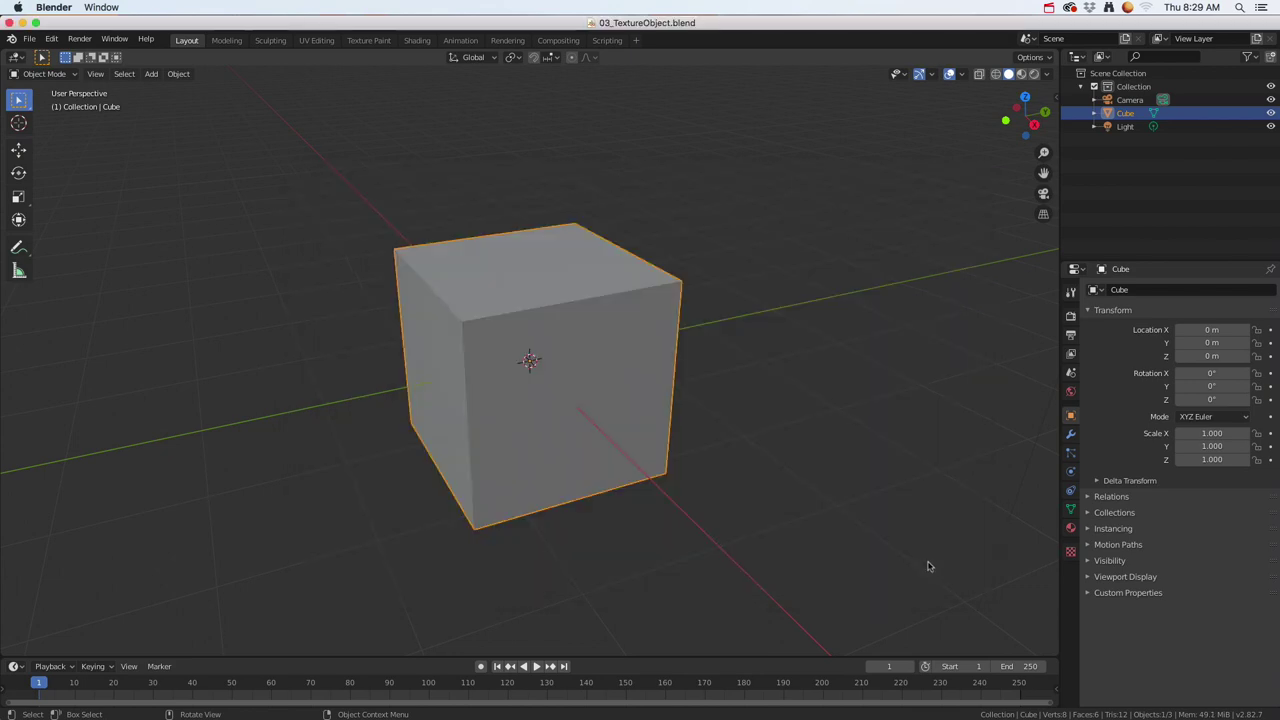
key("super+Tab")
left_click(418, 360)
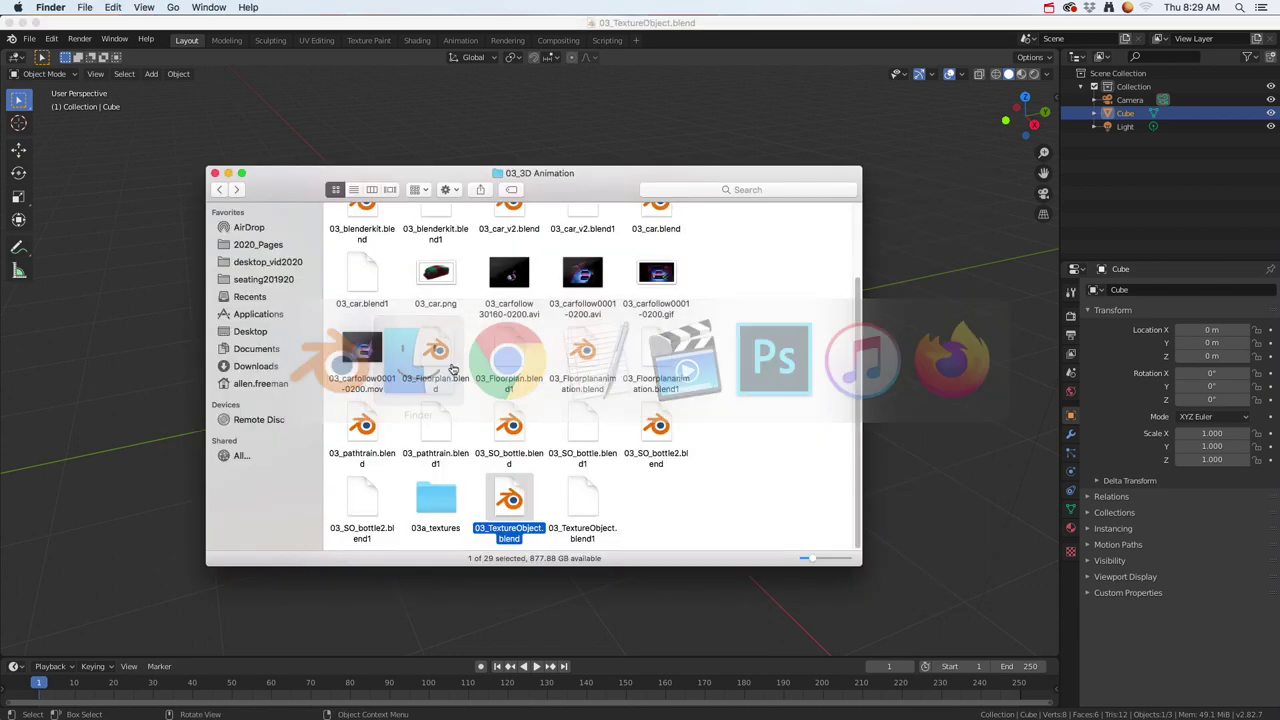
Step: Check the 03a_textures folder and the blend file in Finder, then return to Blender
left_click(446, 500)
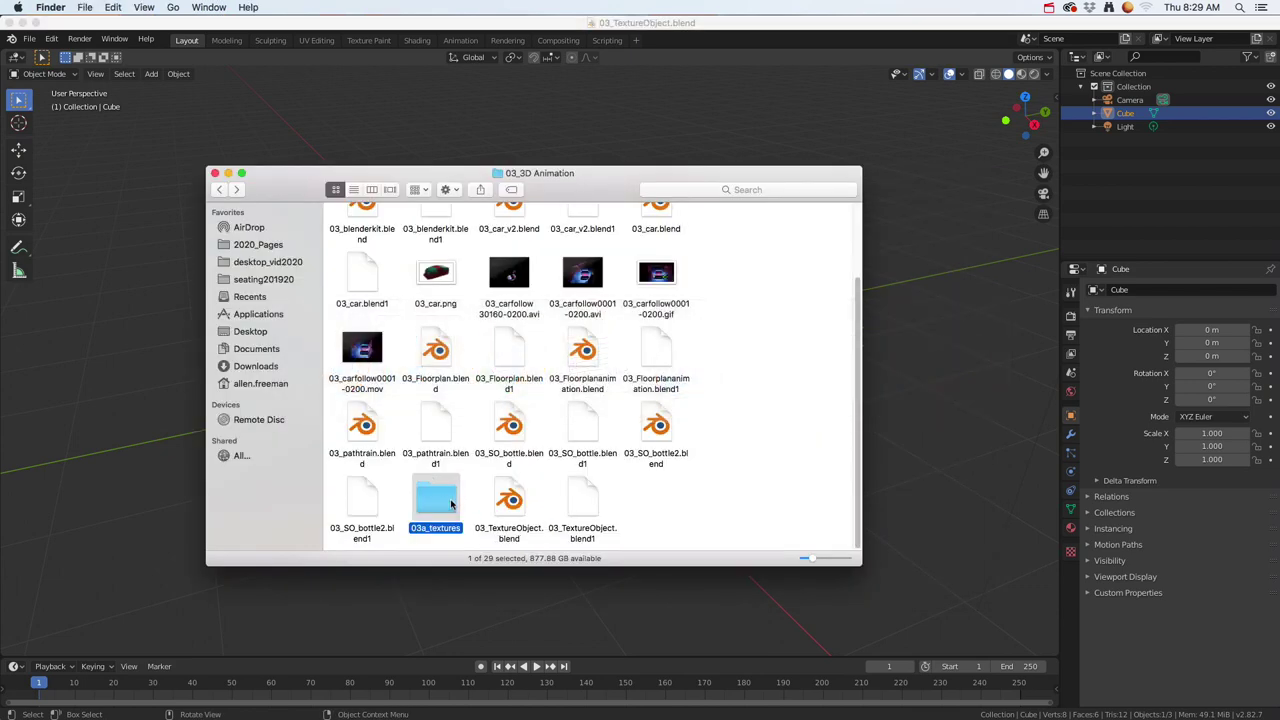
left_click(504, 508)
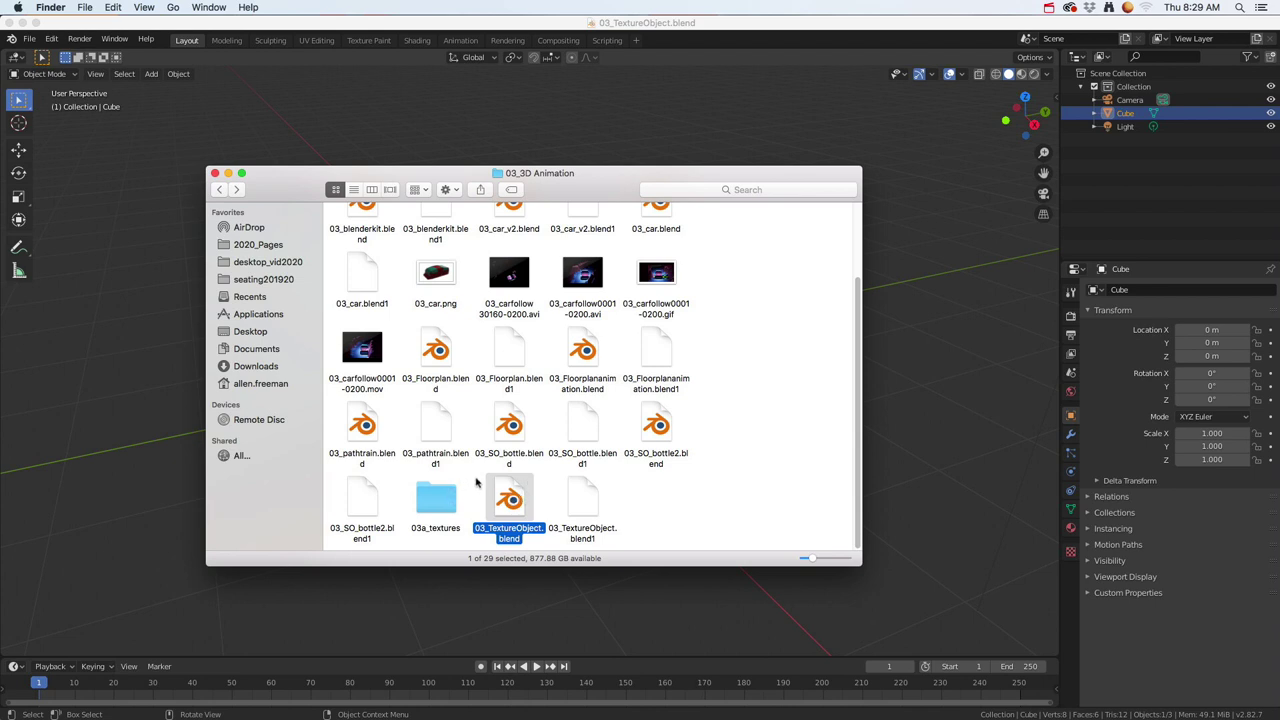
left_click(440, 500)
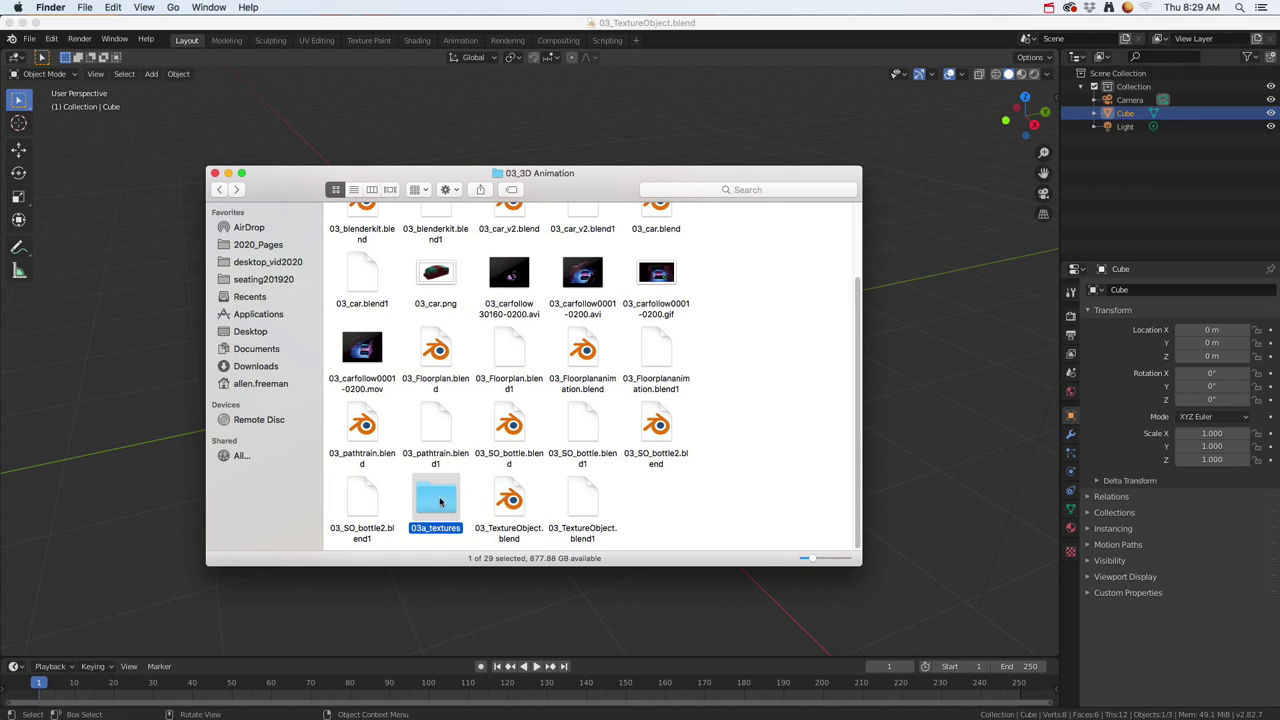
left_click(372, 24)
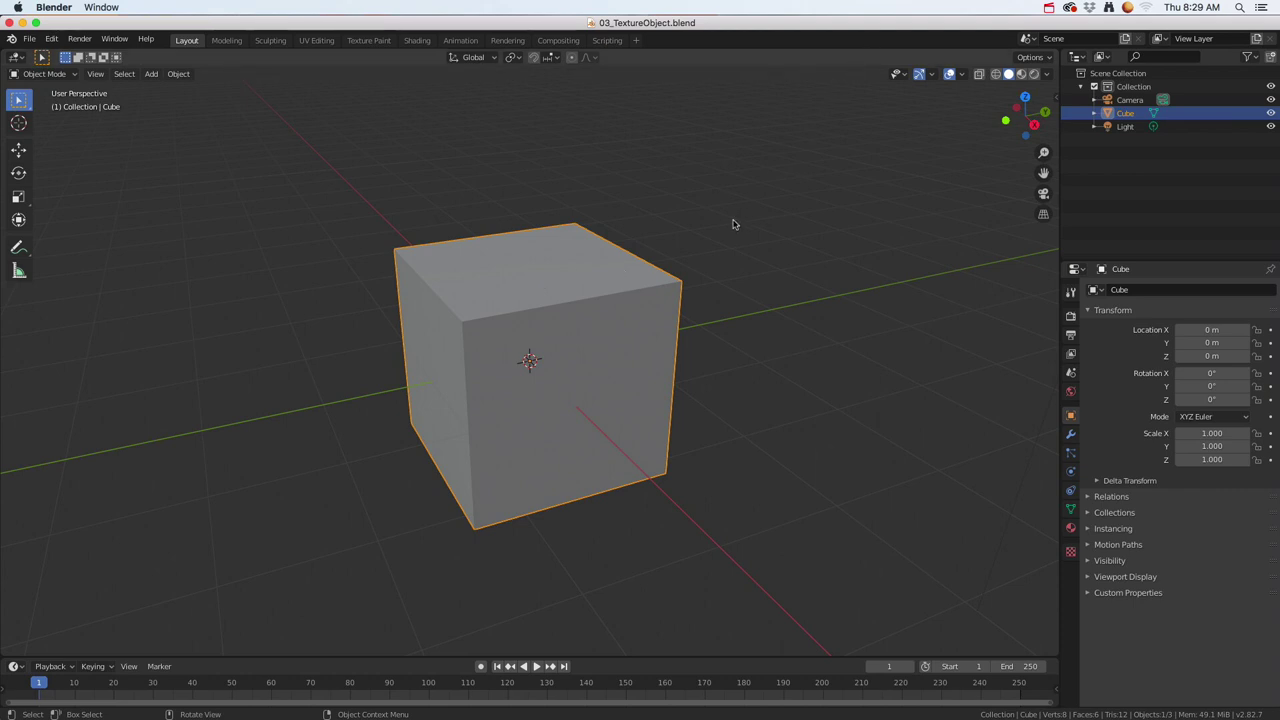
Step: Switch to rendered shading and set the cube material's Base Color to orange
left_click(1021, 75)
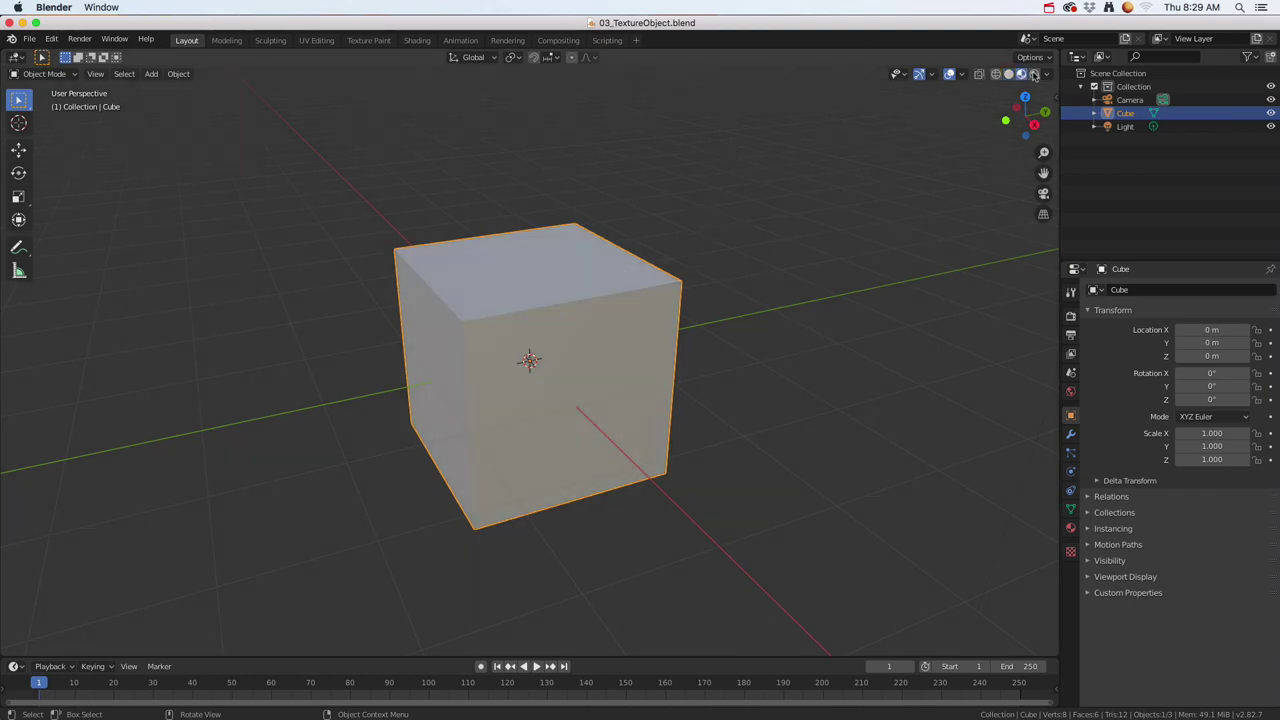
left_click(1035, 77)
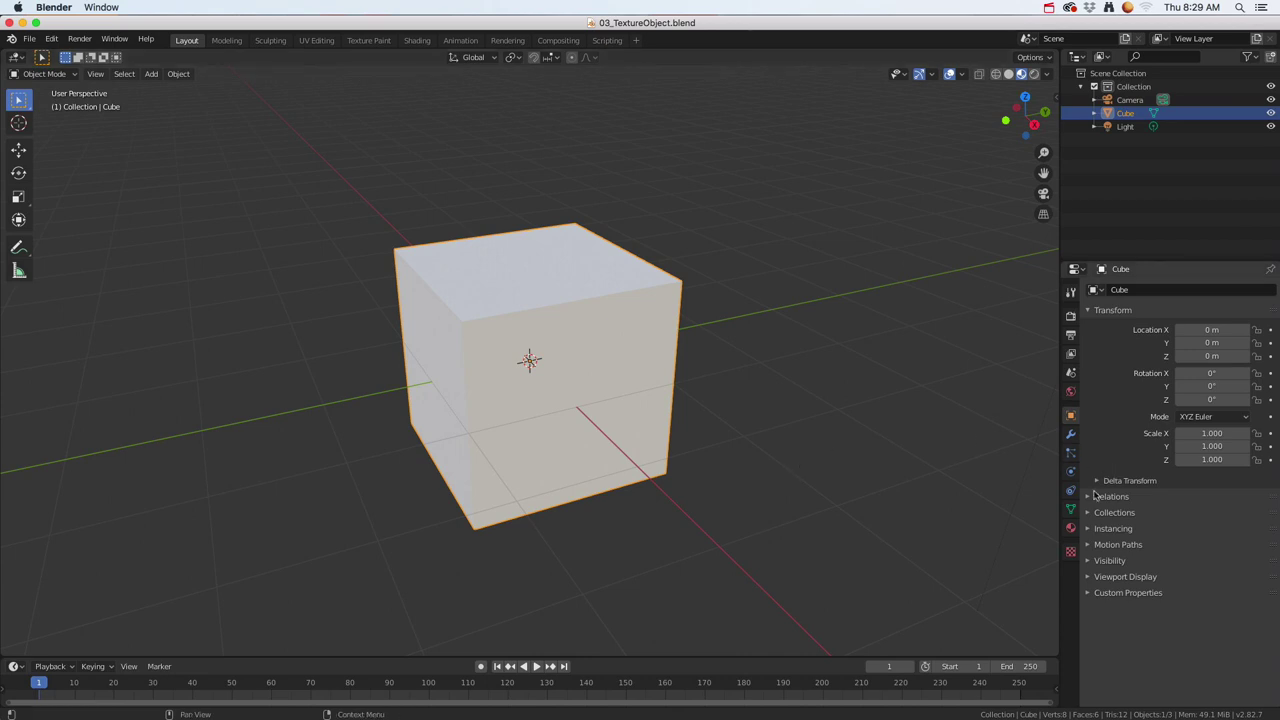
left_click(1071, 529)
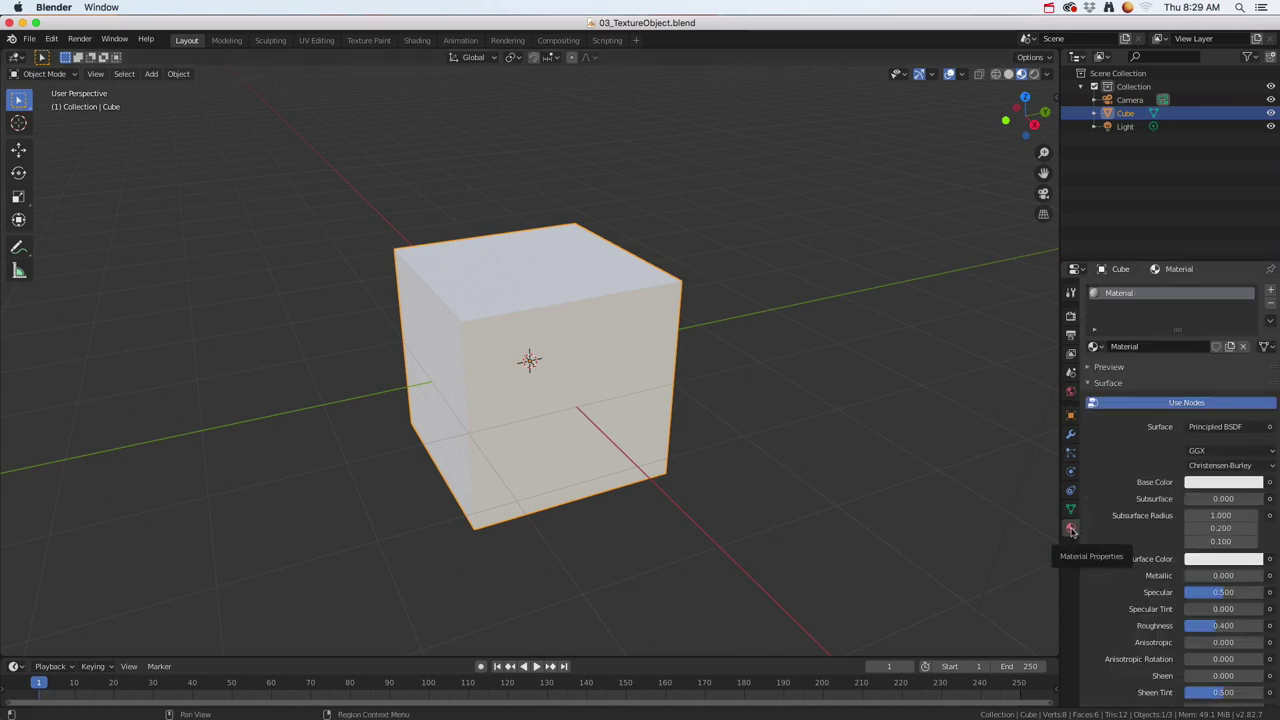
left_click(1204, 486)
left_click(1184, 376)
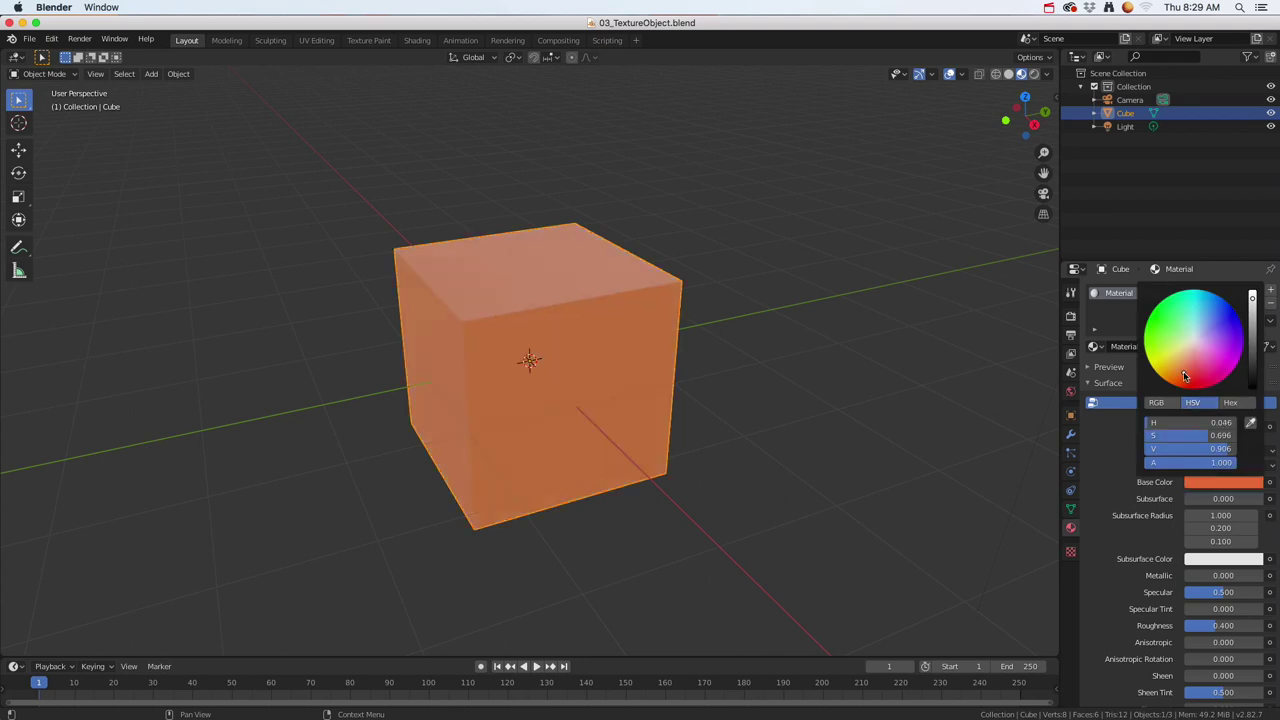
middle_click_drag(499, 348, 545, 360)
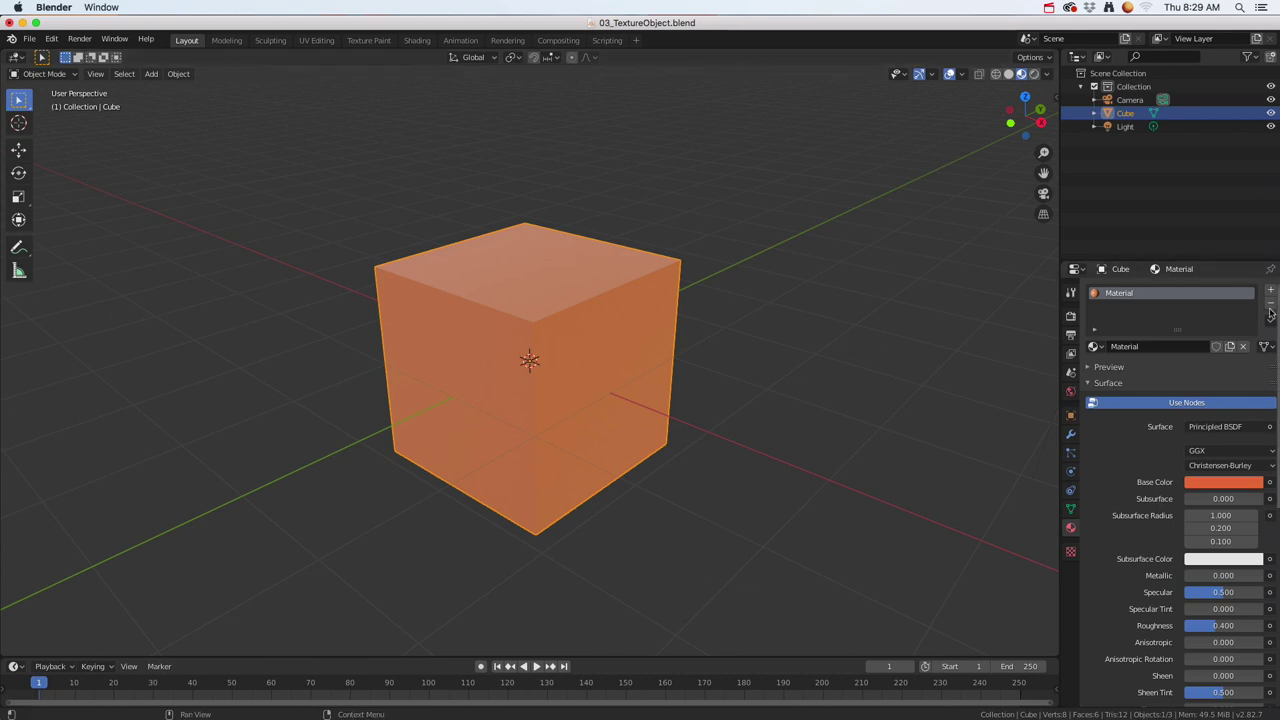
Step: Rename the cube's material to 'brick'
double_click(1121, 297)
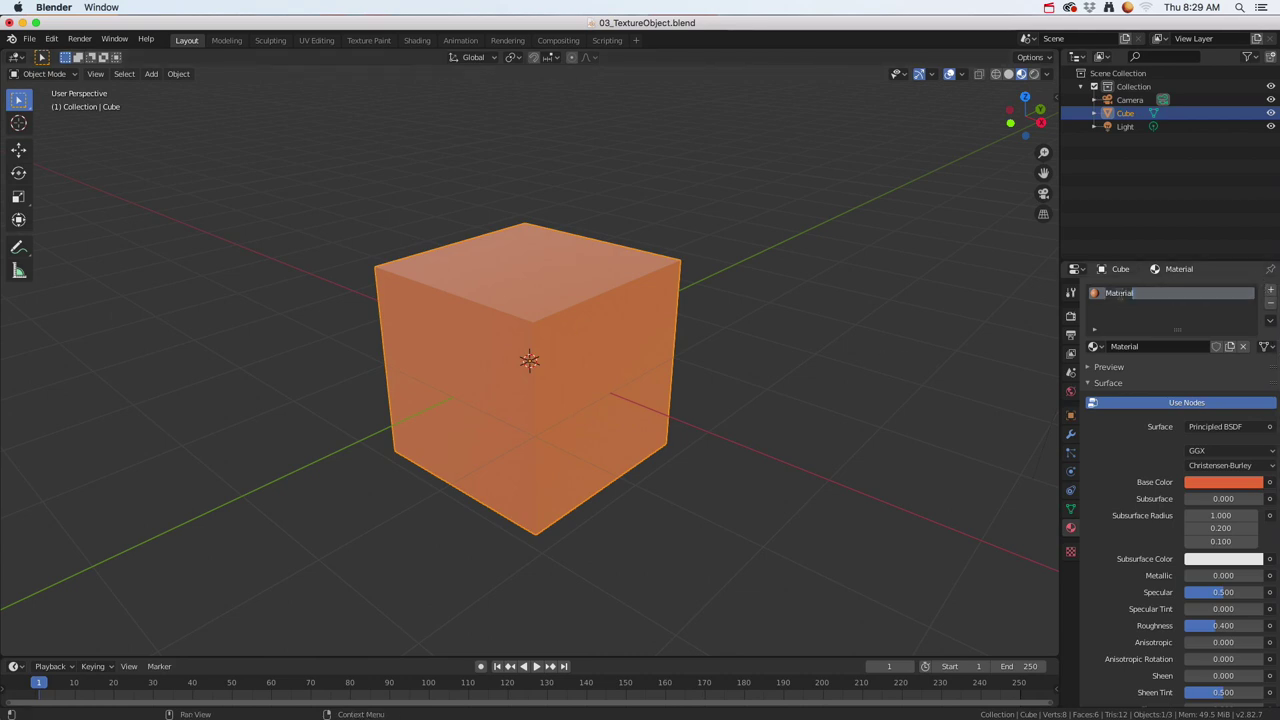
type("brick")
key("Return")
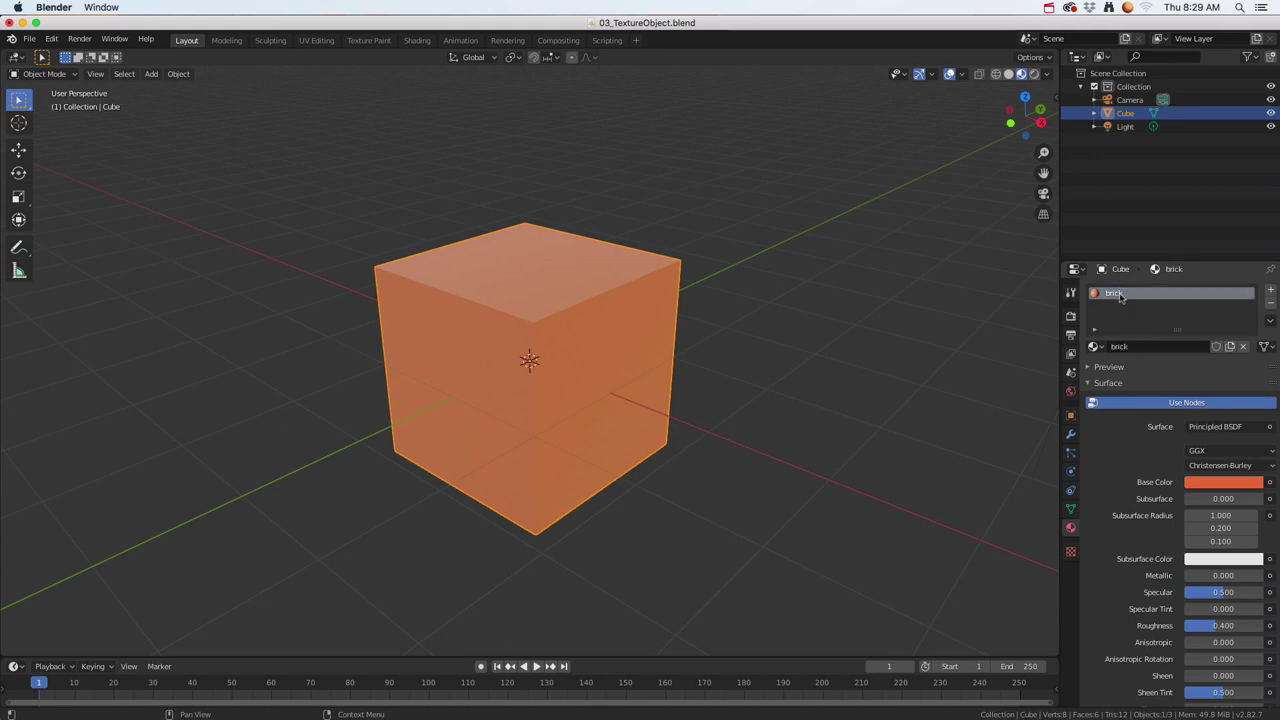
Step: Add a second material slot holding a new material named 'stone'
left_click(1270, 290)
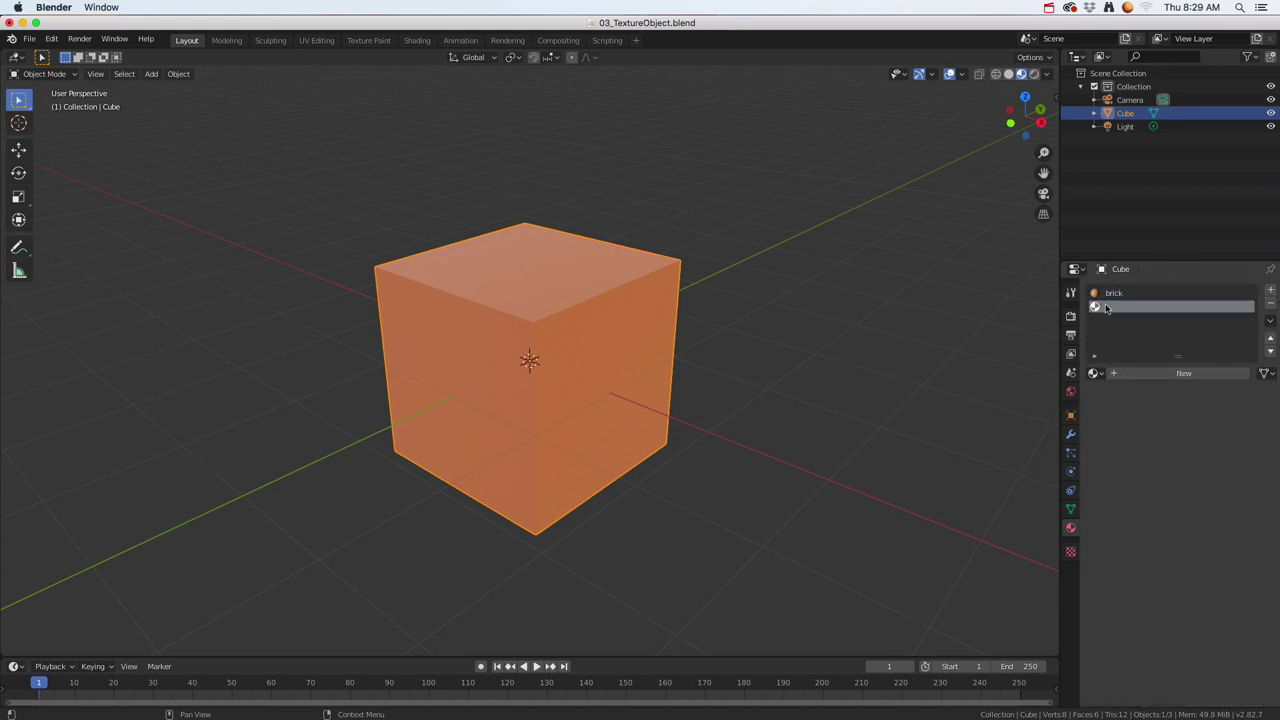
left_click(1128, 372)
type("st")
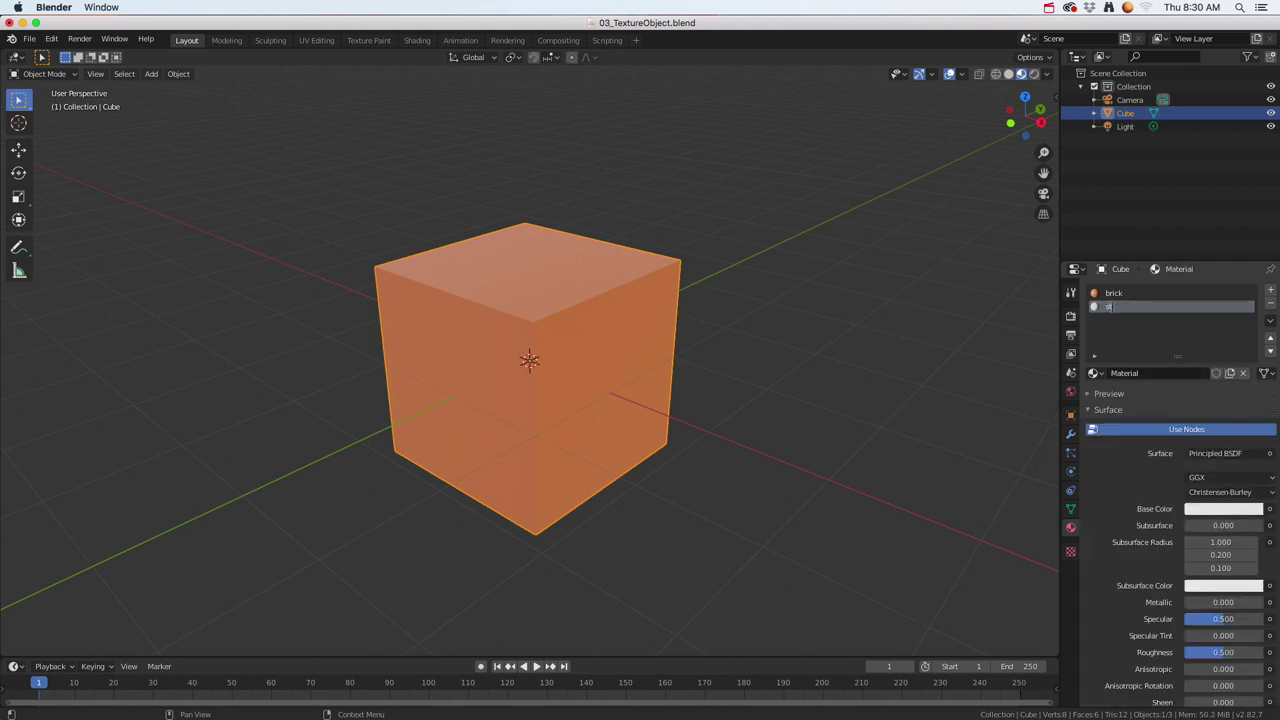
type("one")
key("Return")
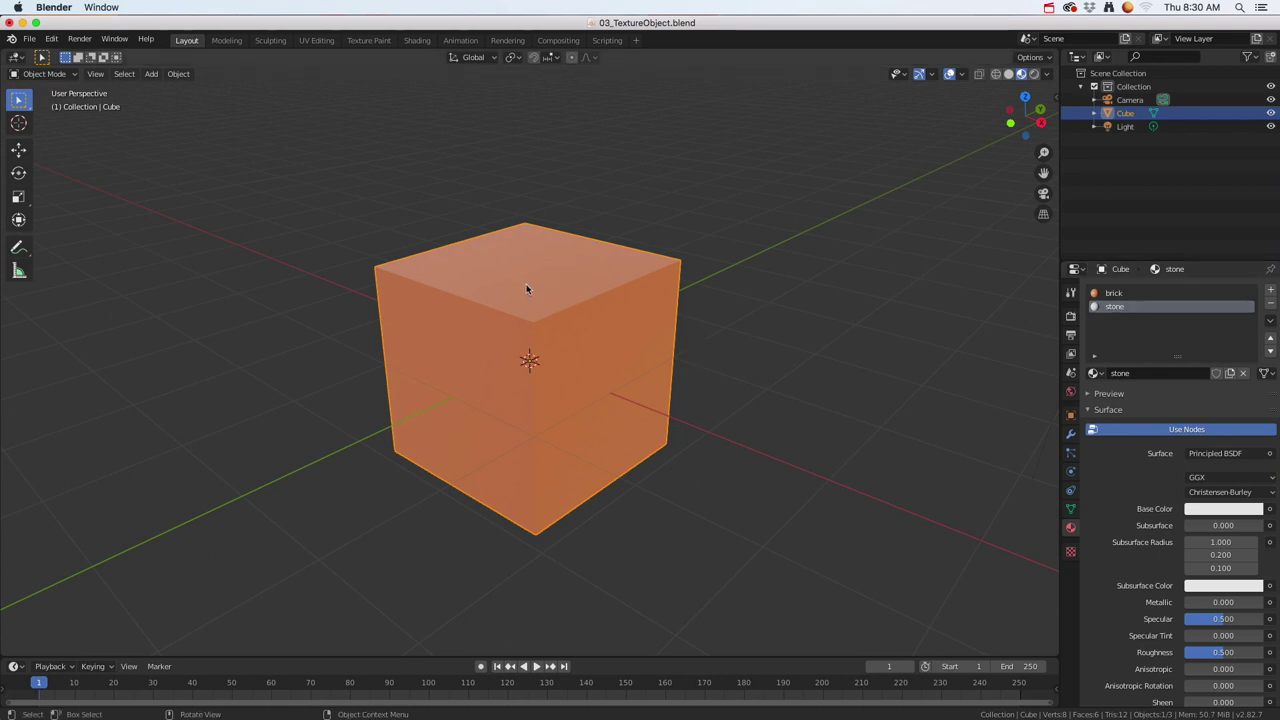
Step: In Edit Mode face select, assign stone to the cube's top face and one other face
left_click(65, 75)
left_click(40, 102)
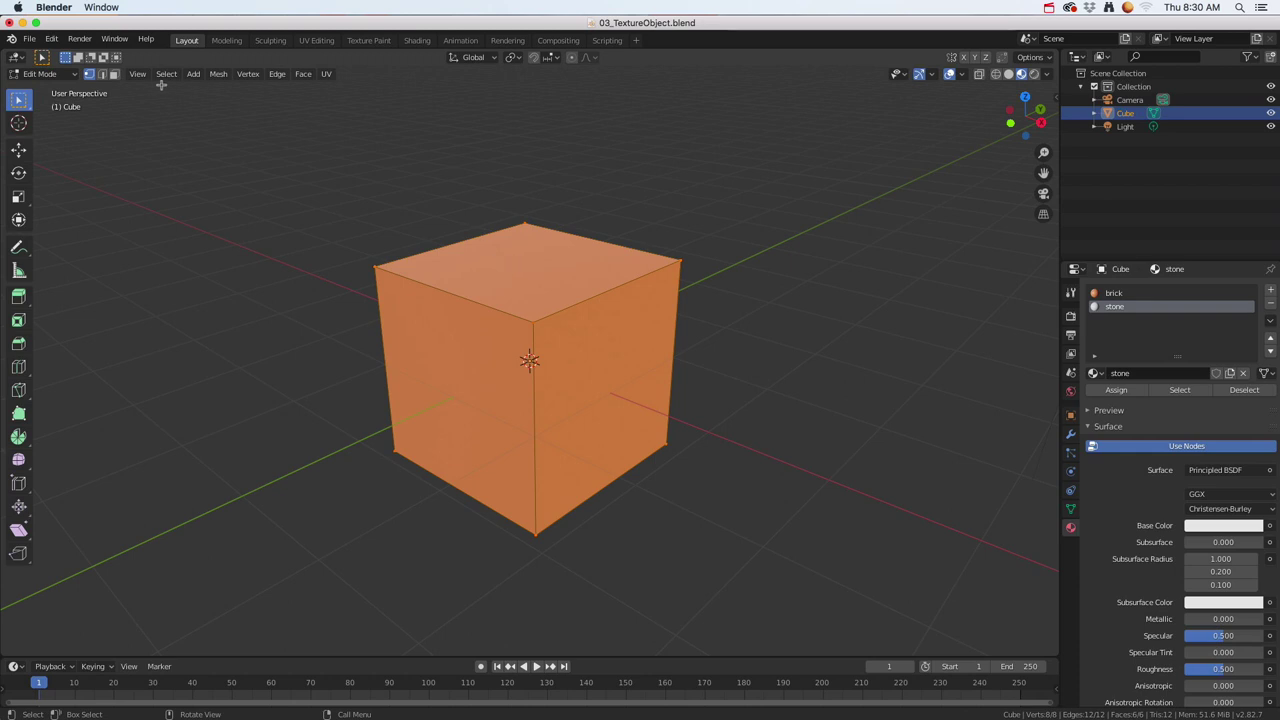
left_click(113, 74)
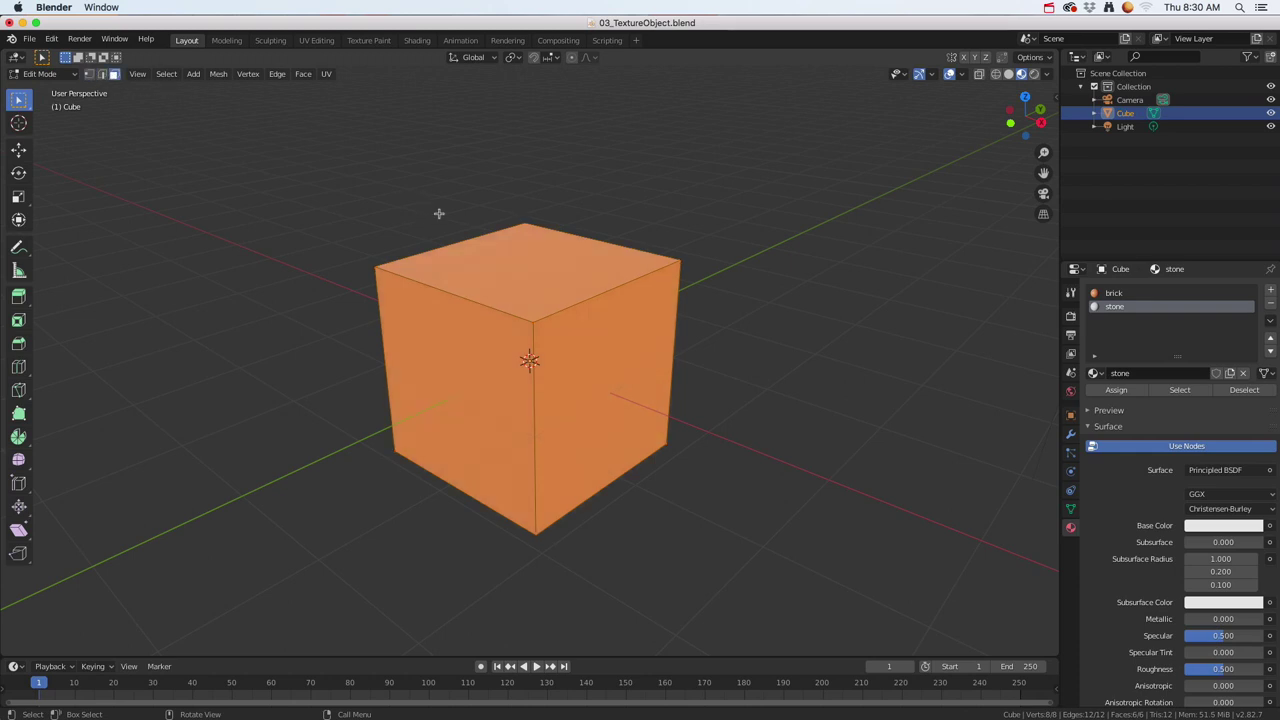
left_click(521, 263)
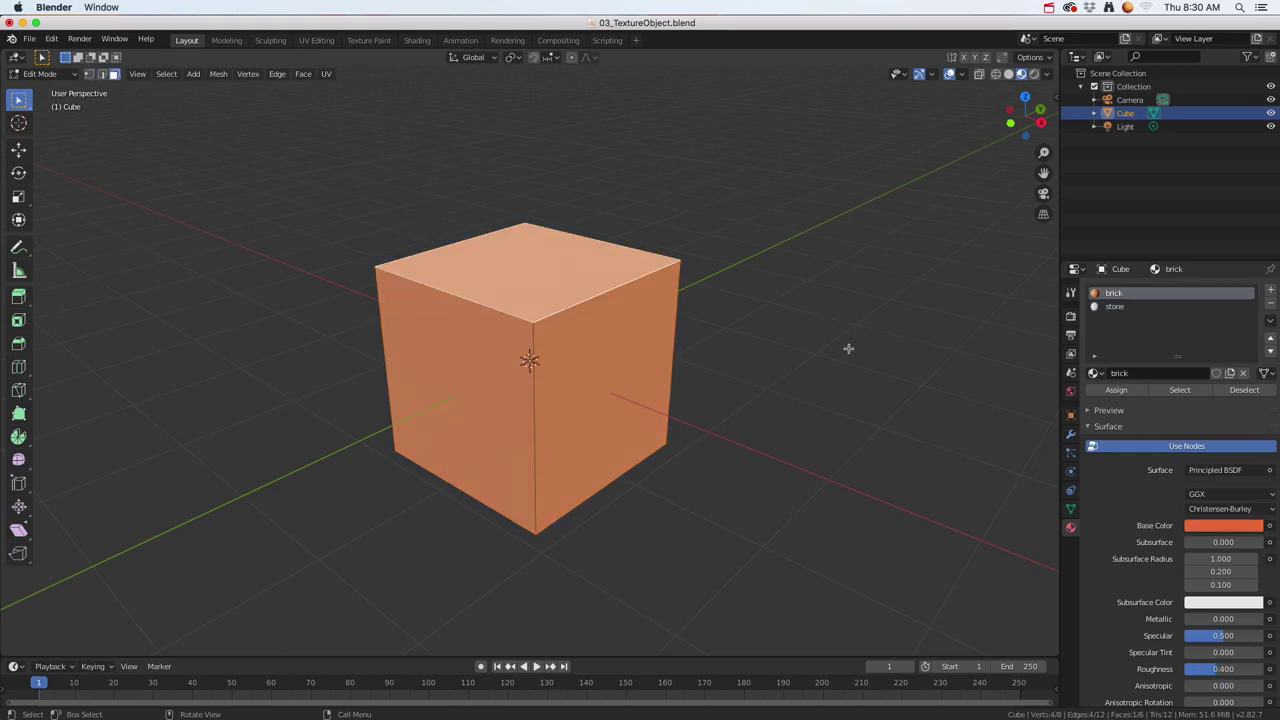
left_click(1130, 307)
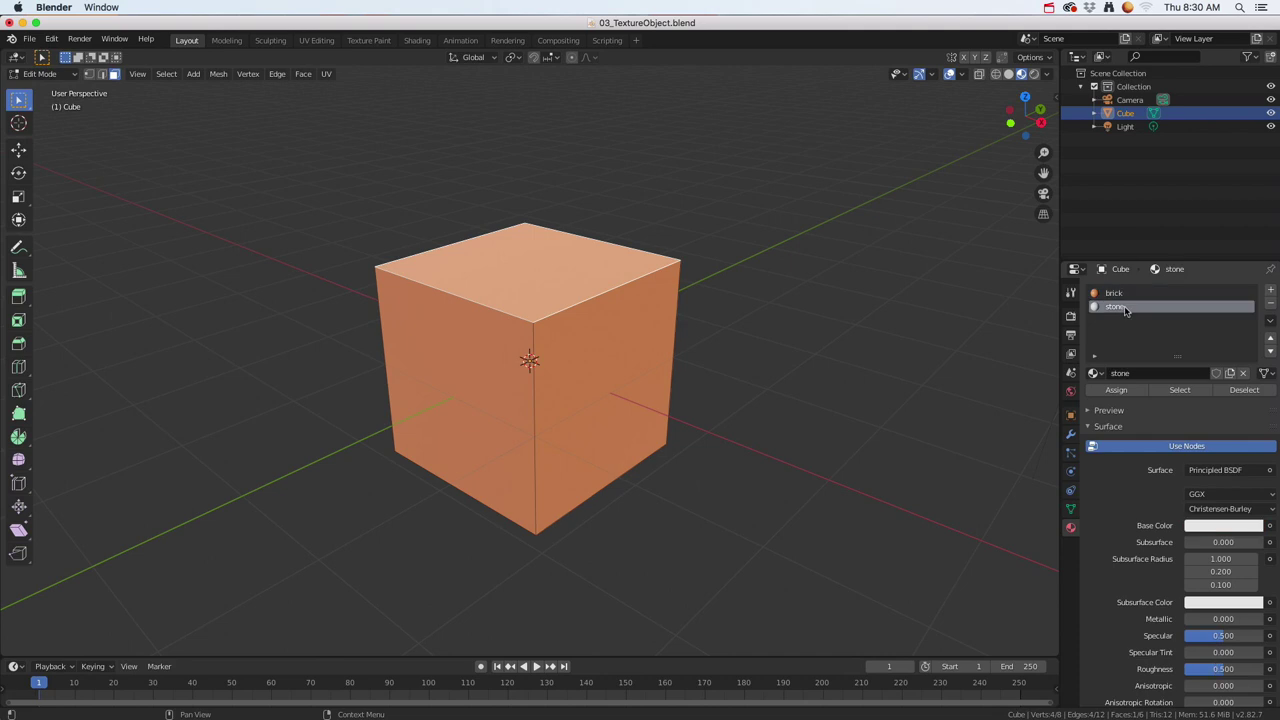
left_click(1116, 390)
middle_click_drag(554, 389, 536, 360)
left_click(545, 357)
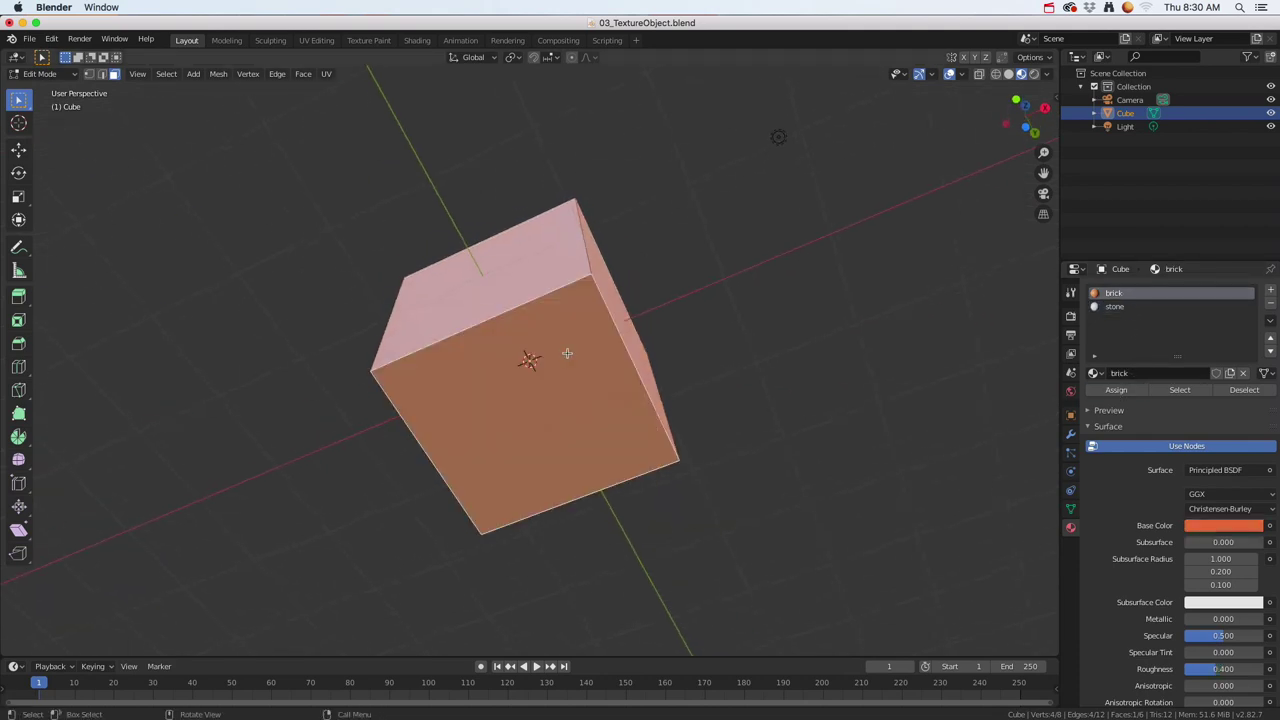
left_click(1114, 307)
left_click(1112, 392)
middle_click_drag(560, 380, 710, 279)
scroll(710, 279, "up", 2)
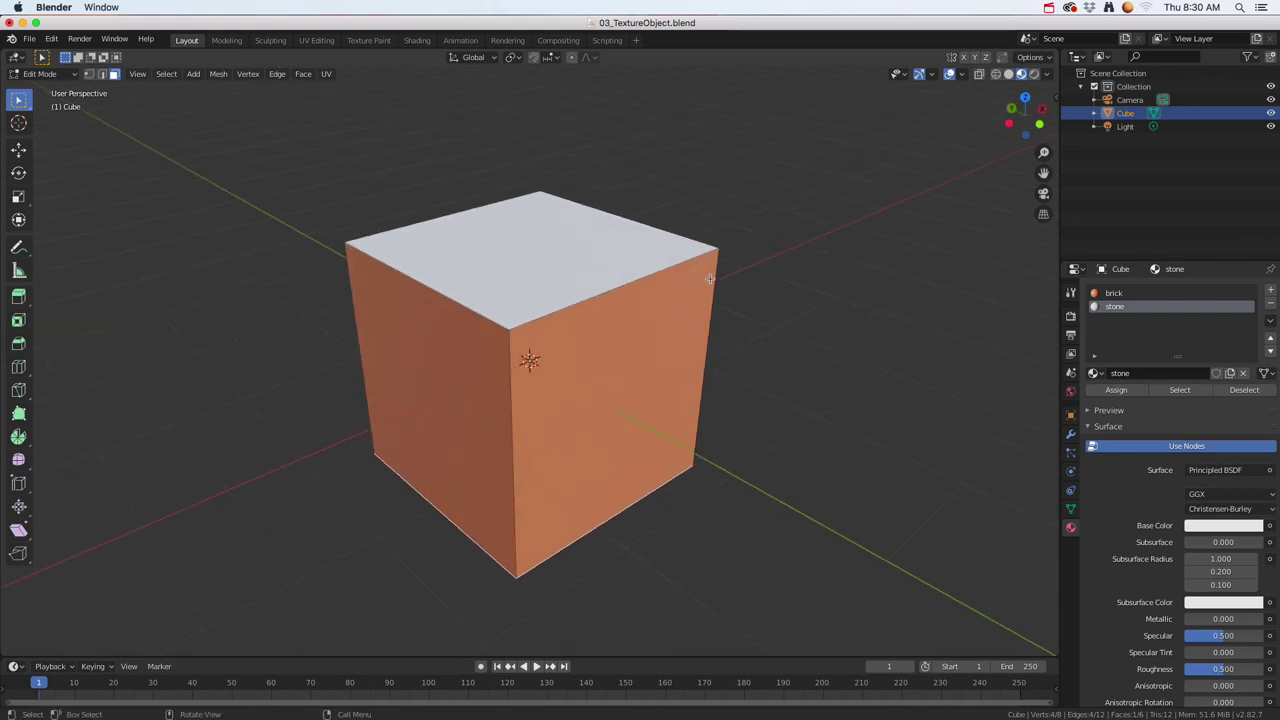
Step: Drive the brick material's Base Color with an Image Texture node
left_click(1127, 294)
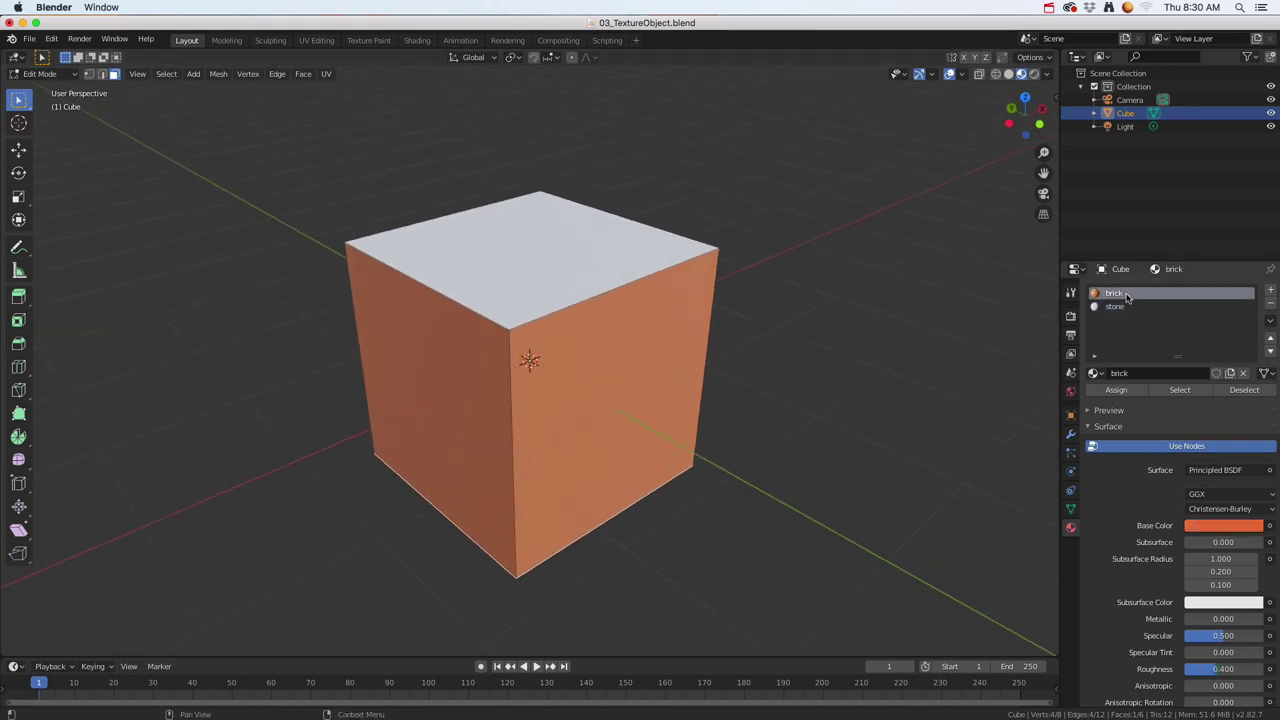
left_click(1270, 526)
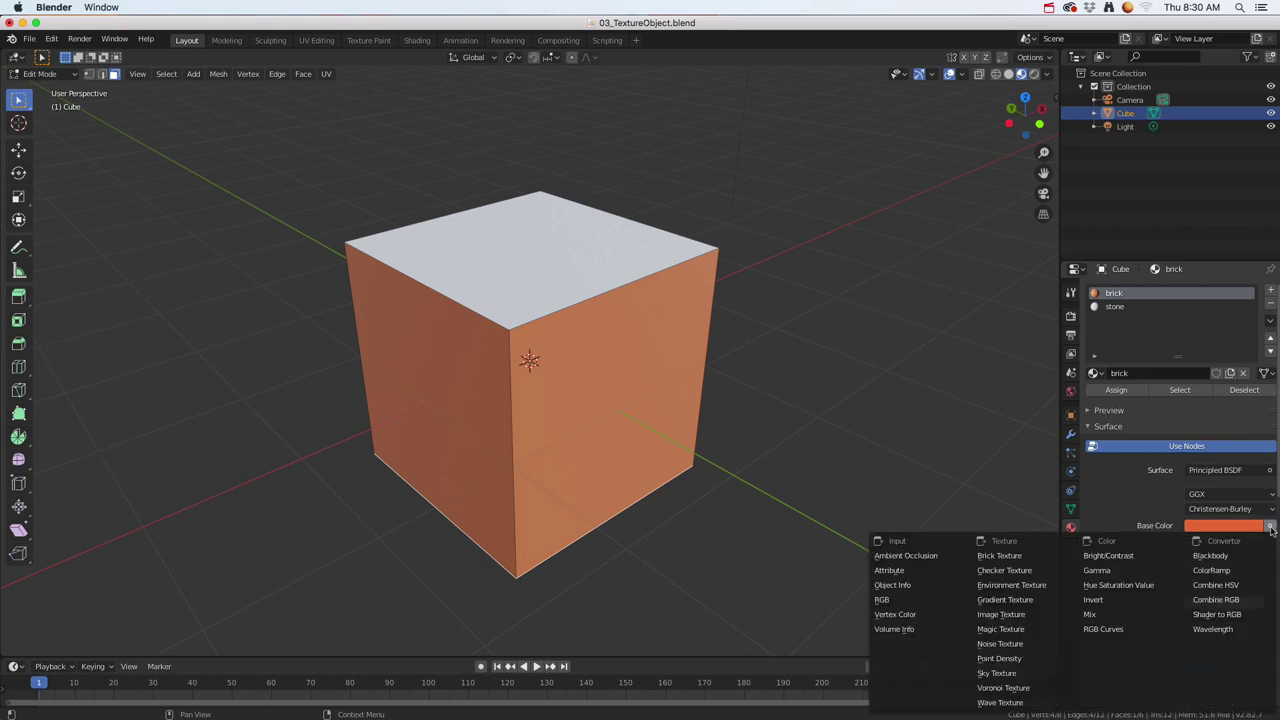
left_click(1021, 615)
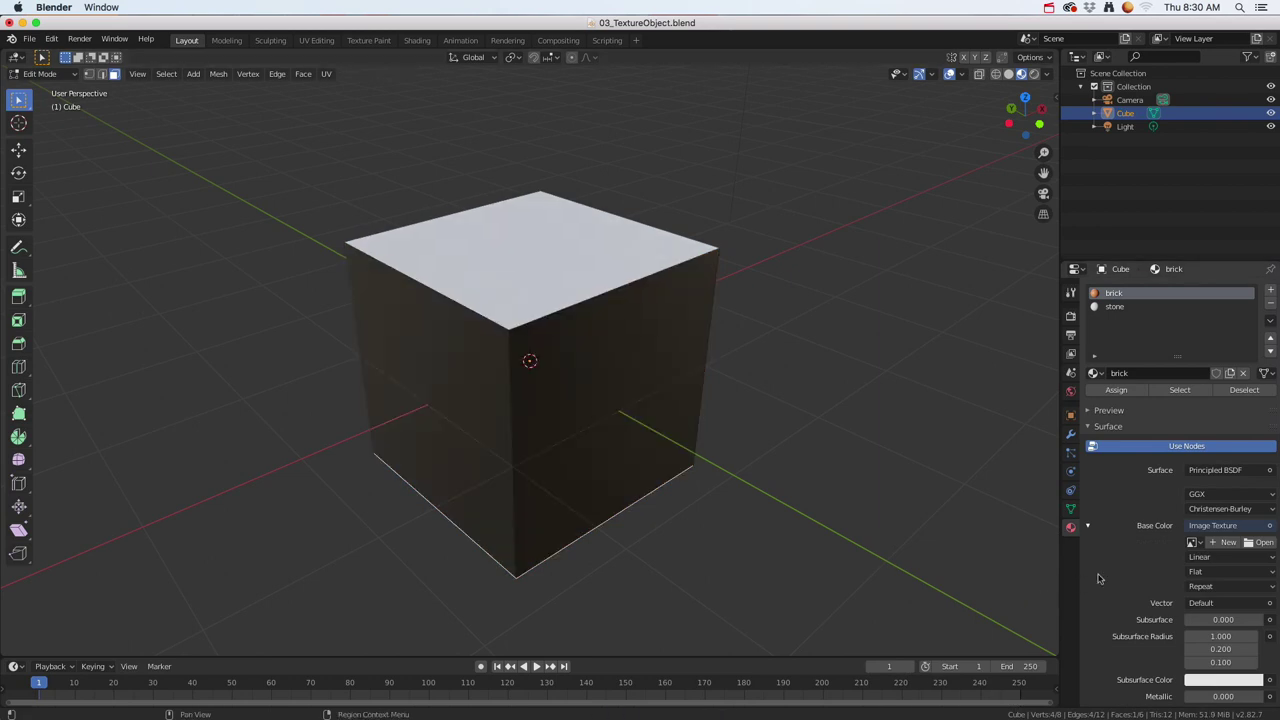
left_click(1263, 543)
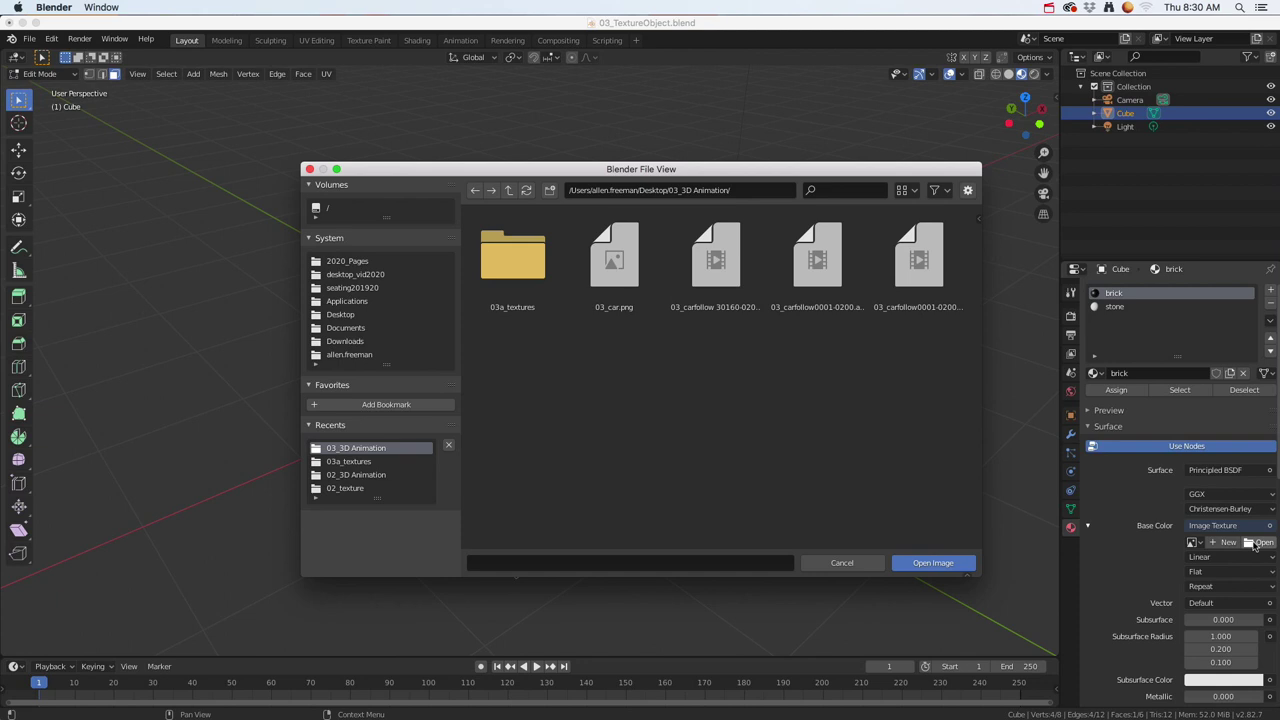
left_click(510, 261)
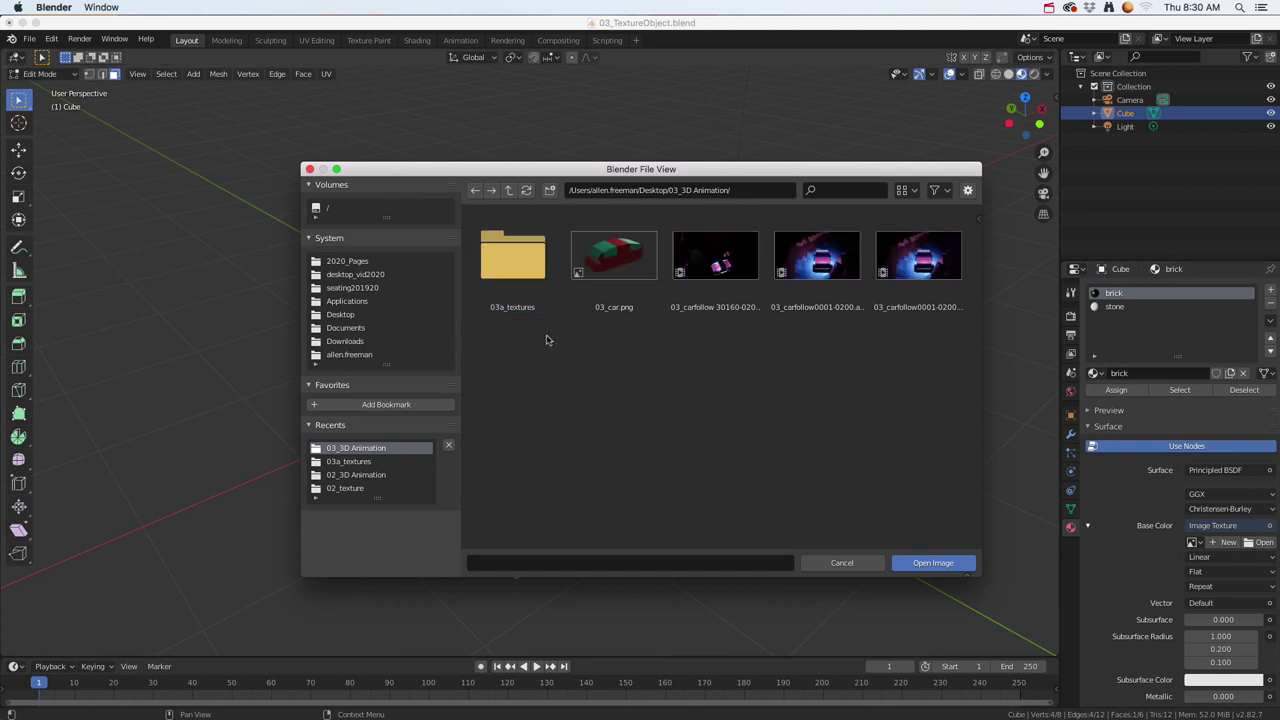
double_click(527, 274)
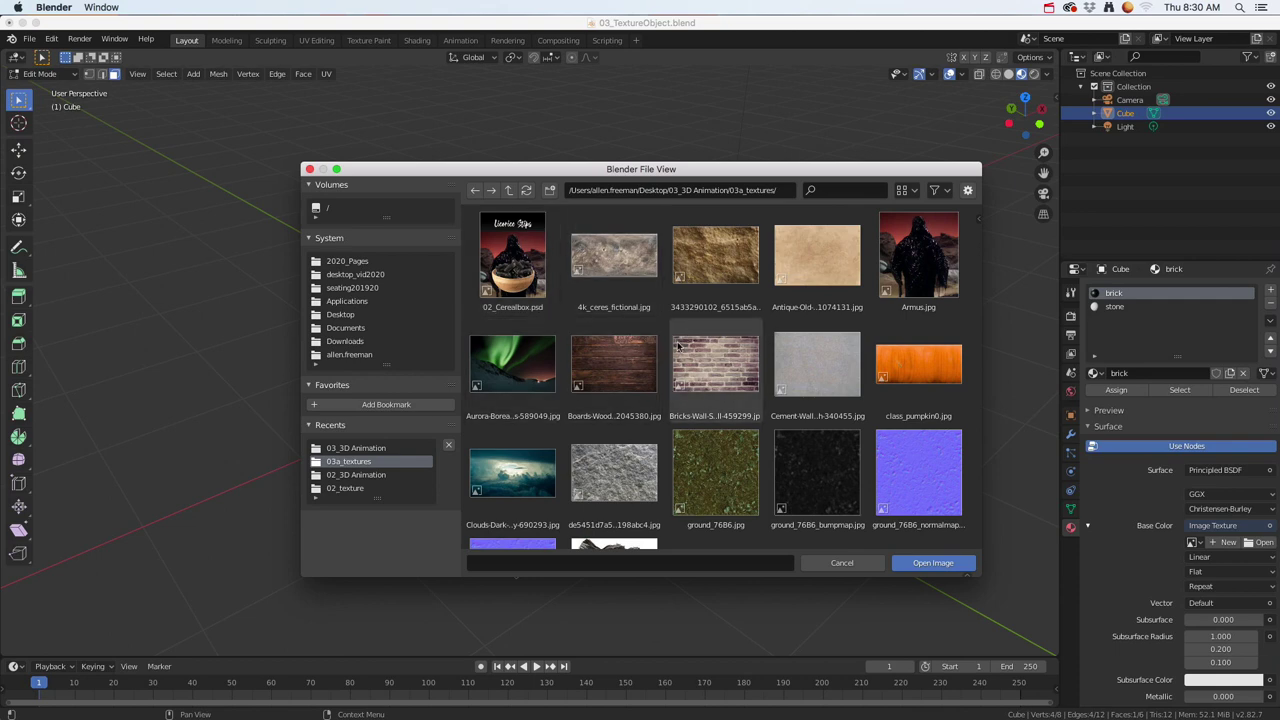
left_click(911, 192)
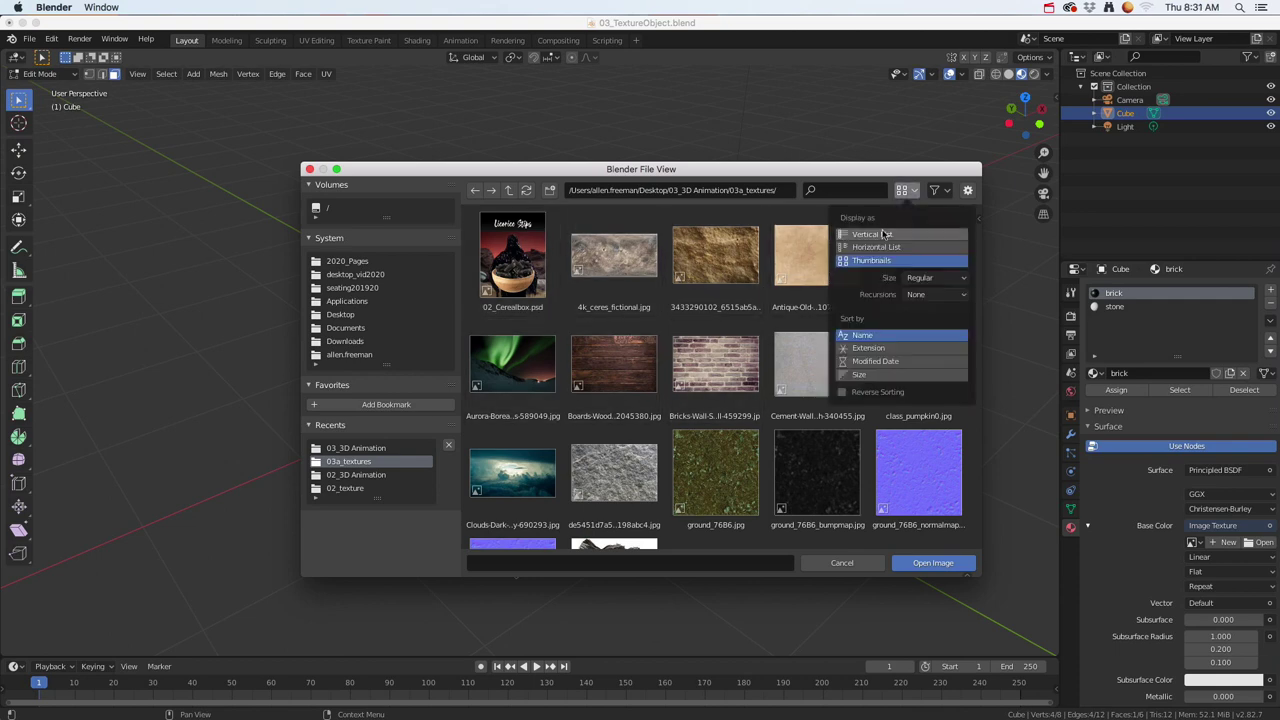
left_click(882, 234)
left_click(912, 192)
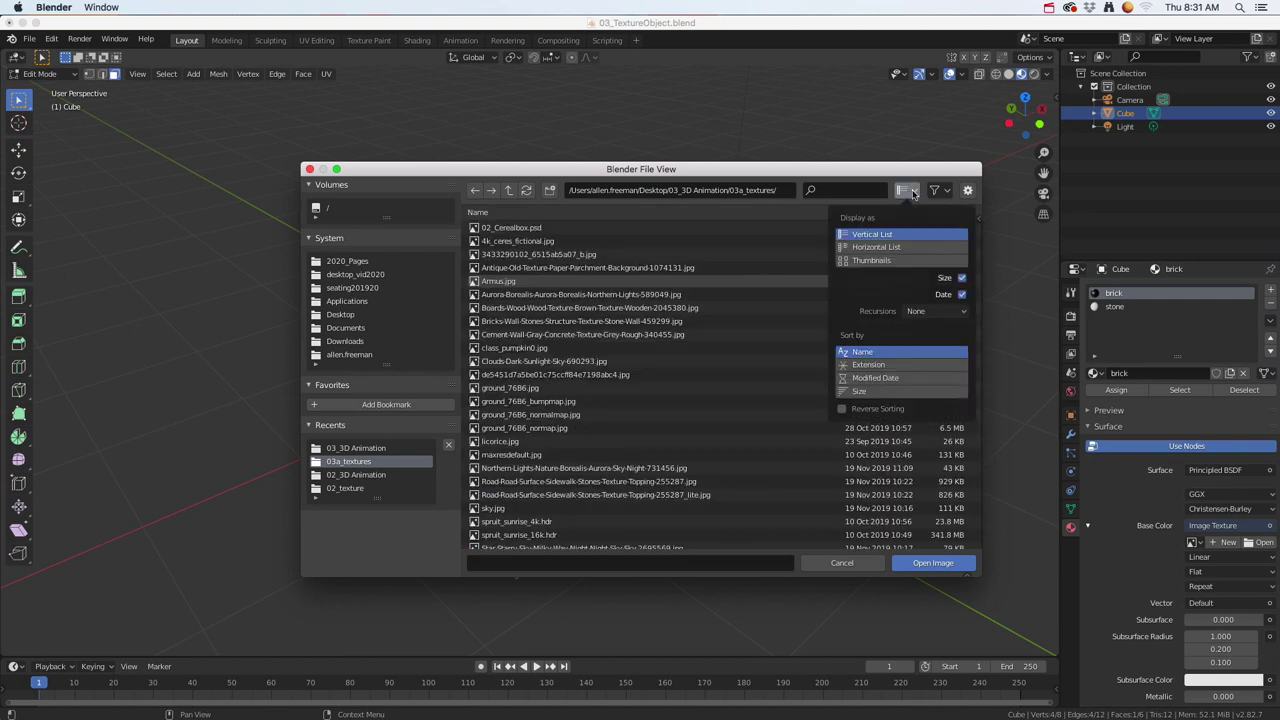
left_click(871, 260)
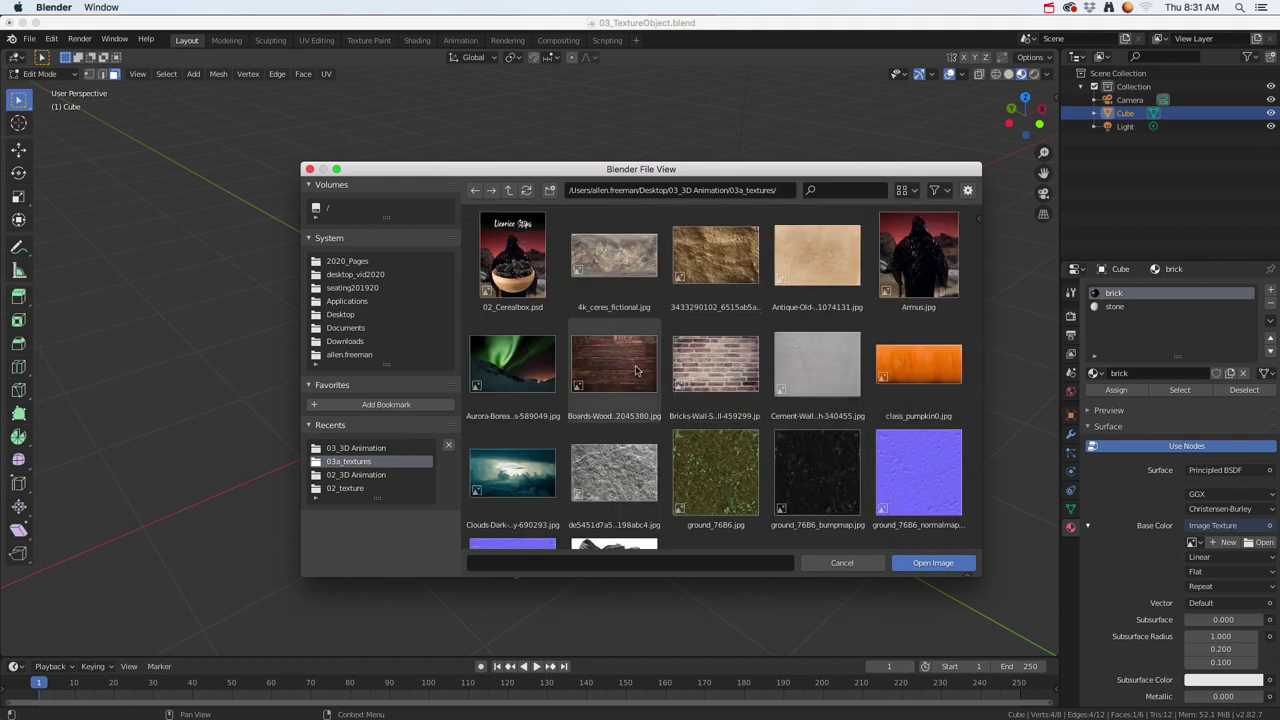
scroll(736, 378, "down", 3)
scroll(736, 378, "down", 2)
scroll(736, 378, "up", 1)
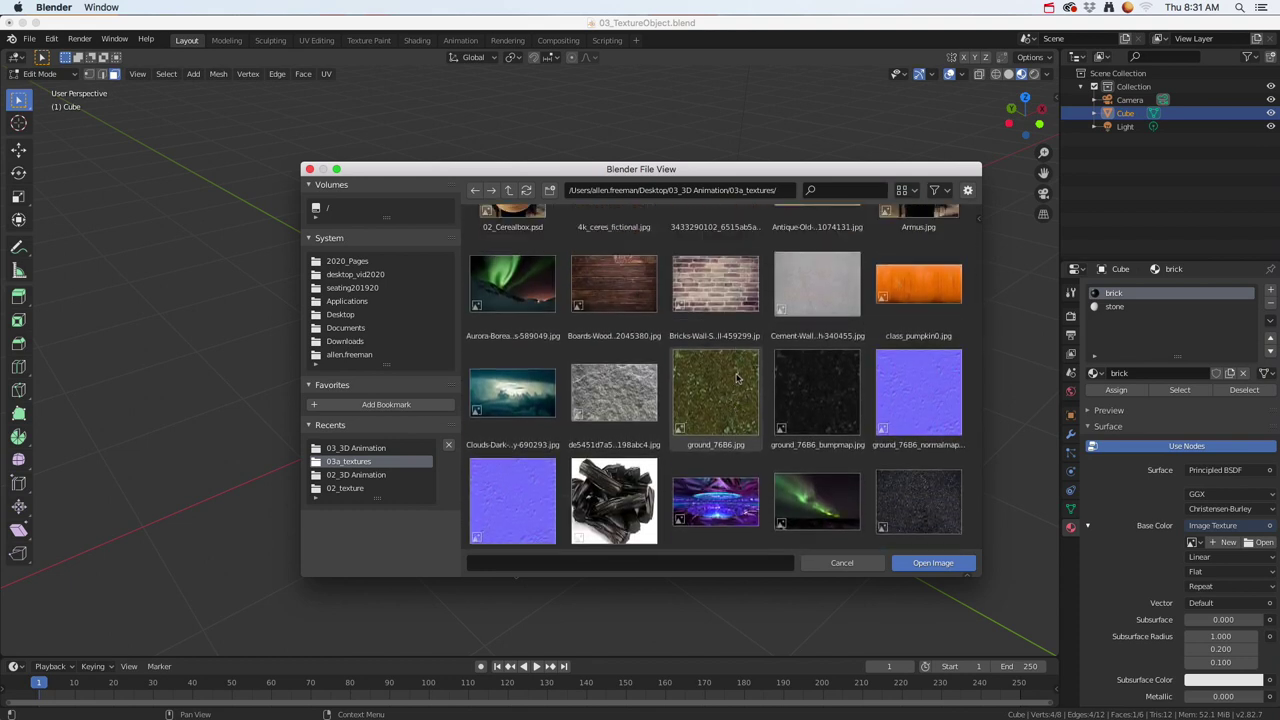
left_click(727, 286)
left_click(932, 563)
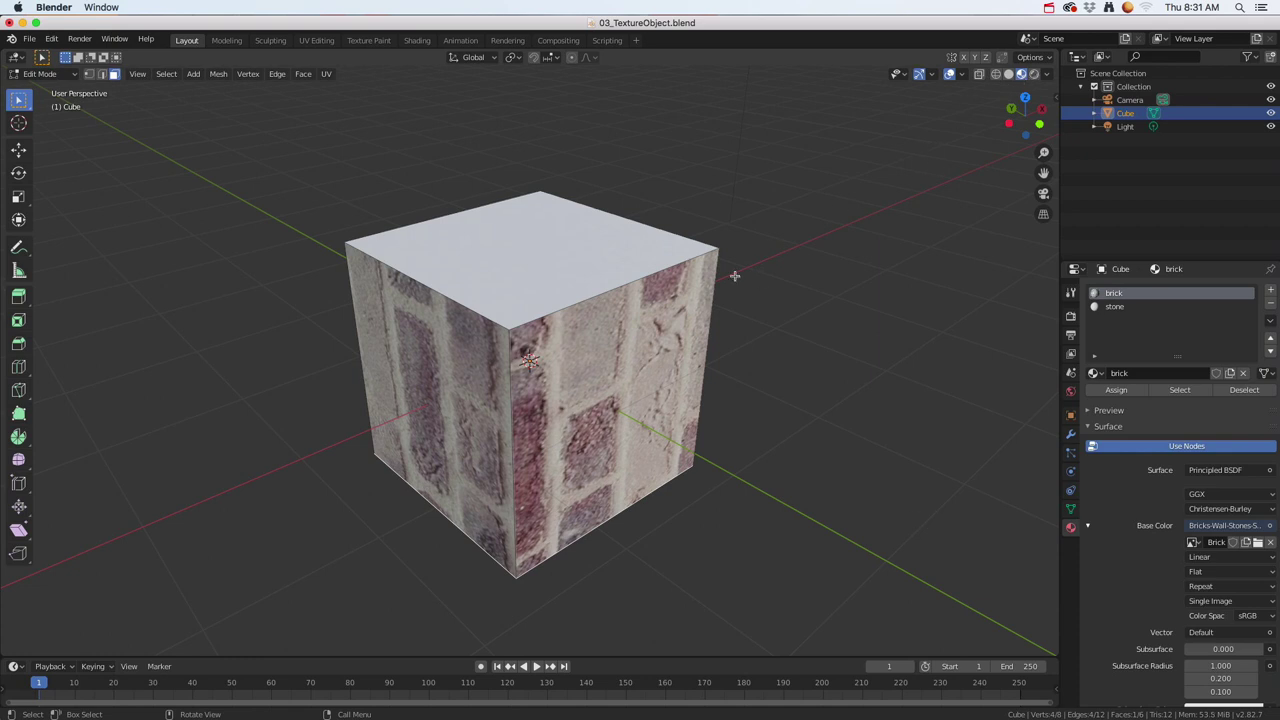
middle_click_drag(525, 405, 762, 338)
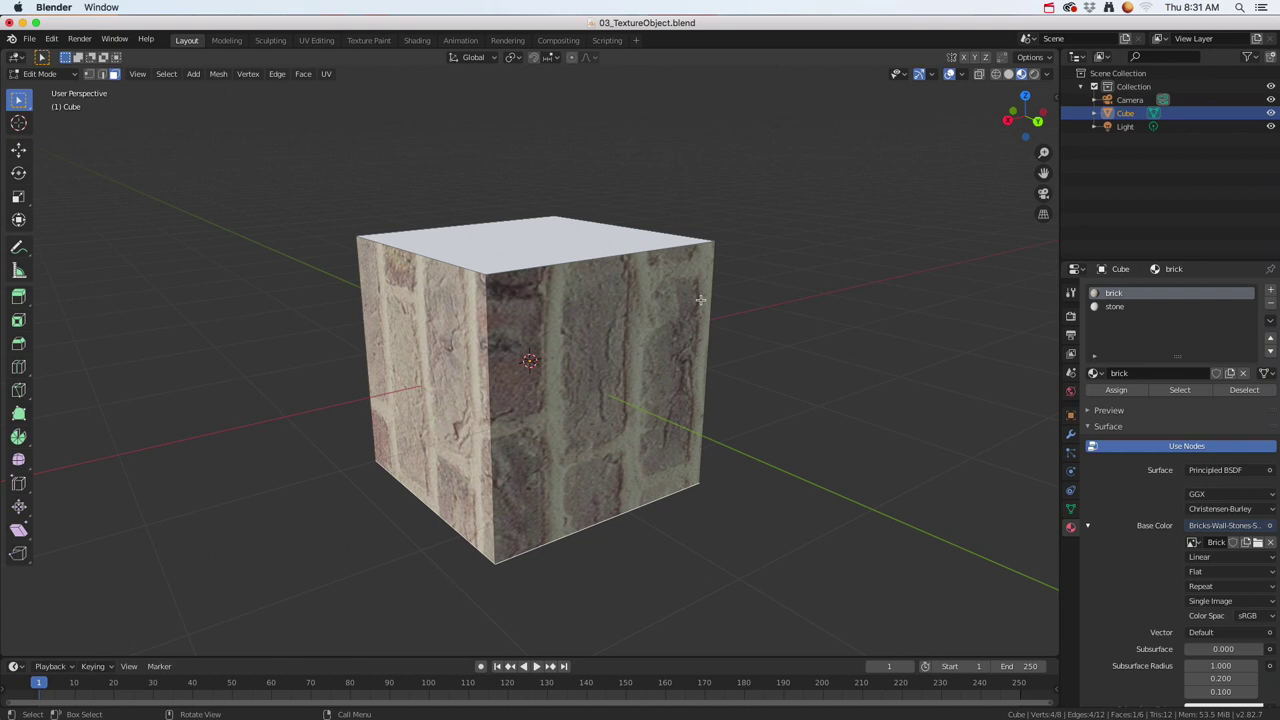
Step: Open the UV Editing workspace with Material Preview shading and zoom in on the textured cube
left_click(316, 40)
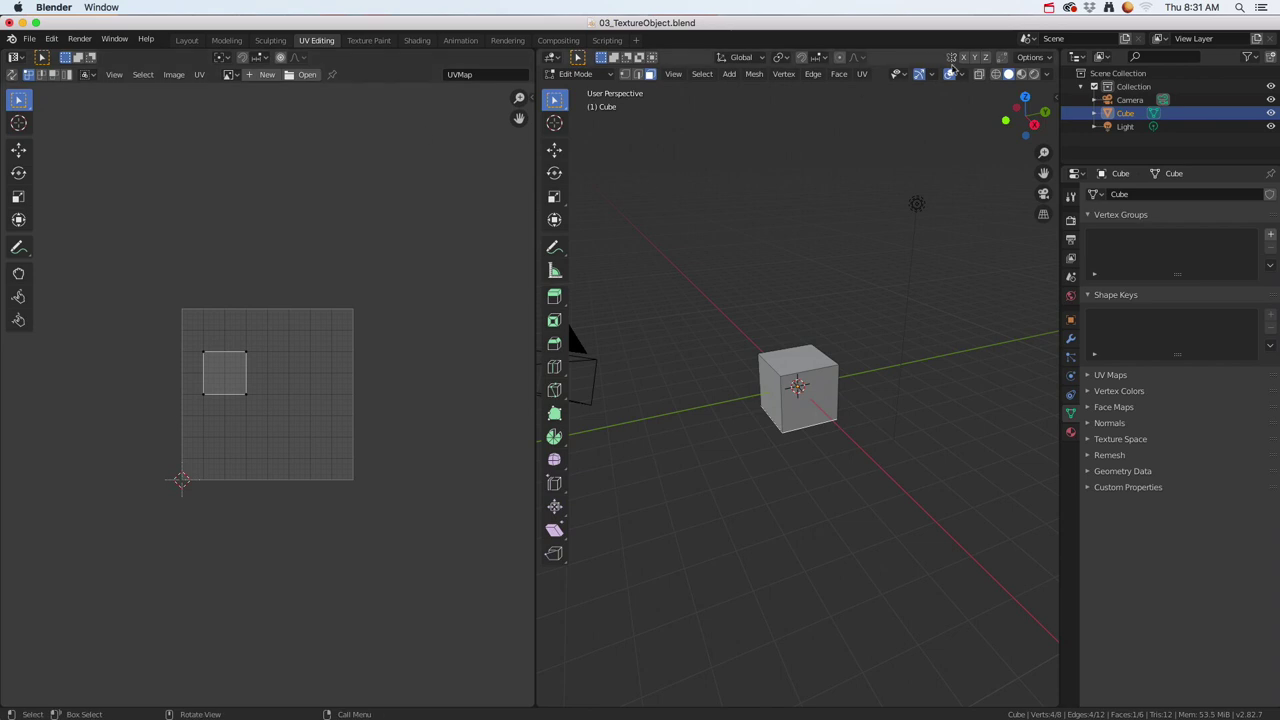
left_click(1021, 74)
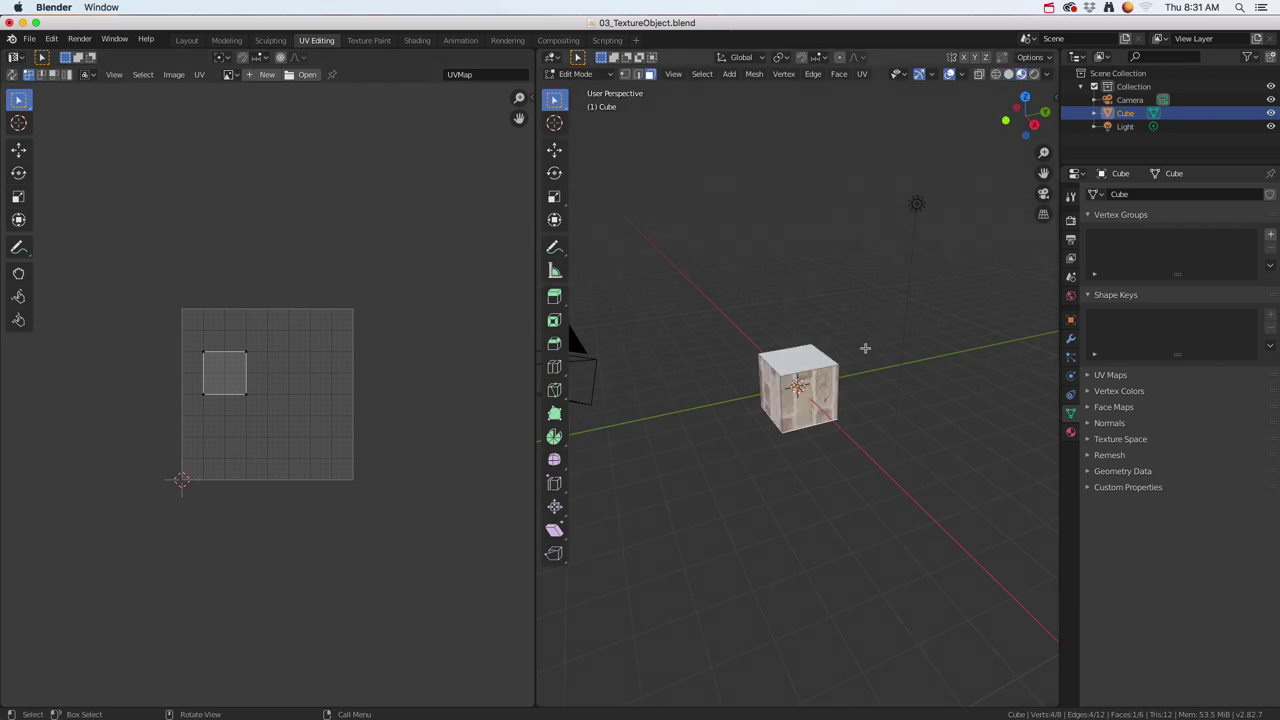
middle_click_drag(865, 348, 818, 363)
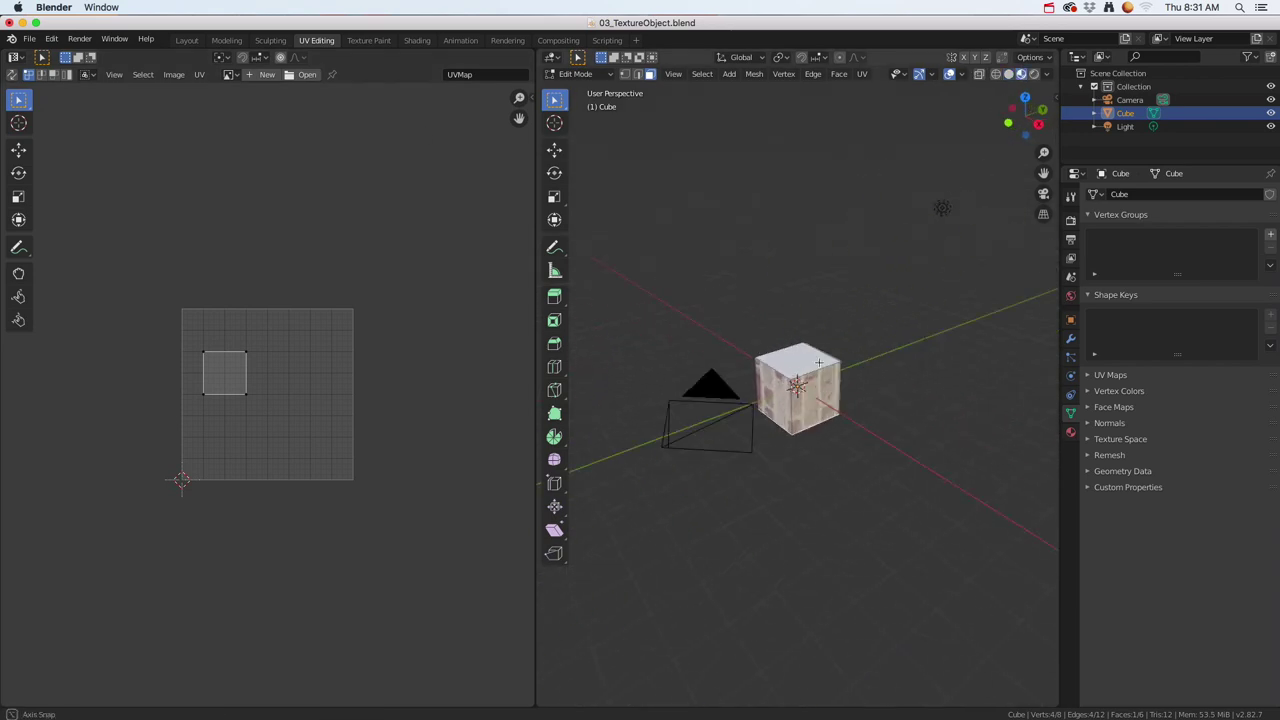
scroll(830, 395, "up", 4)
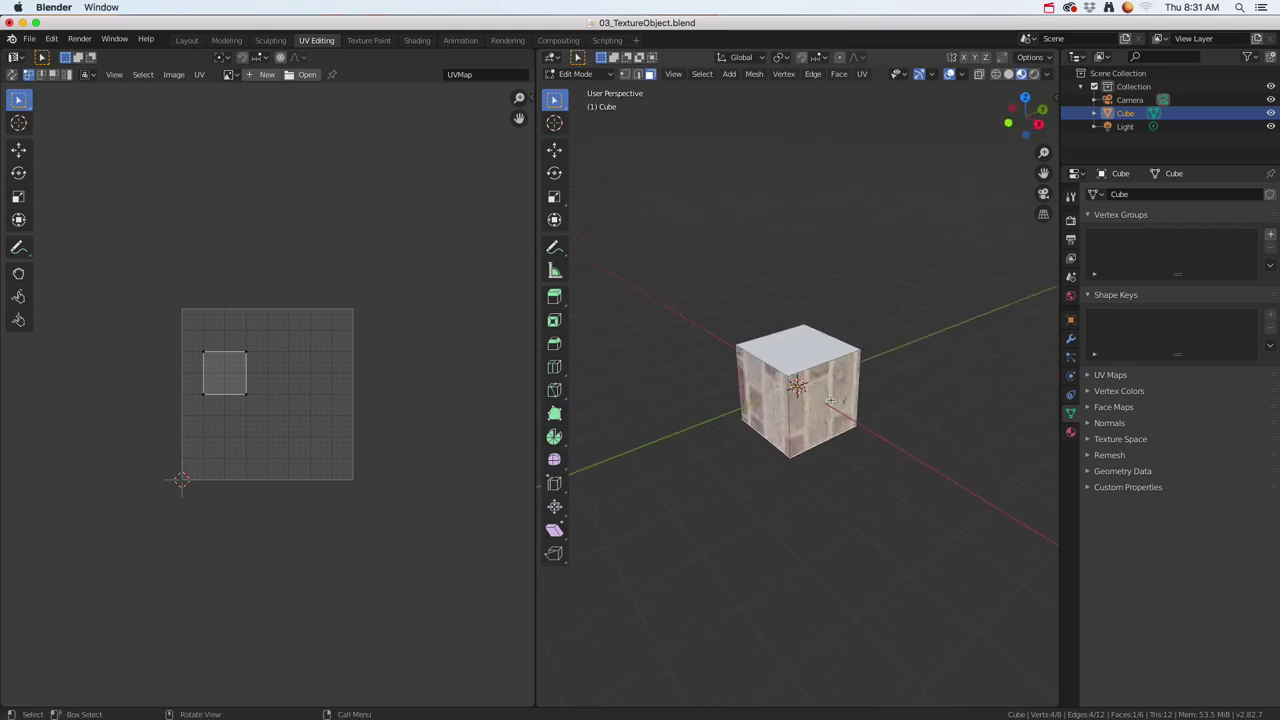
scroll(830, 400, "up", 2)
middle_click_drag(800, 402, 815, 396)
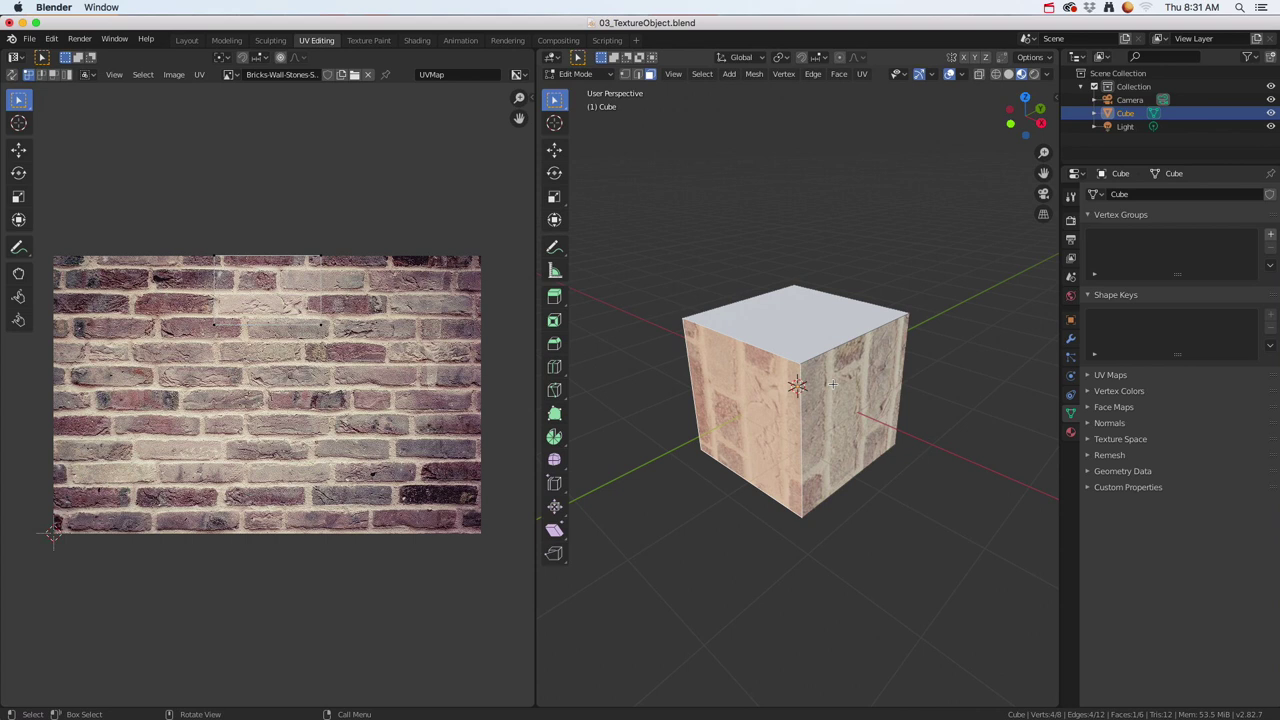
middle_click_drag(861, 377, 812, 405)
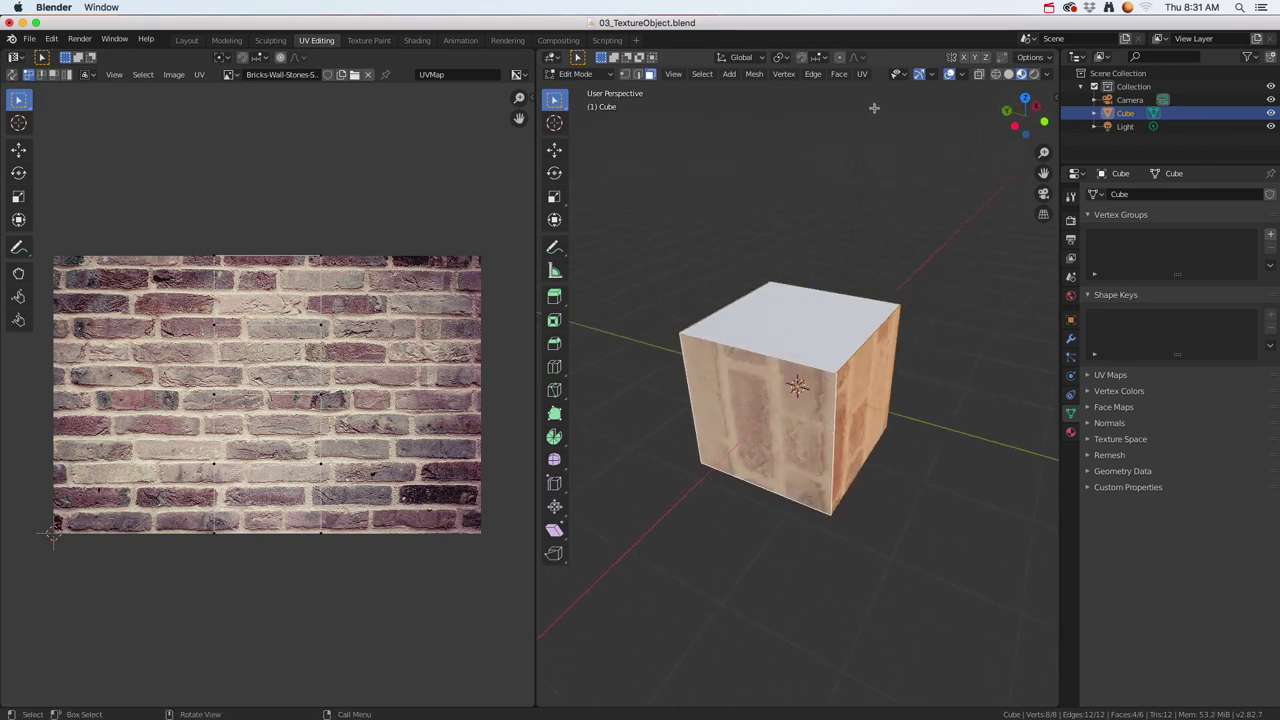
Step: Unwrap the cube's faces onto the brick texture and check the mapping
left_click(861, 75)
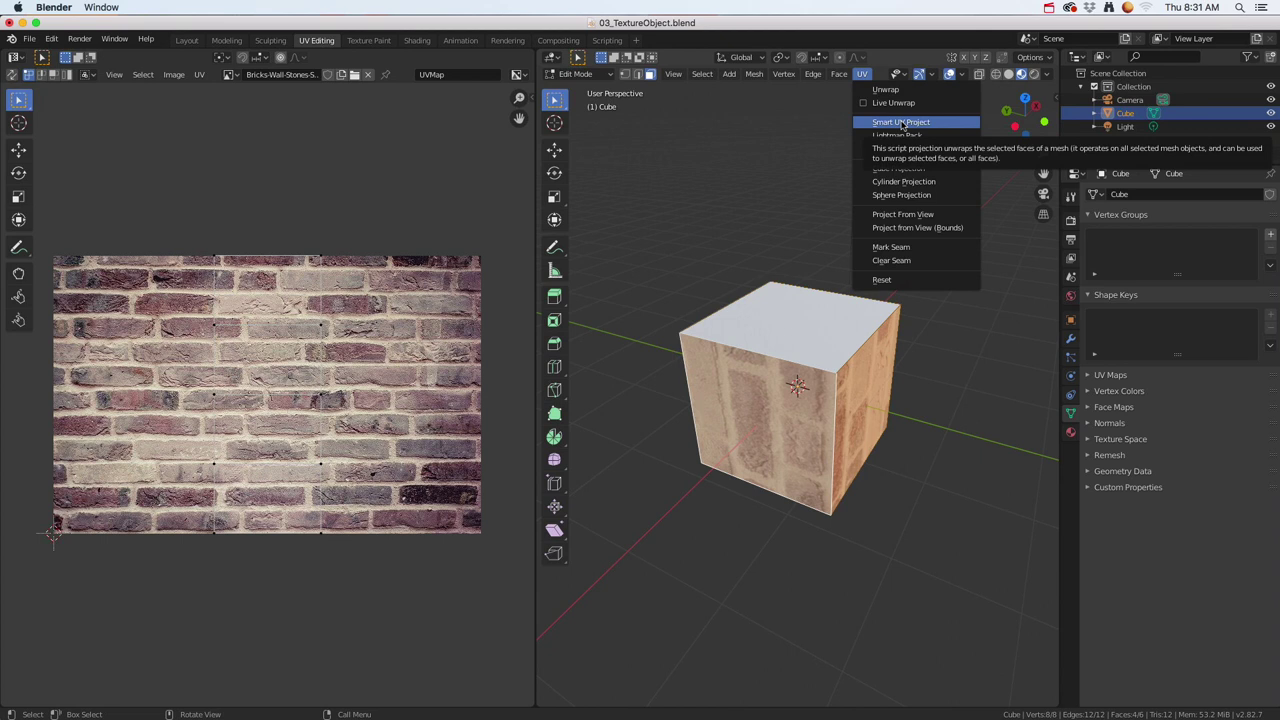
left_click(885, 91)
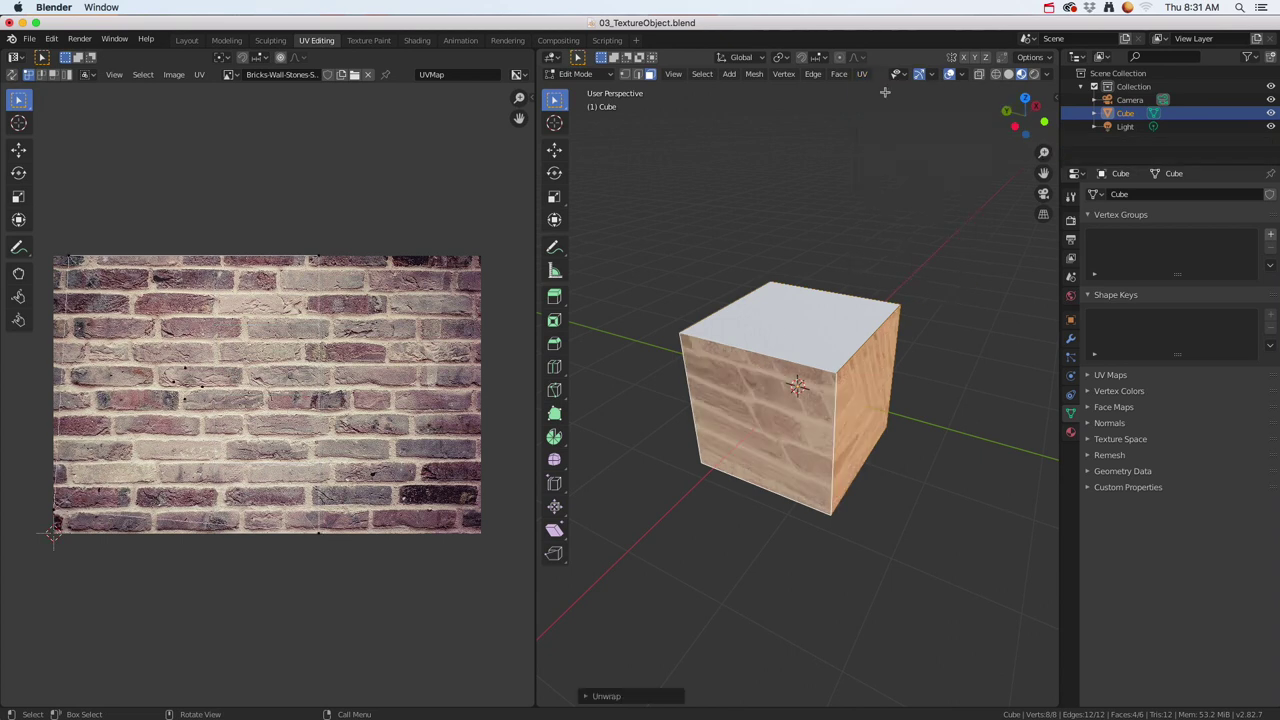
middle_click_drag(760, 391, 899, 171)
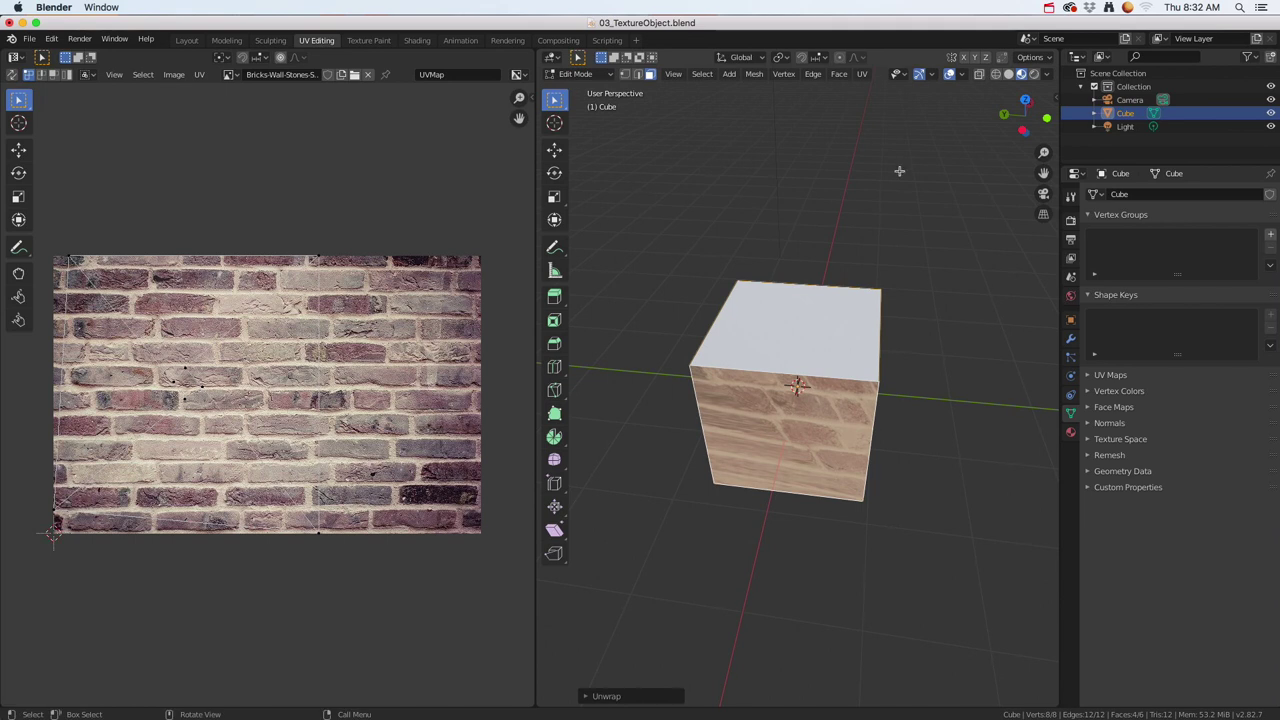
Step: Remap the cube with Smart UV Project so bricks fit each side face
left_click(861, 75)
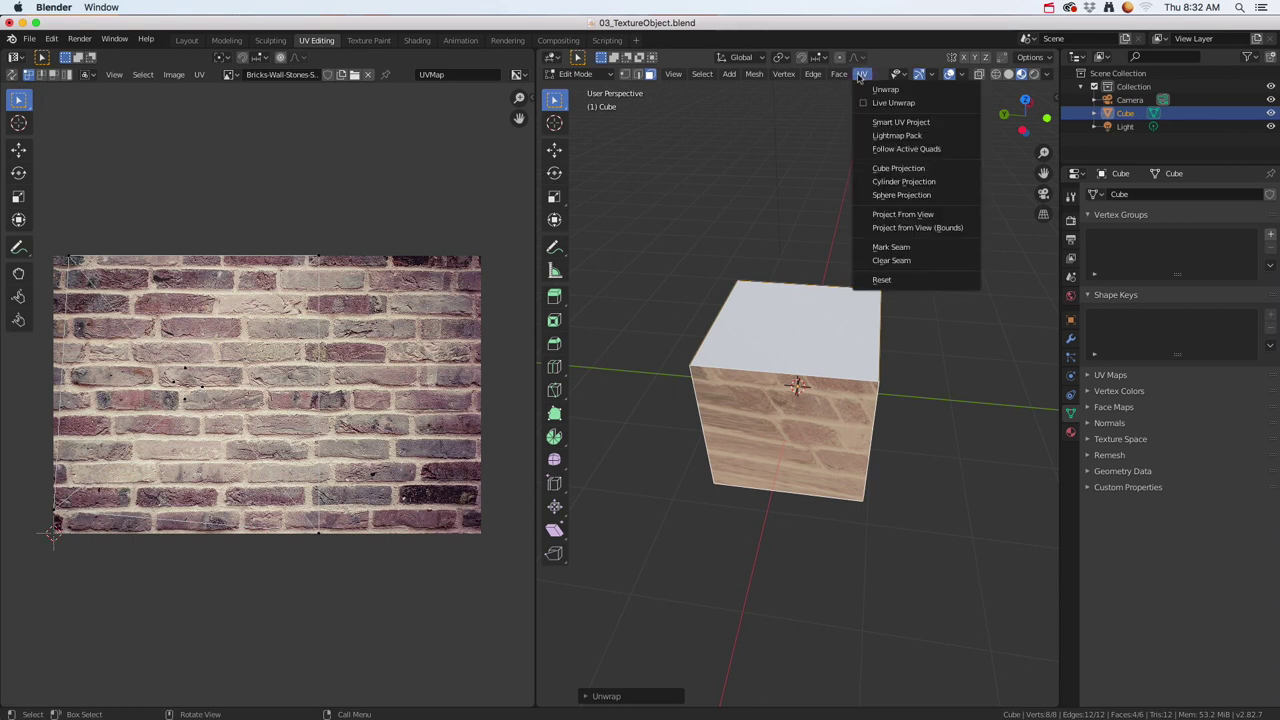
left_click(887, 123)
left_click(880, 224)
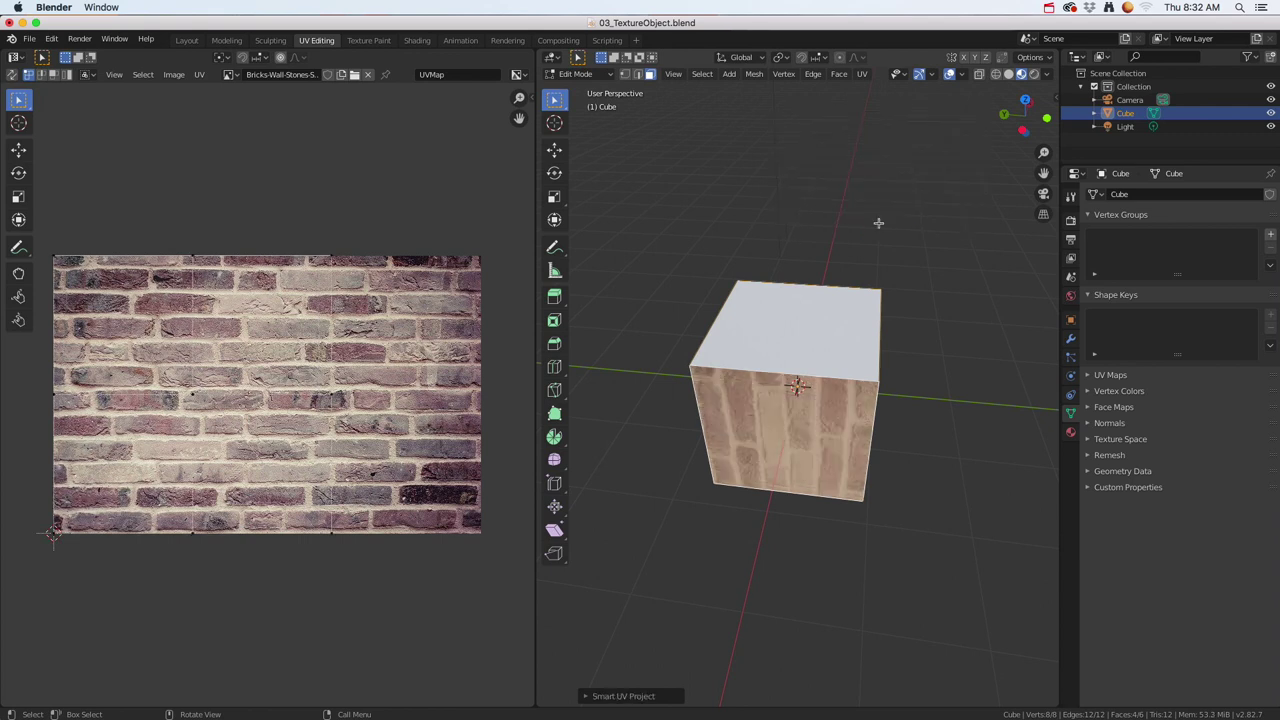
middle_click_drag(797, 343, 876, 415)
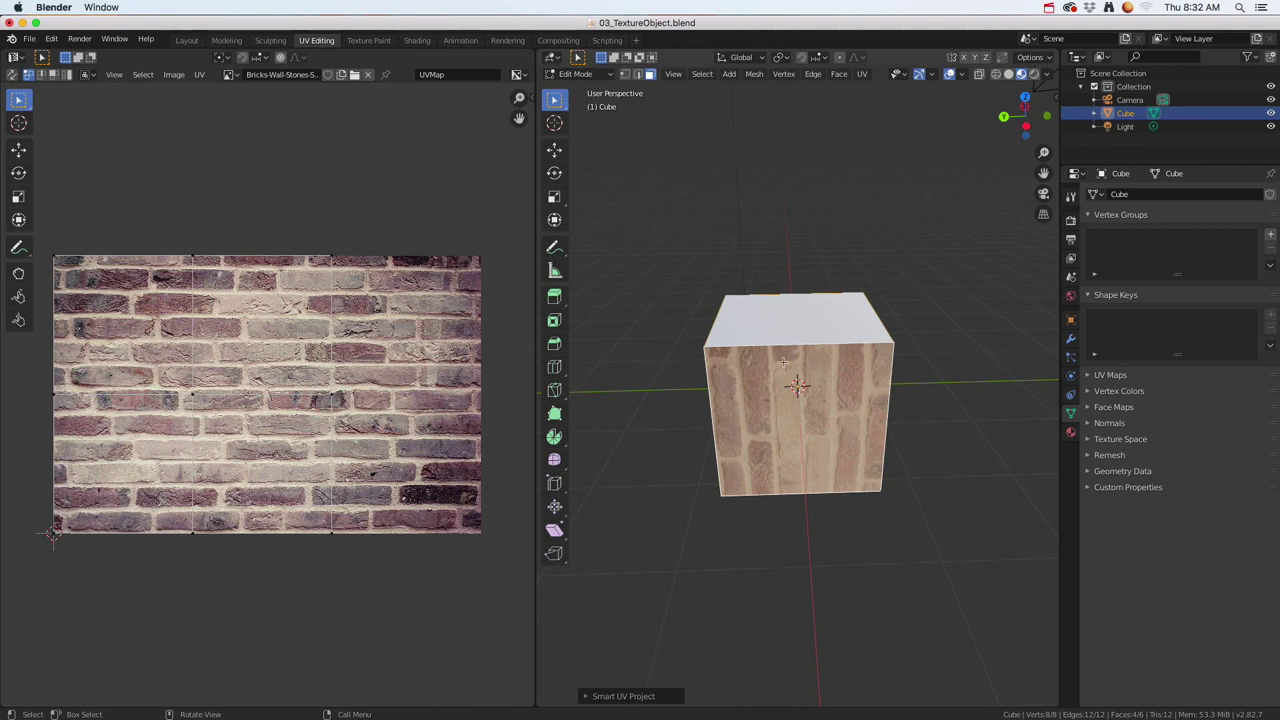
Step: Clear the selection and select only the cube's four side faces
middle_click_drag(782, 402, 840, 405)
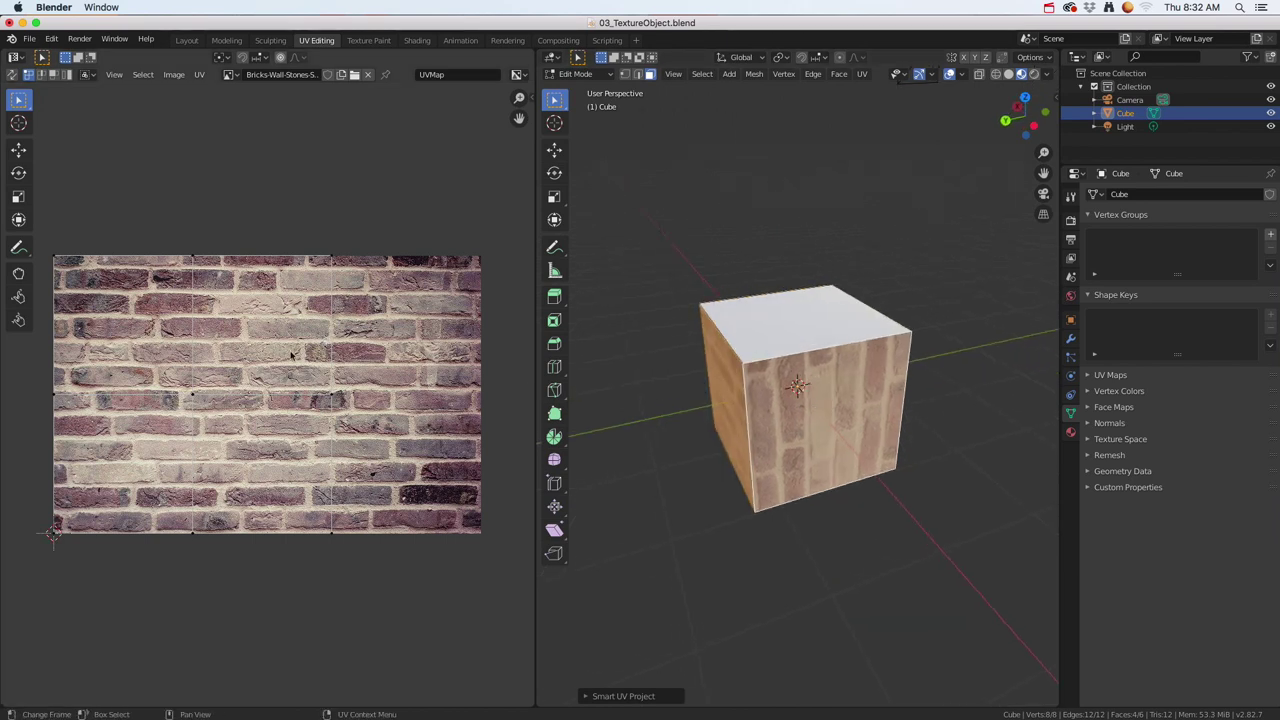
left_click(262, 371)
middle_click_drag(620, 405, 880, 440)
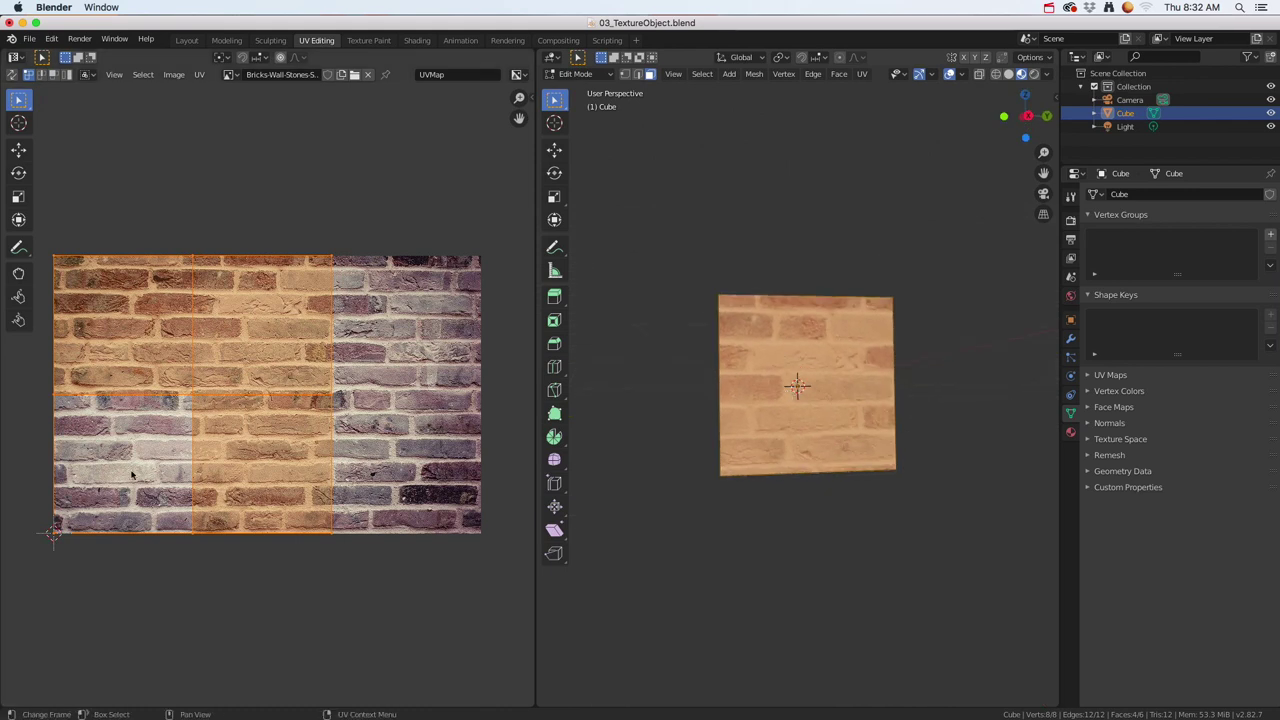
middle_click_drag(630, 420, 680, 470)
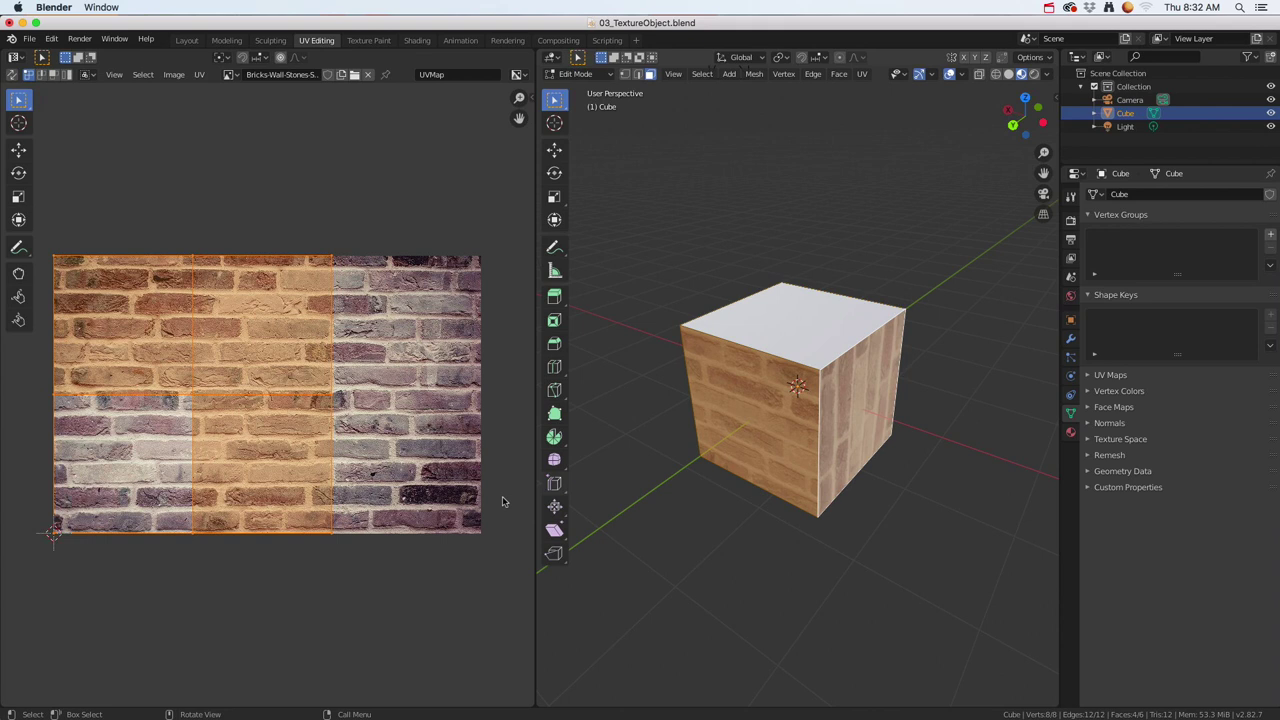
left_click(136, 447)
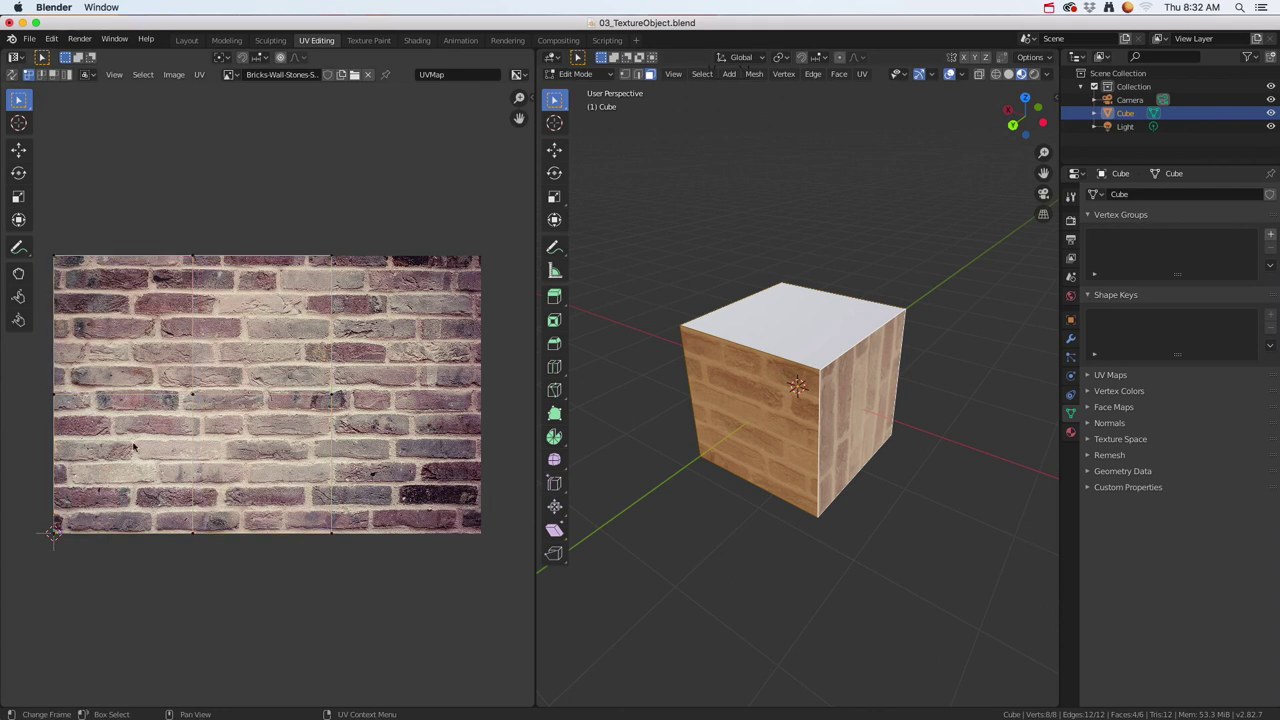
left_click(820, 434, "alt")
middle_click_drag(835, 436, 888, 376)
Step: Re-run Smart UV Project on the side faces at Angle Limit 66
left_click(862, 75)
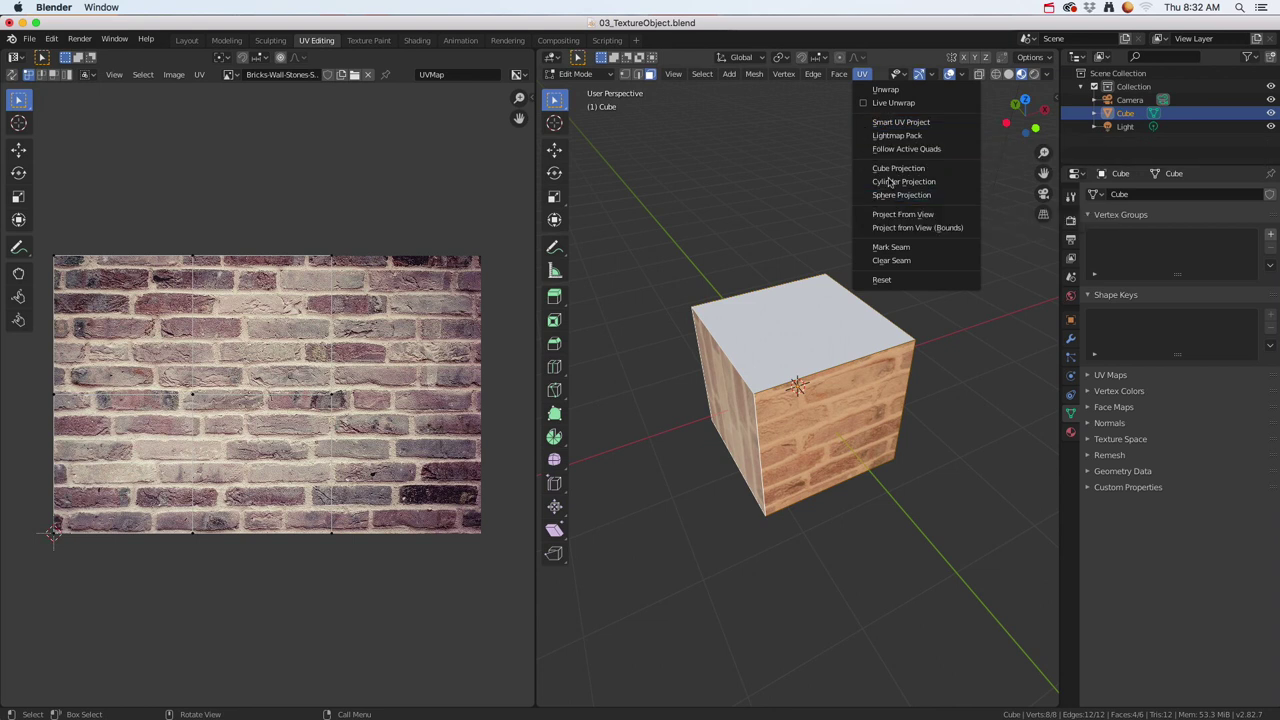
left_click(912, 122)
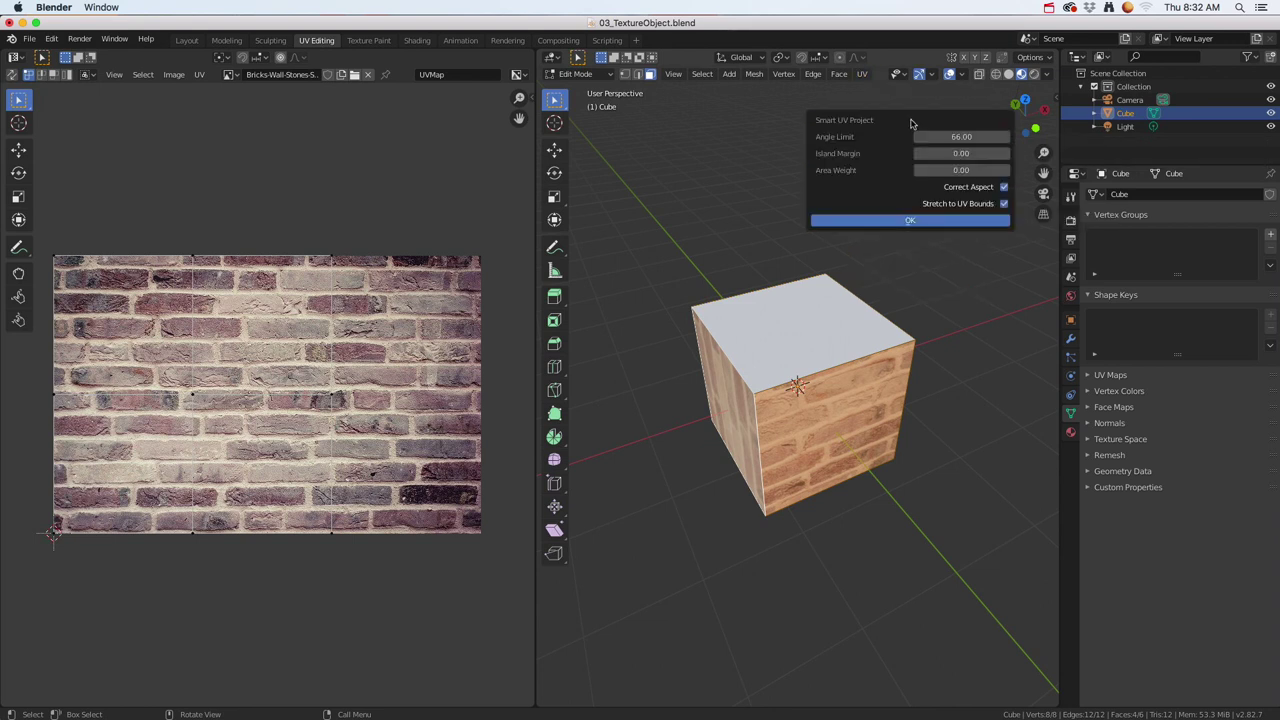
left_click(912, 220)
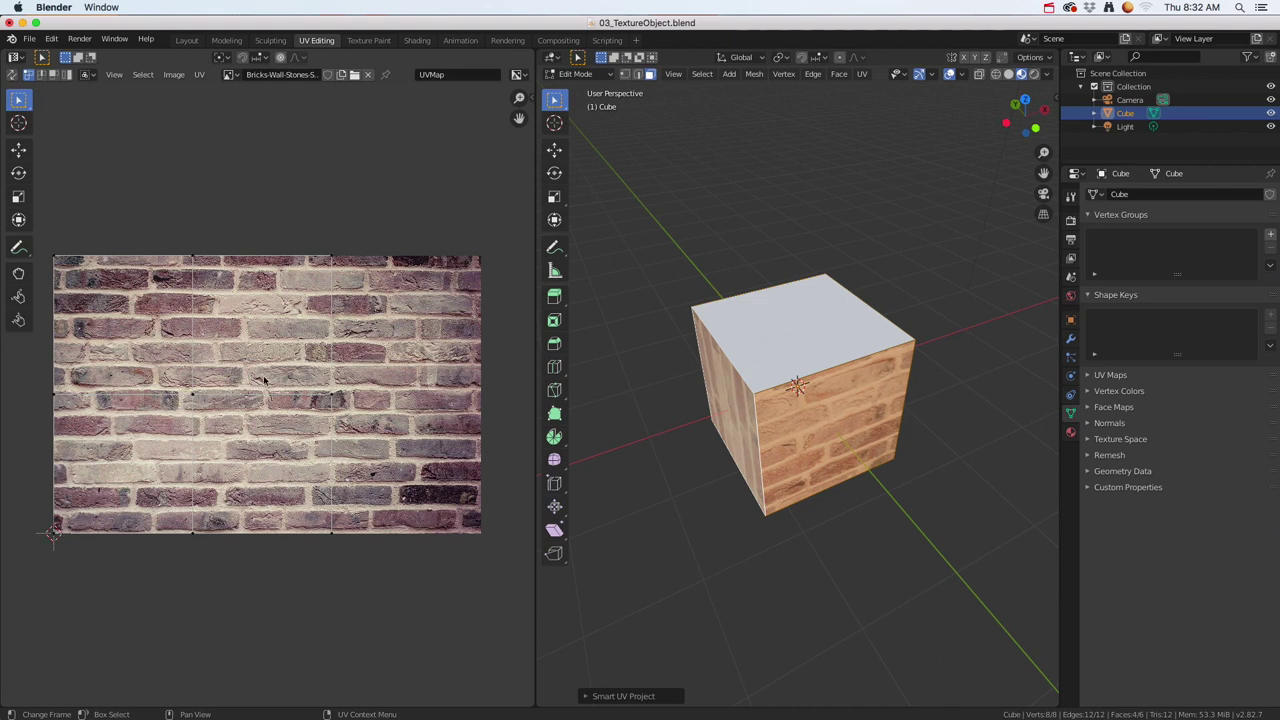
Step: Select all side-face UV islands and scale them up about 1.65× so bricks tile smaller
key("a")
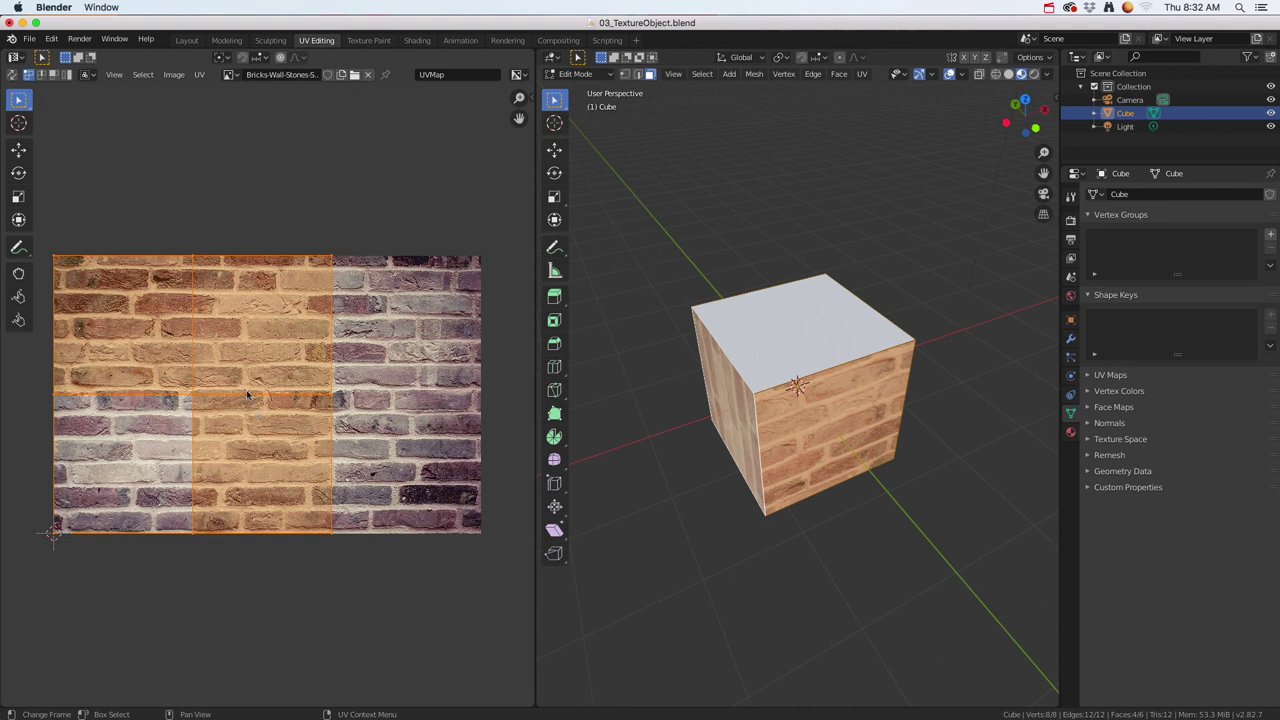
key("s")
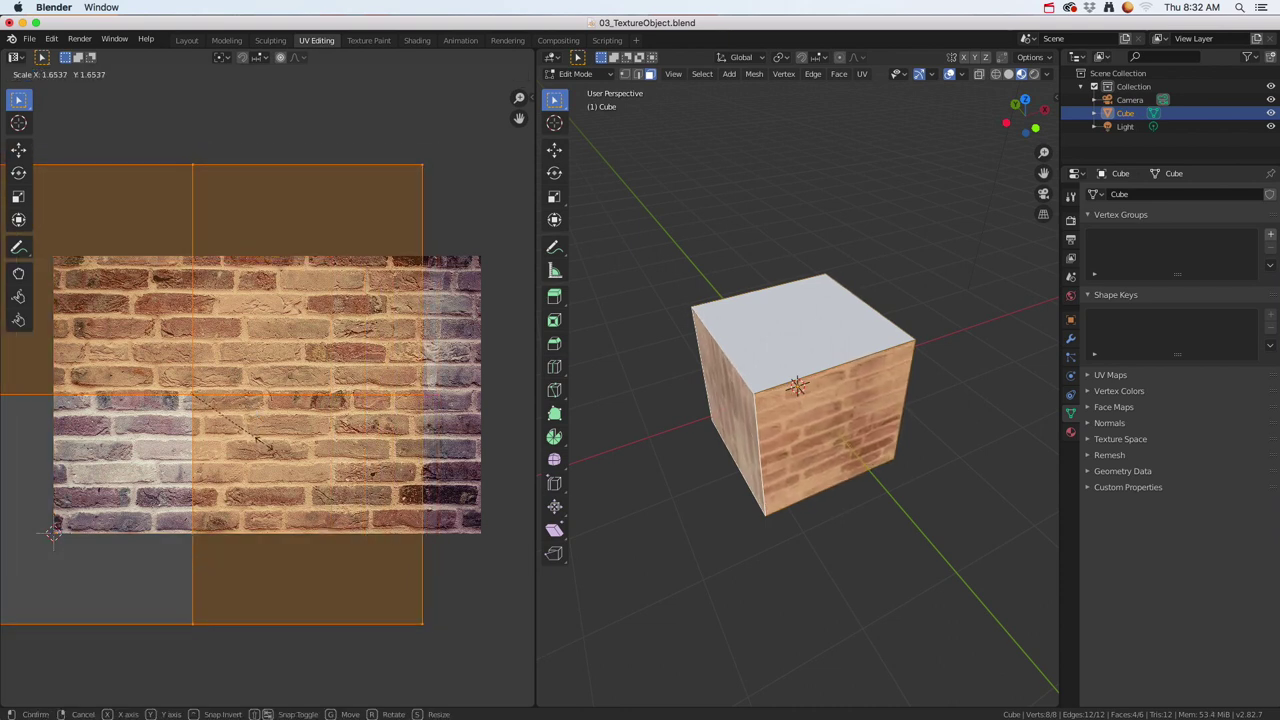
left_click(278, 455)
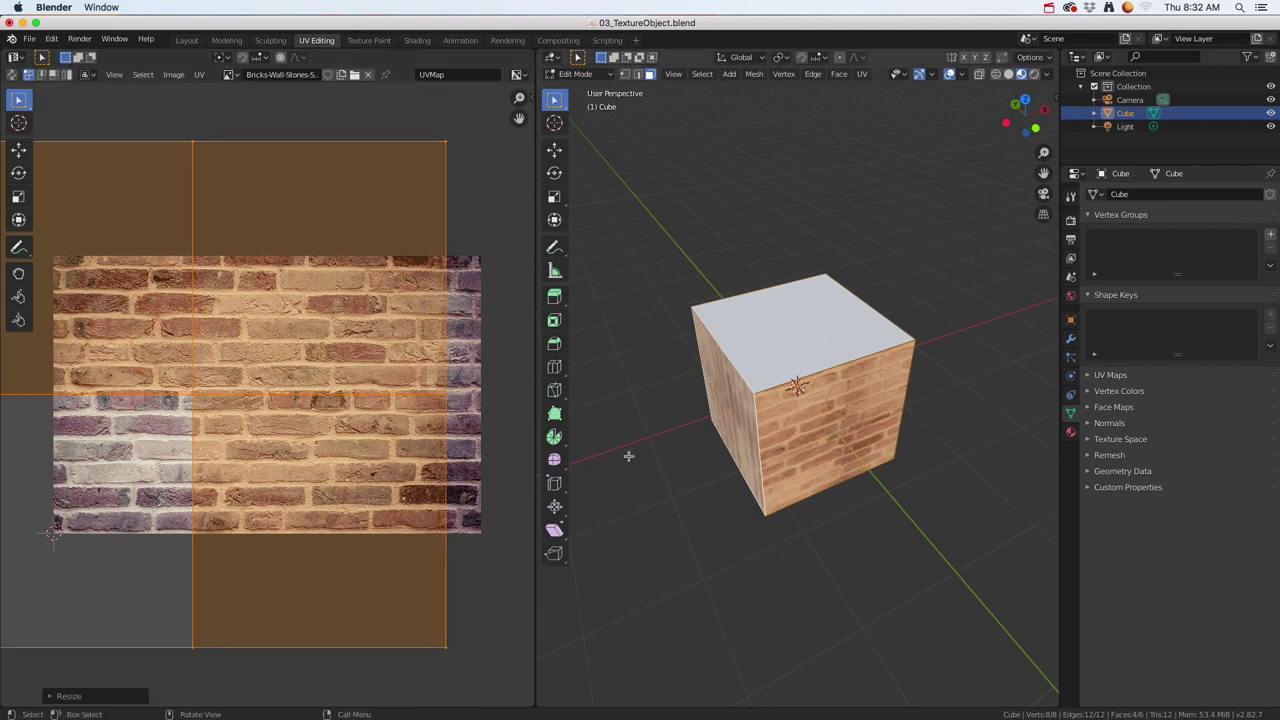
middle_click_drag(630, 456, 805, 392)
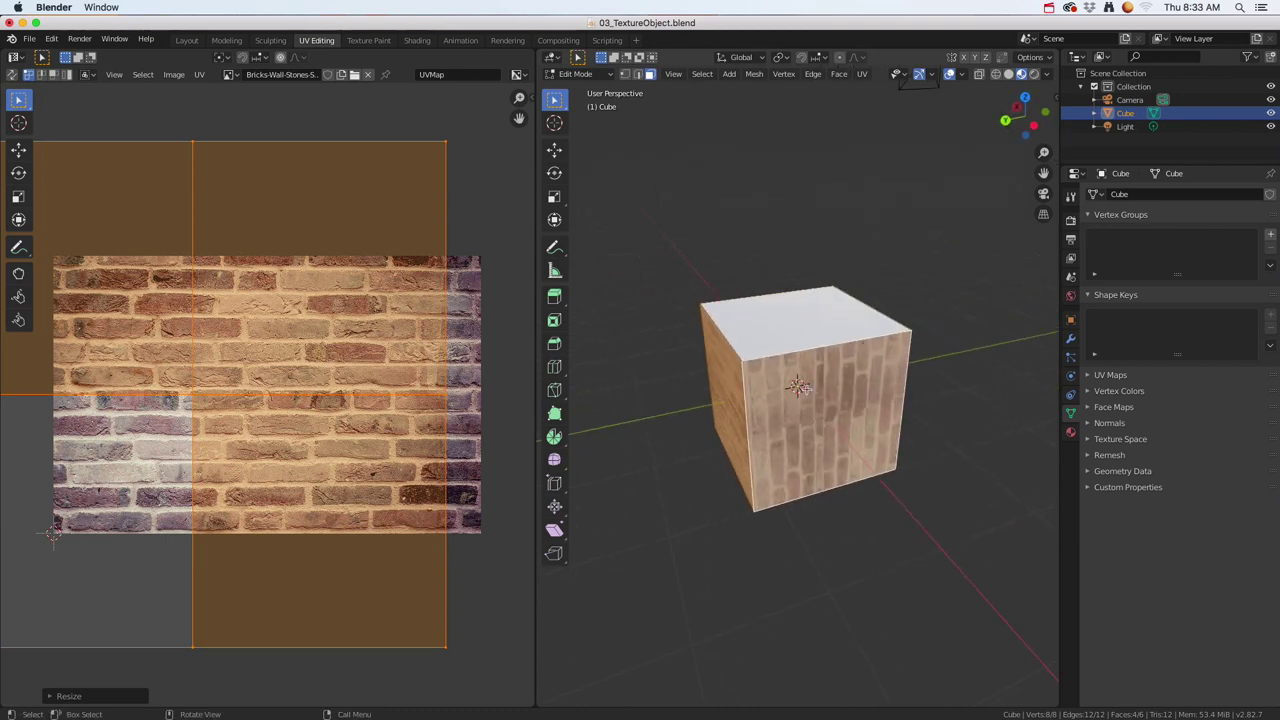
Step: Move the front face's UV island and rotate it -90° so its bricks run horizontally
left_click(830, 389)
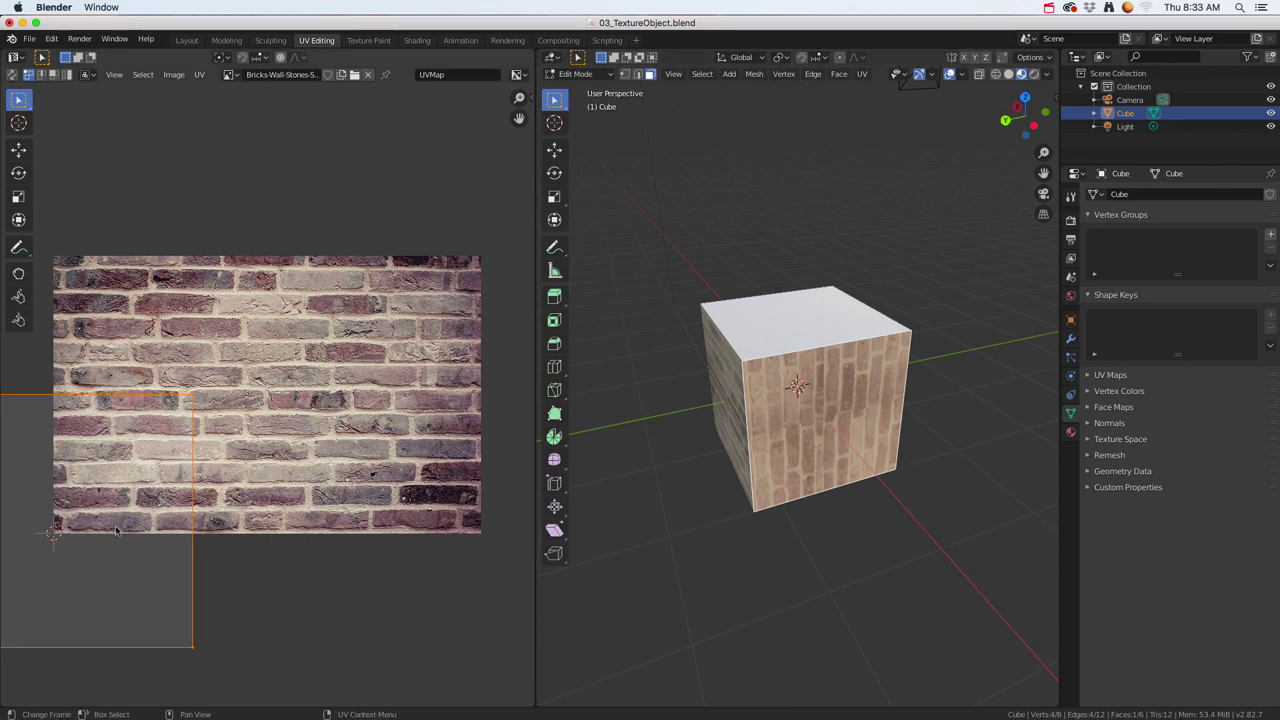
key("g")
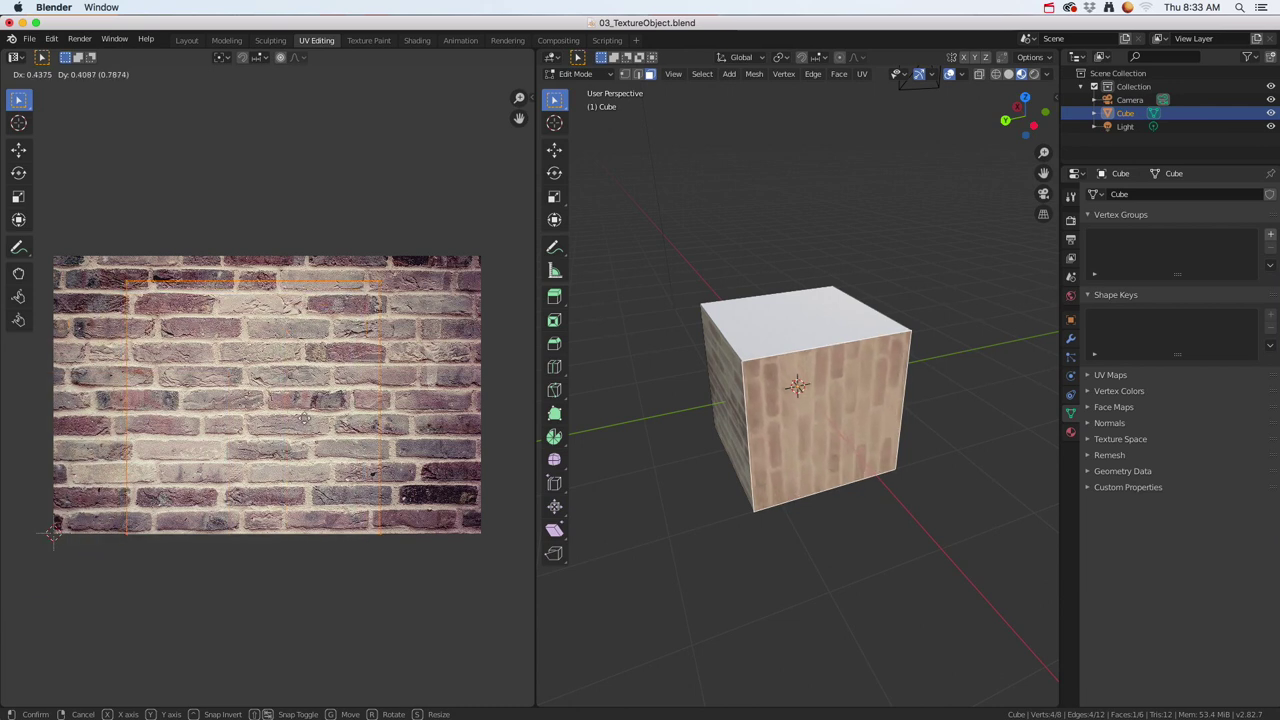
left_click(314, 412)
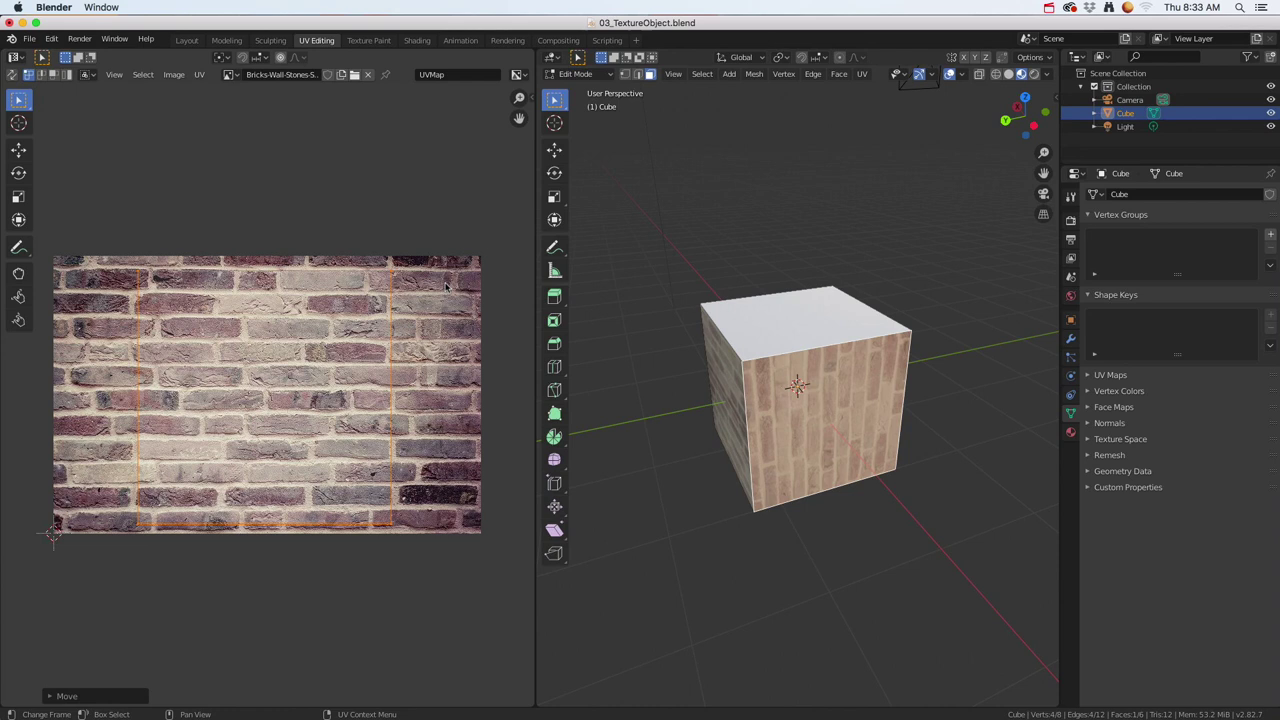
key("r")
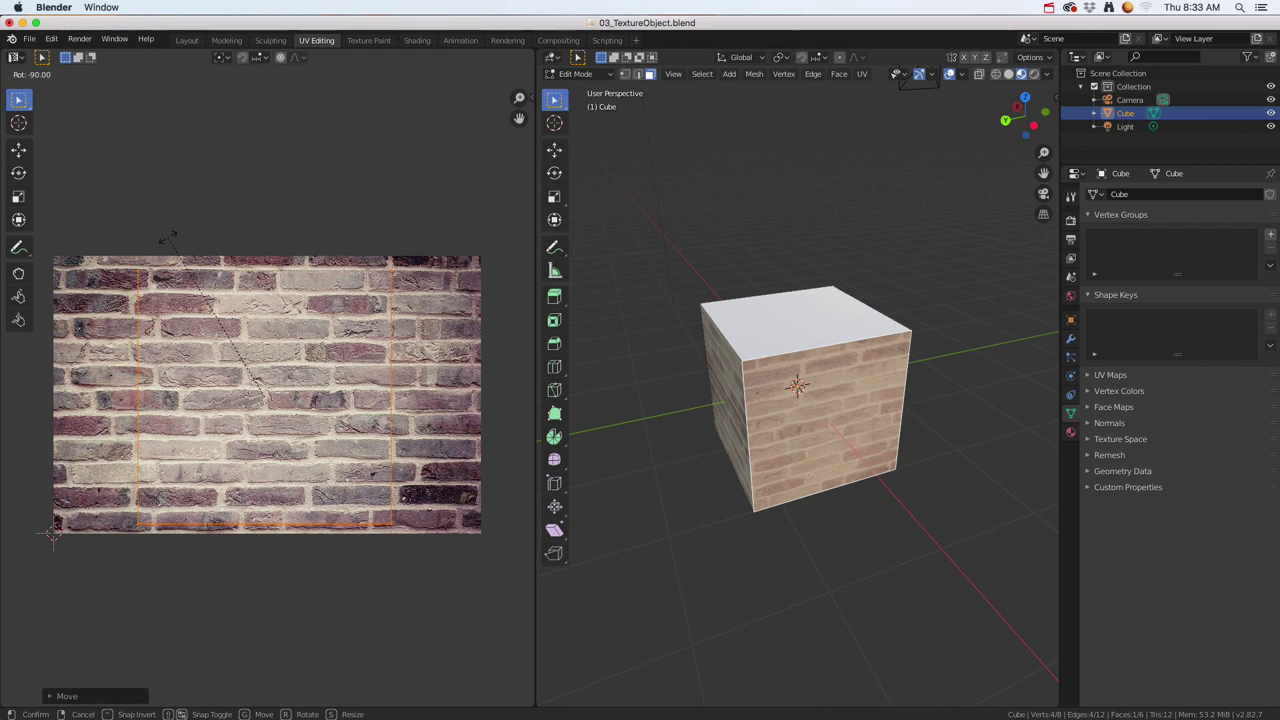
left_click(167, 238)
middle_click_drag(684, 420, 792, 414)
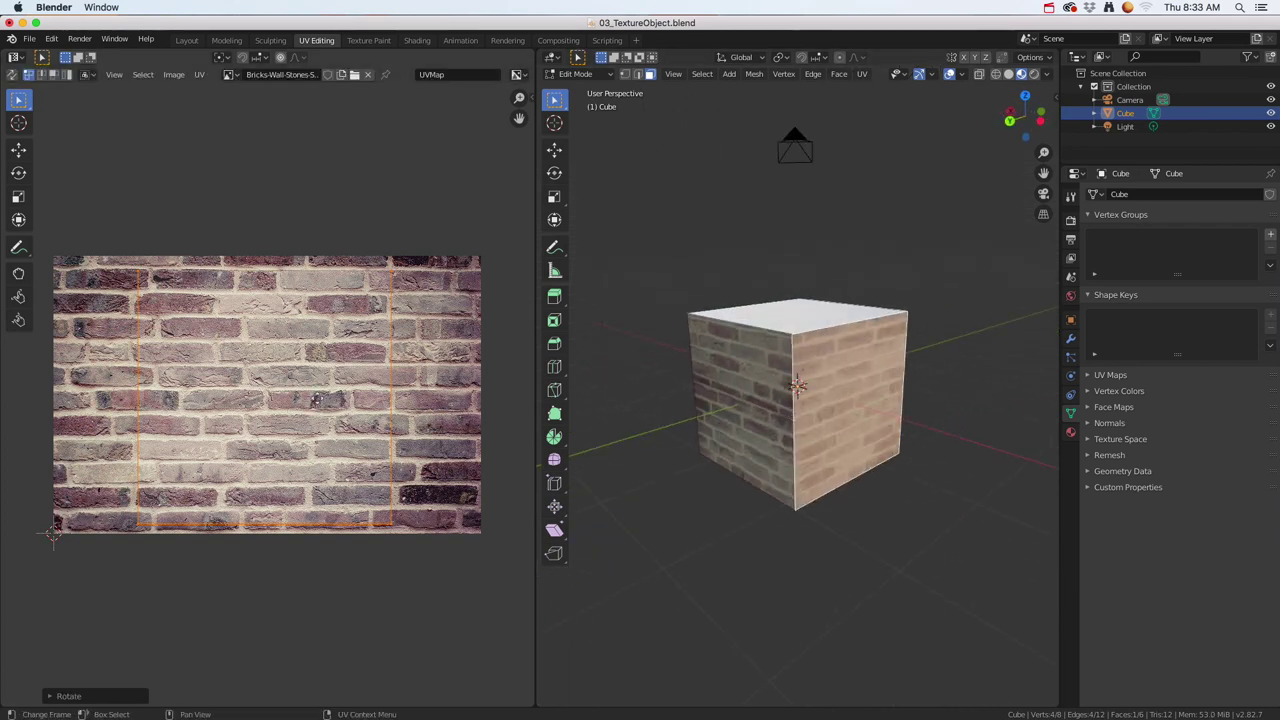
Step: Nudge the side-face UVs across the brick image to reposition the pattern
key("g")
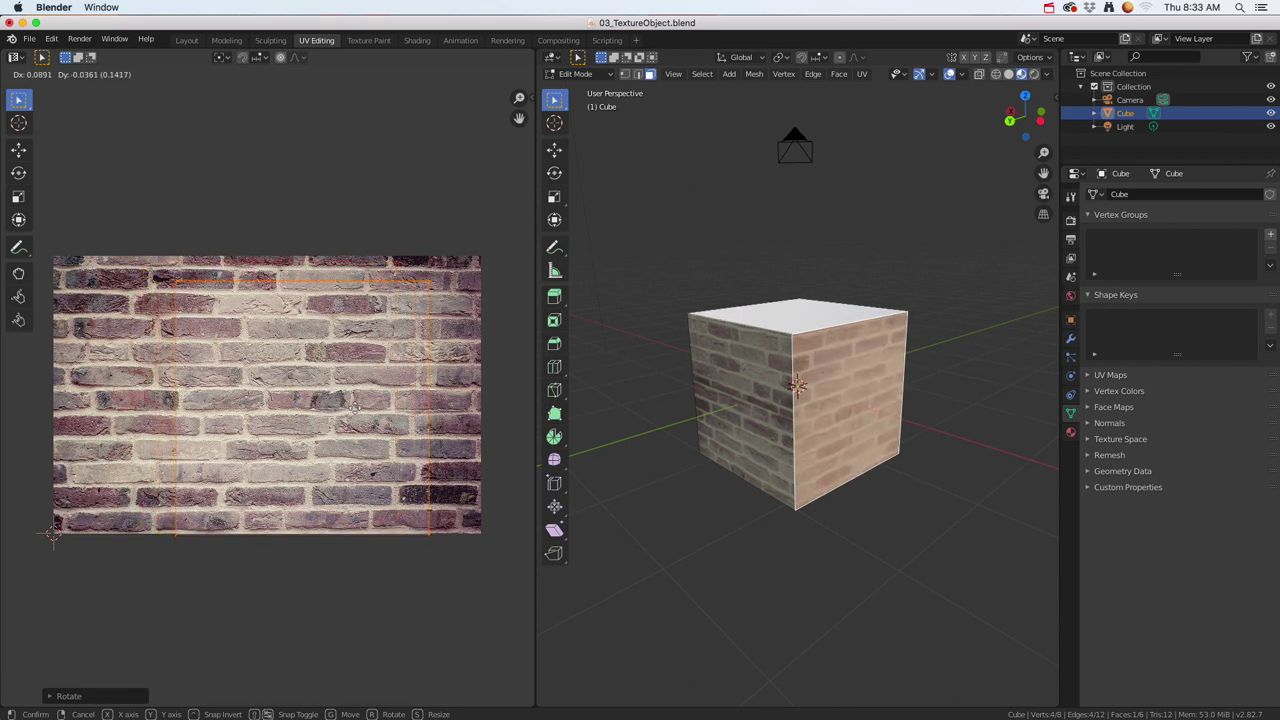
left_click(354, 408)
middle_click_drag(745, 420, 770, 480)
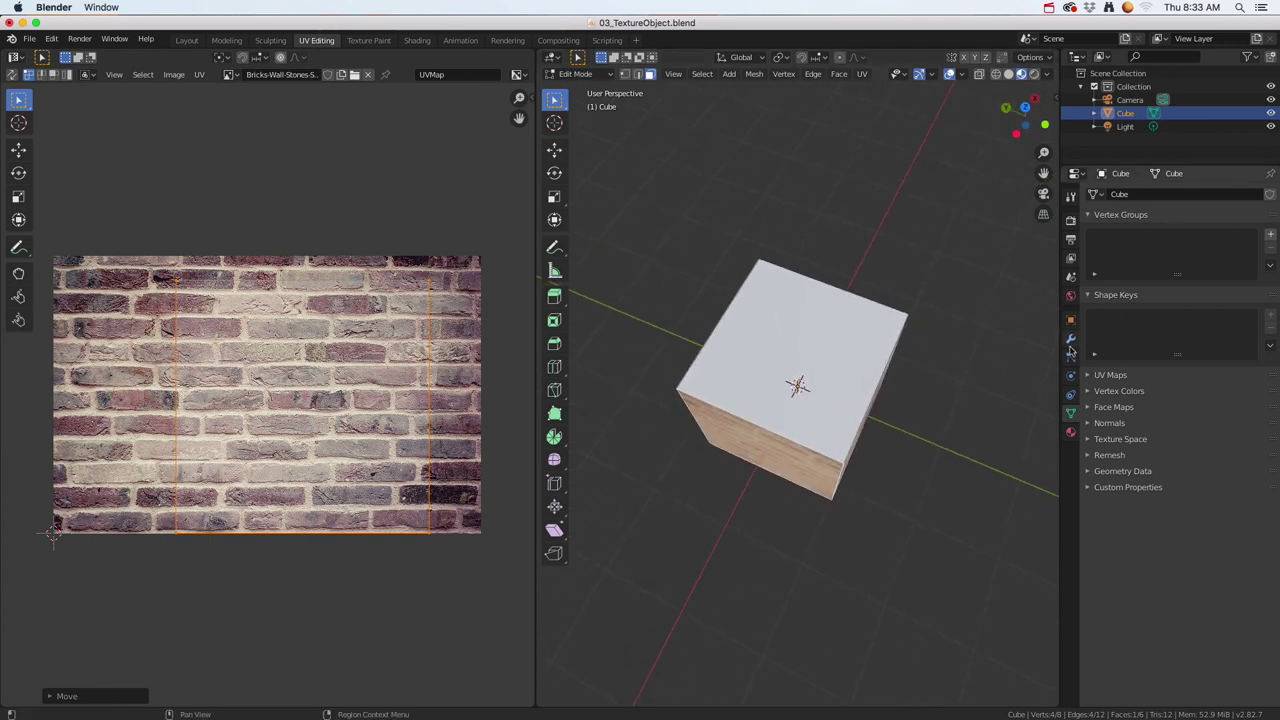
Step: Switch to the stone material and set its Base Color to an Image Texture
left_click(1072, 432)
middle_click_drag(929, 400, 805, 296)
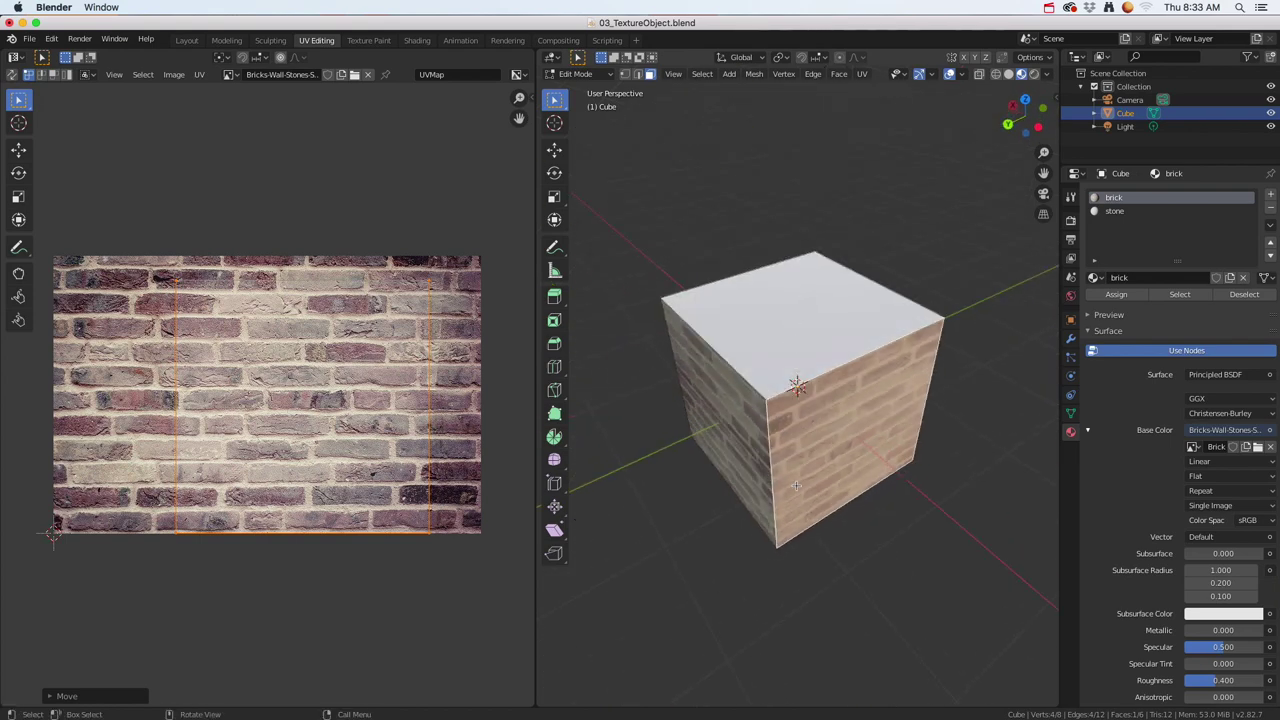
left_click(1114, 212)
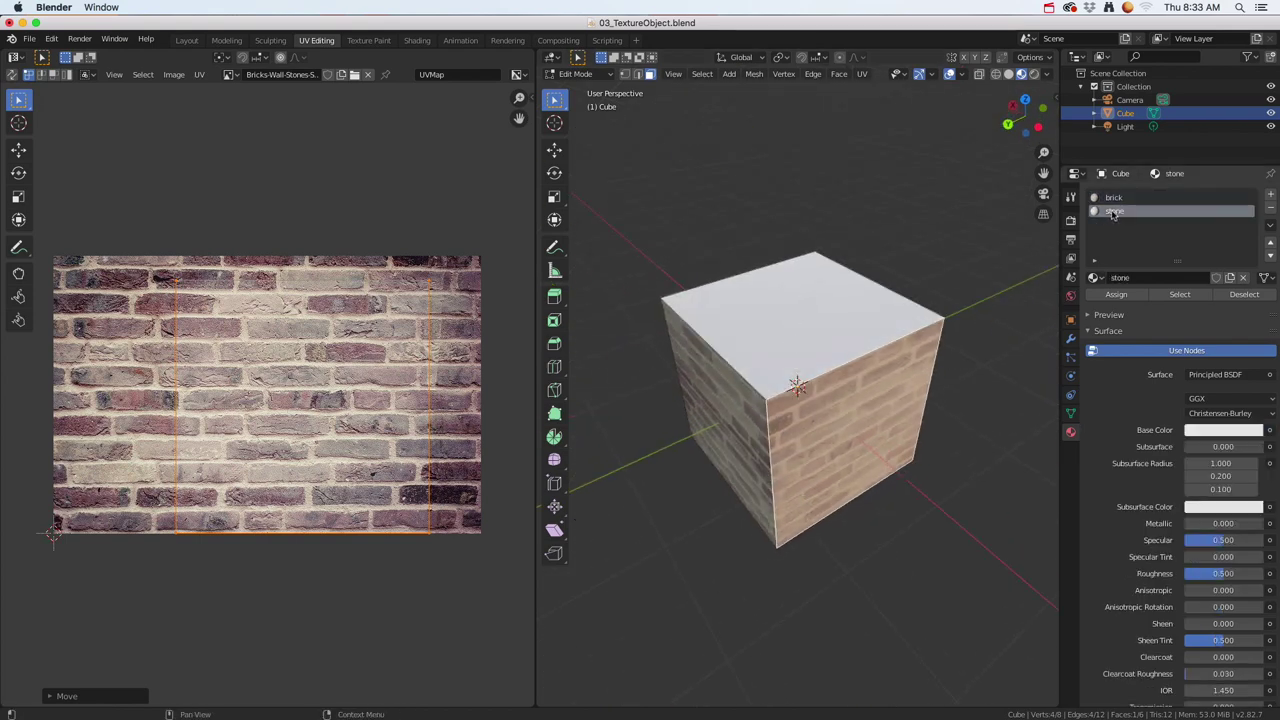
left_click(1270, 430)
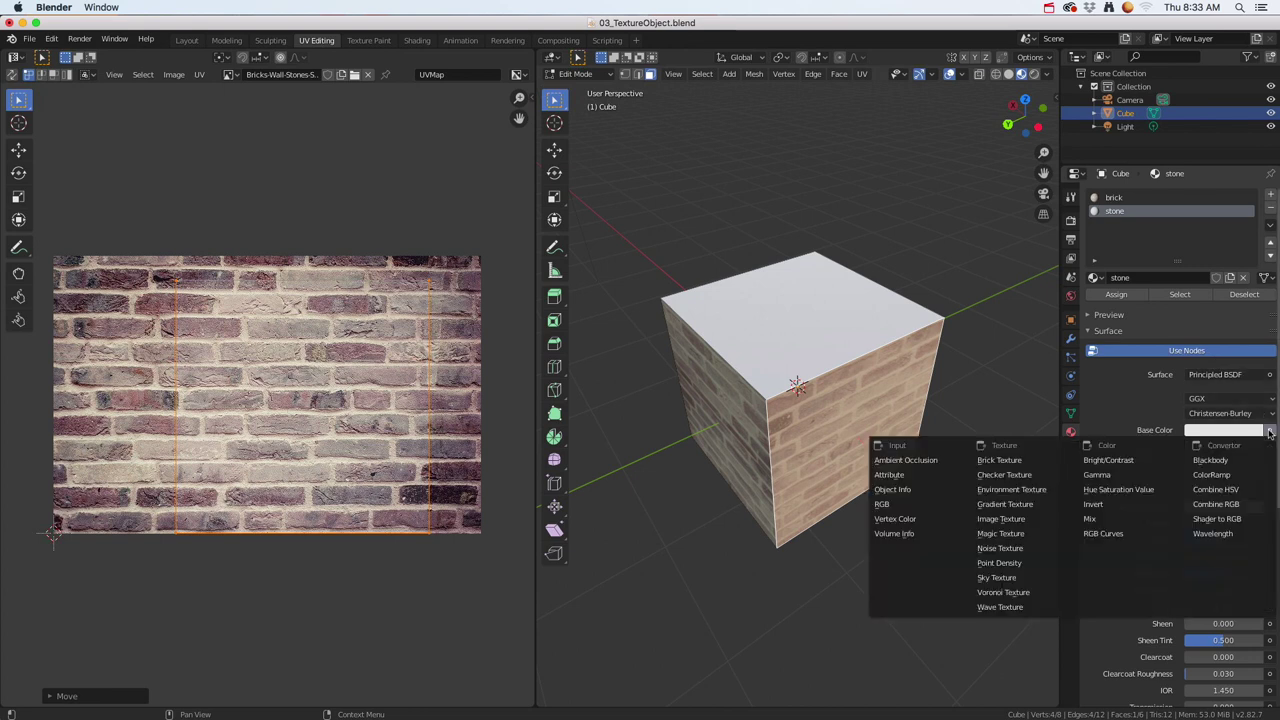
left_click(1030, 519)
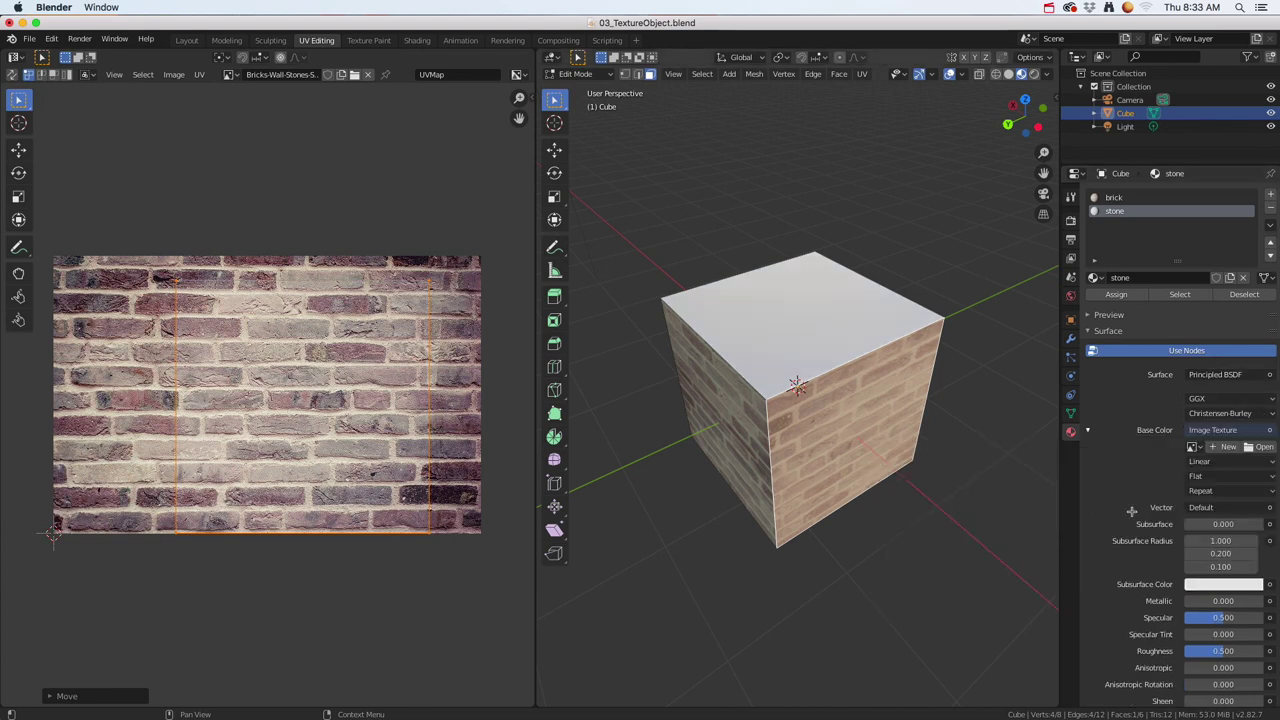
left_click(1262, 447)
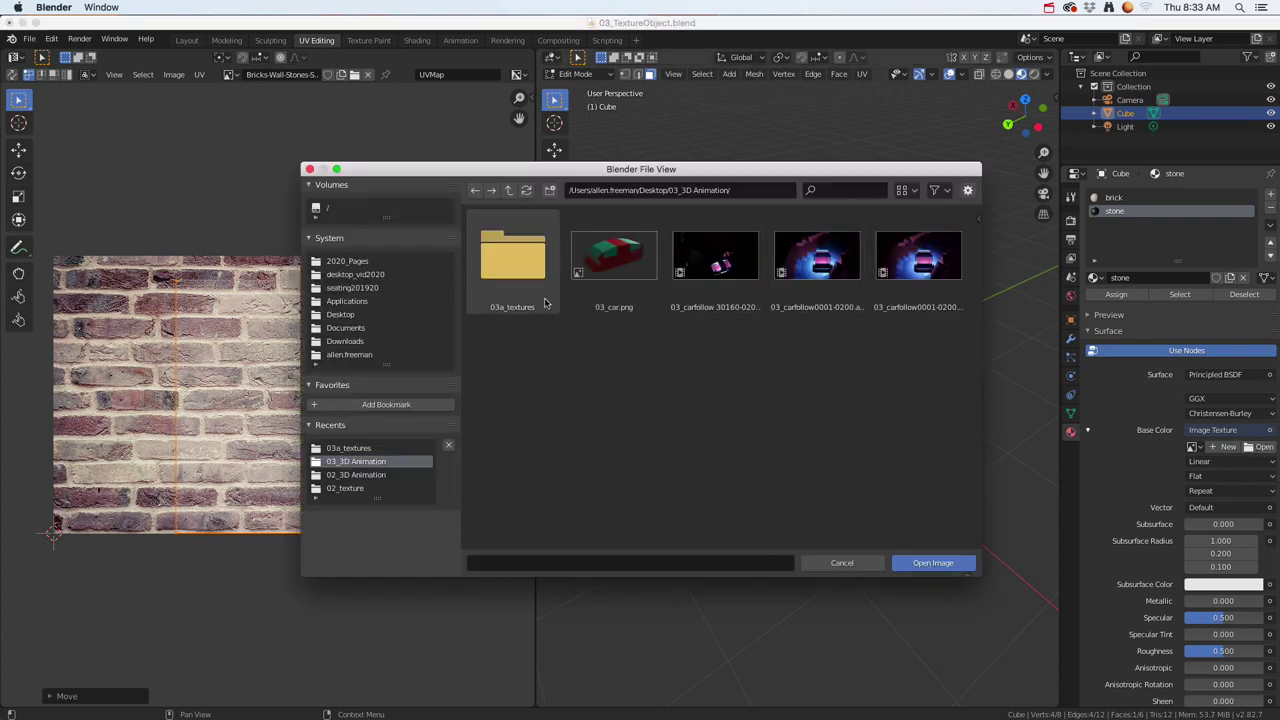
double_click(511, 262)
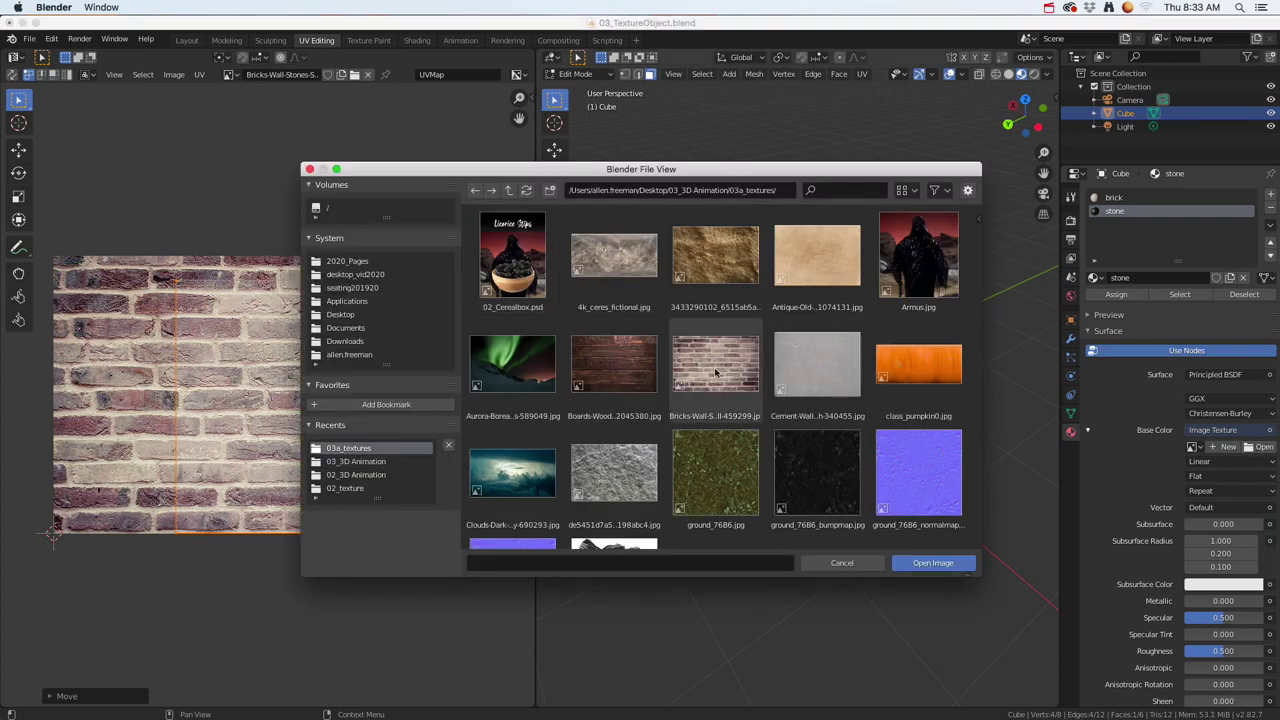
scroll(731, 377, "down", 2)
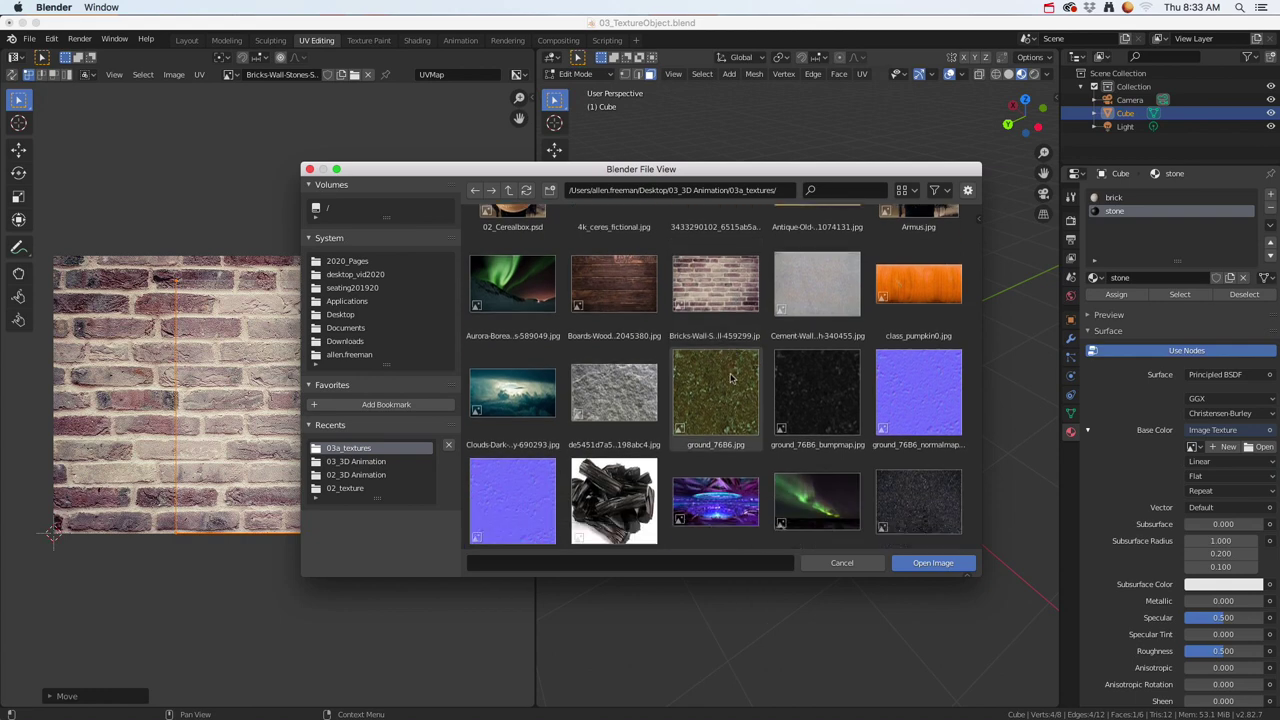
scroll(731, 377, "up", 2)
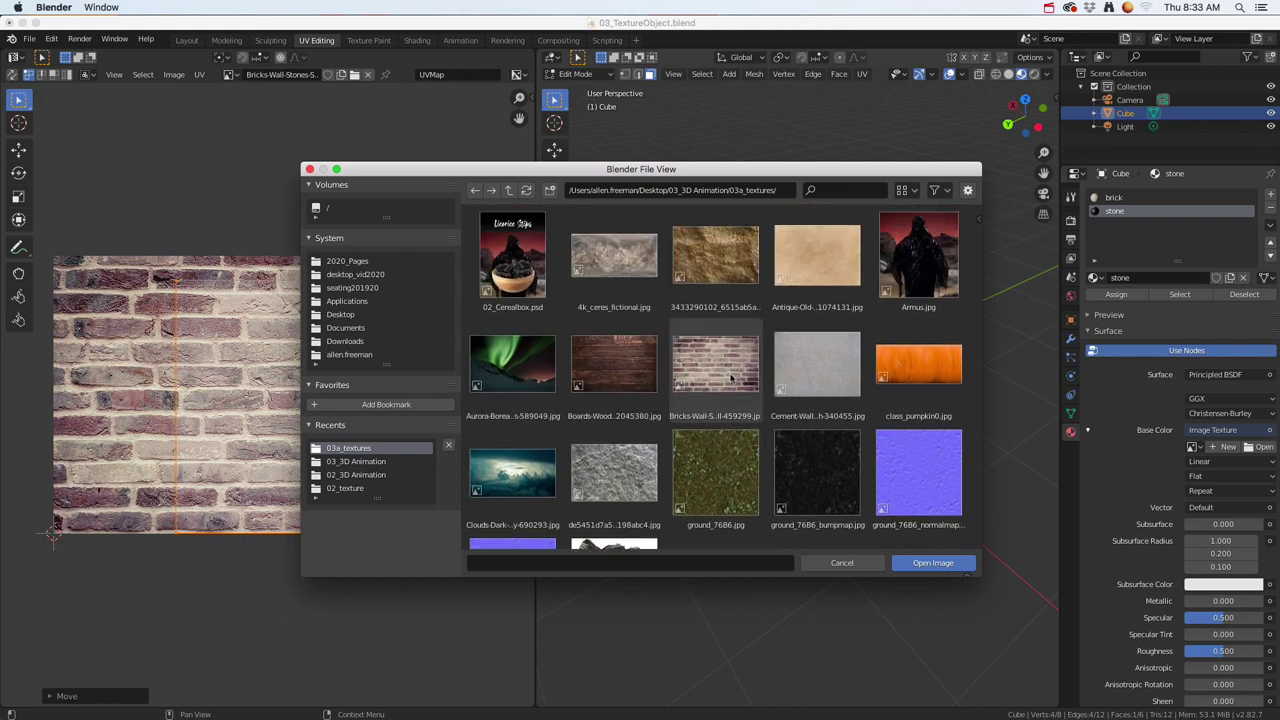
left_click(722, 262)
left_click(926, 565)
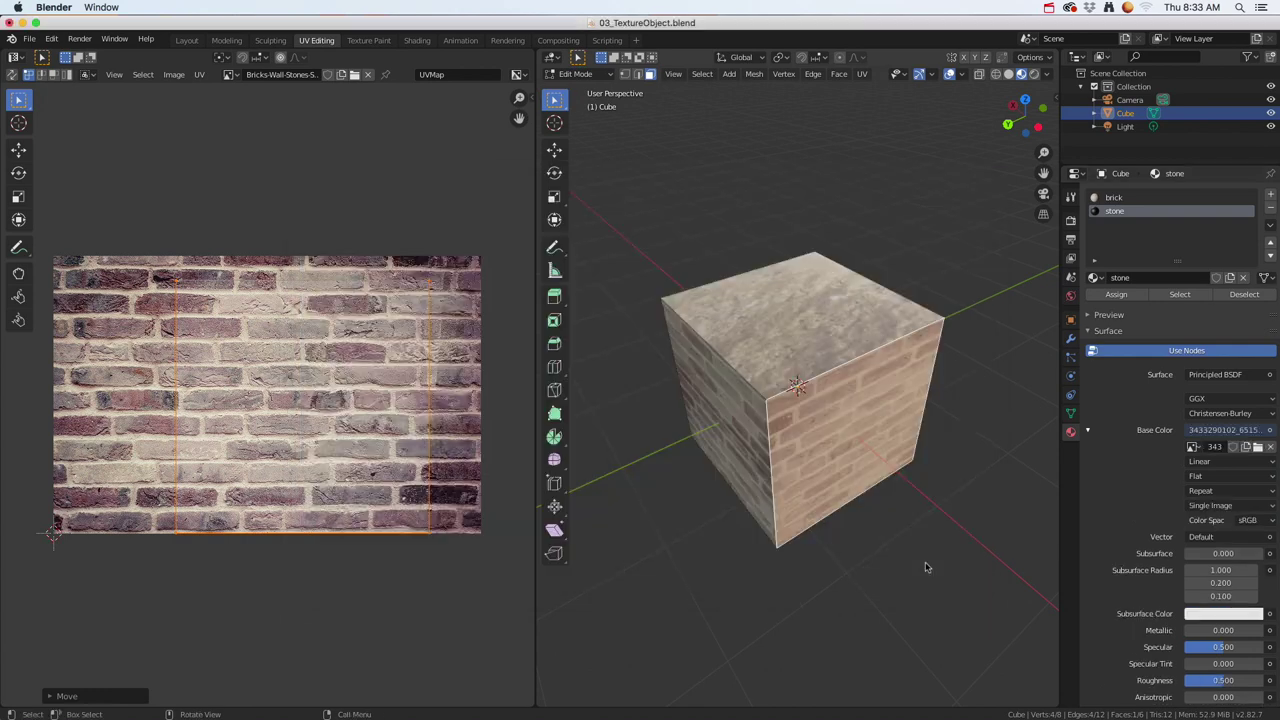
Step: Select the cube's top and bottom faces
middle_click_drag(771, 496, 861, 394)
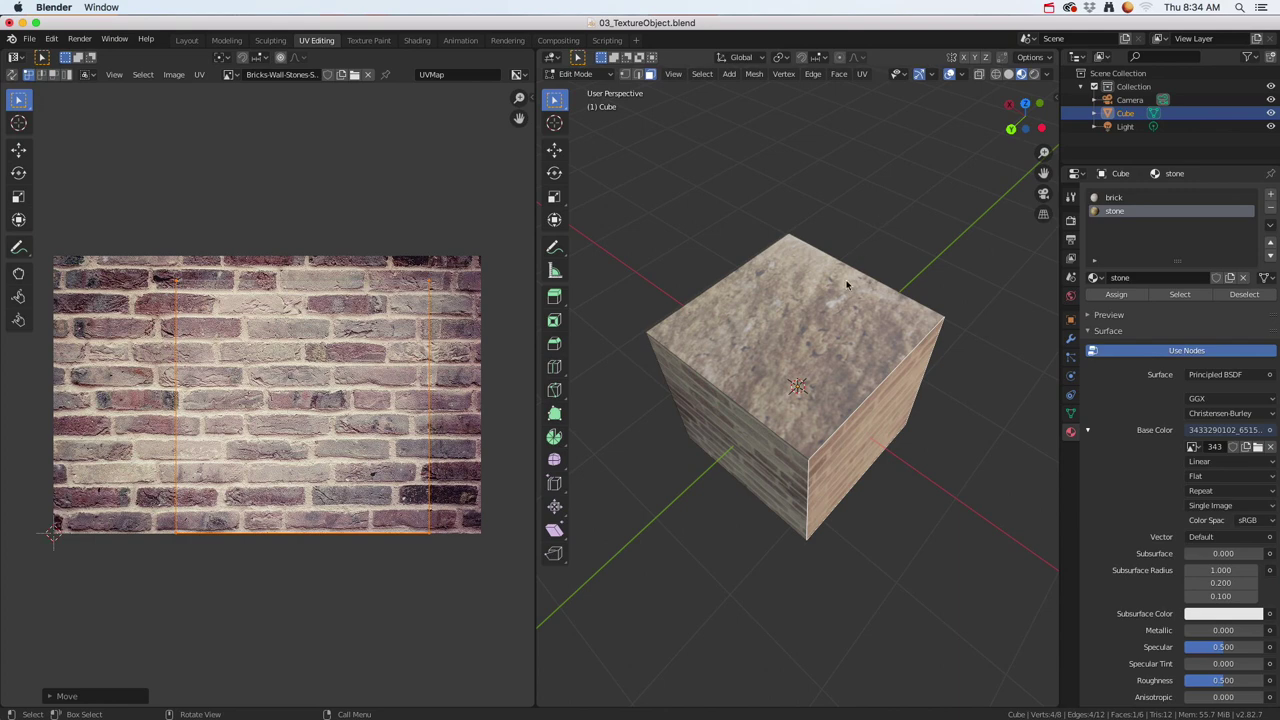
middle_click_drag(846, 286, 820, 271)
left_click(817, 297)
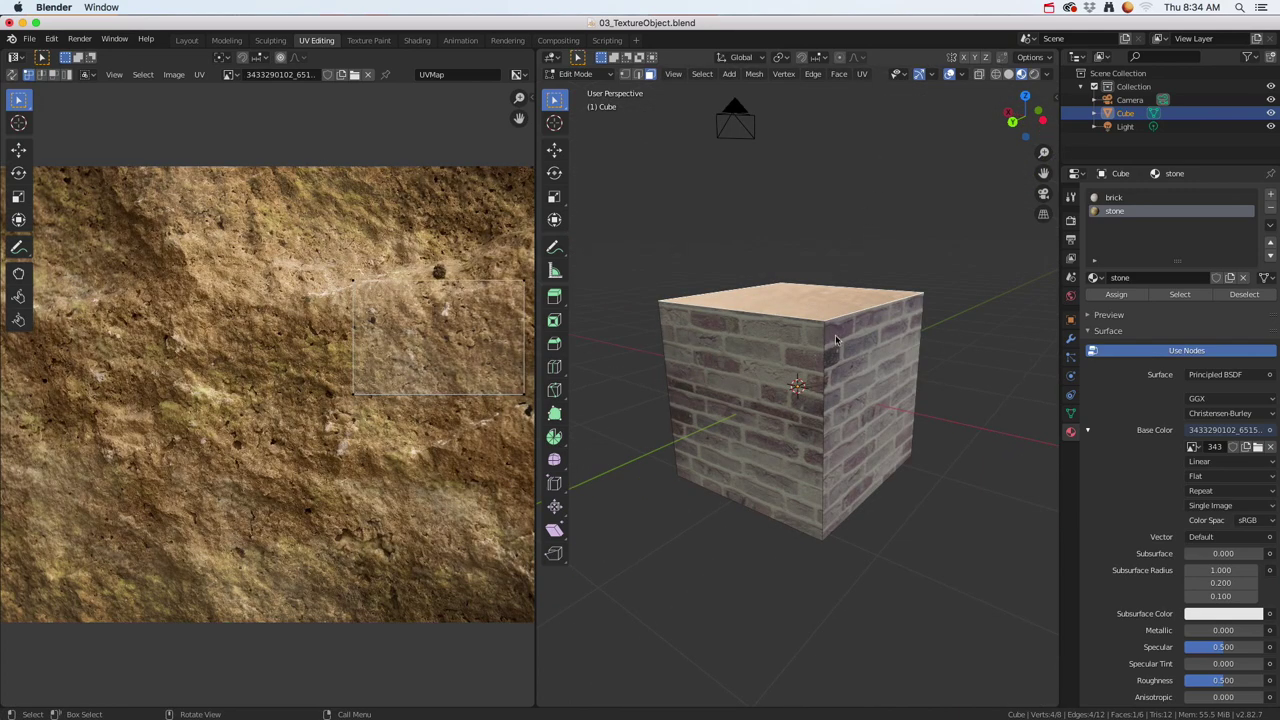
middle_click_drag(836, 340, 813, 380)
left_click(833, 377)
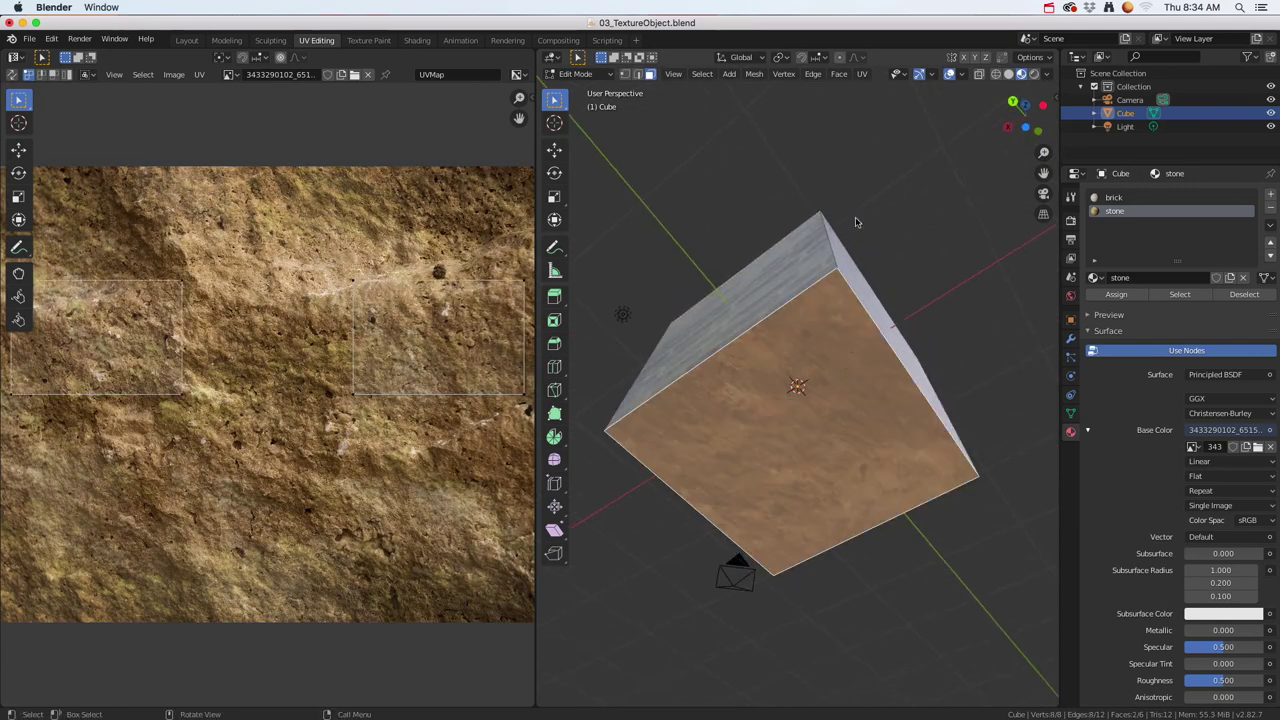
middle_click_drag(855, 222, 828, 440)
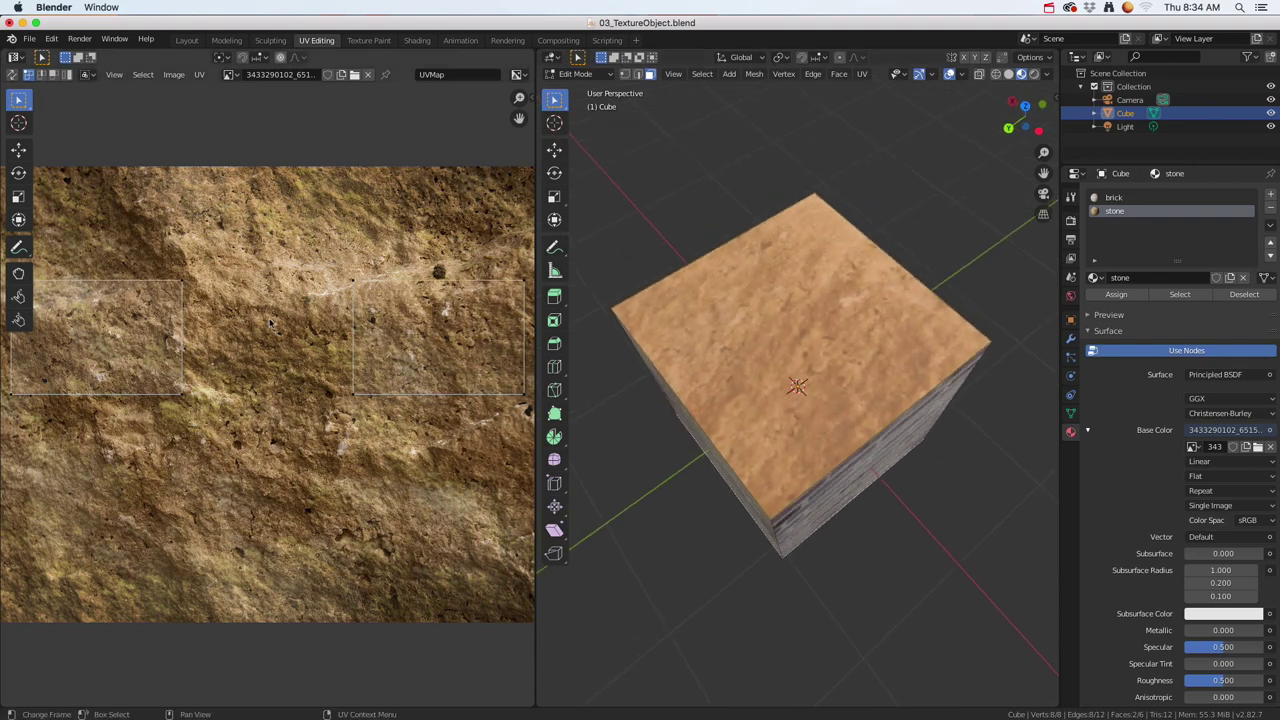
Step: Unwrap the top and bottom faces and scale their stone UV islands up about 2.08×
left_click(861, 74)
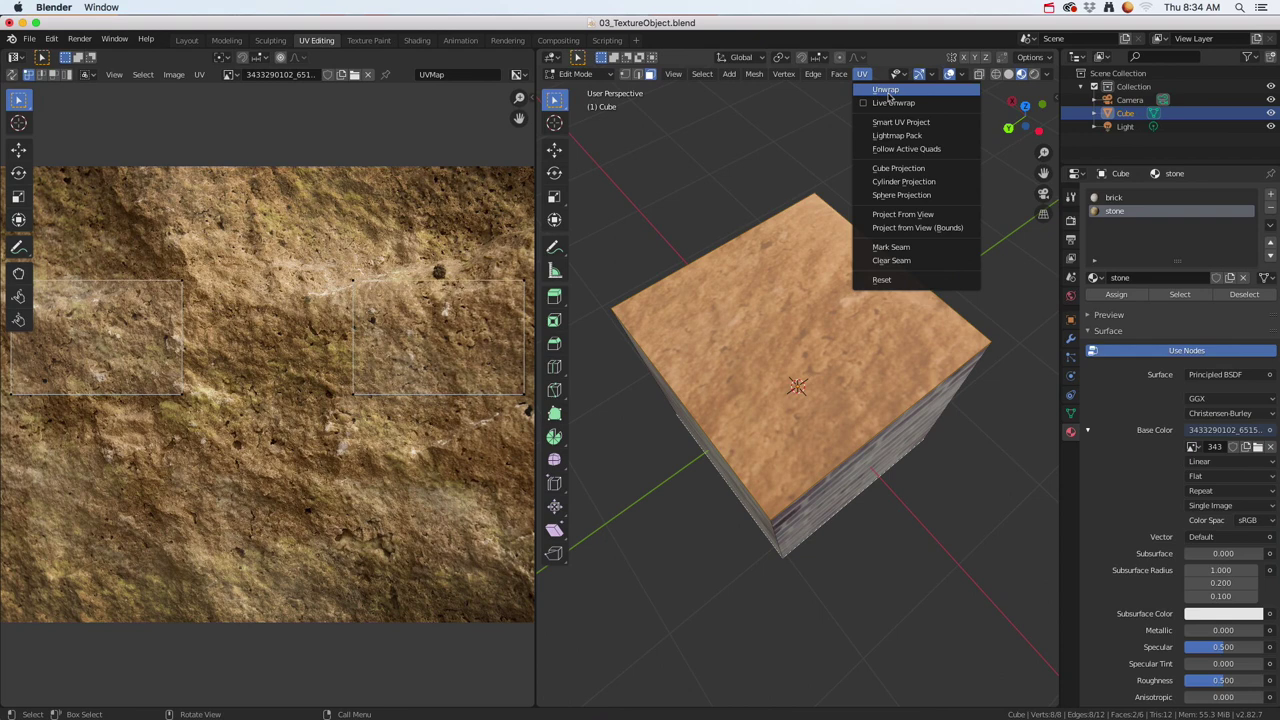
left_click(310, 326)
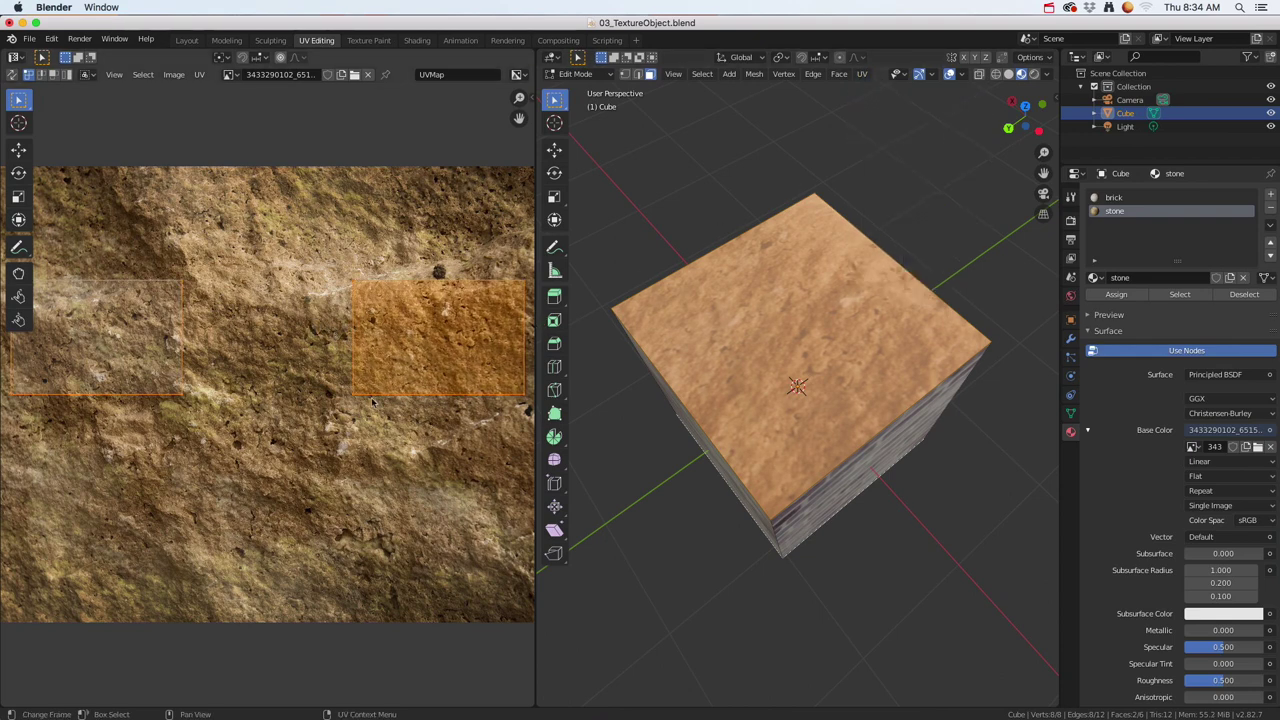
key("s")
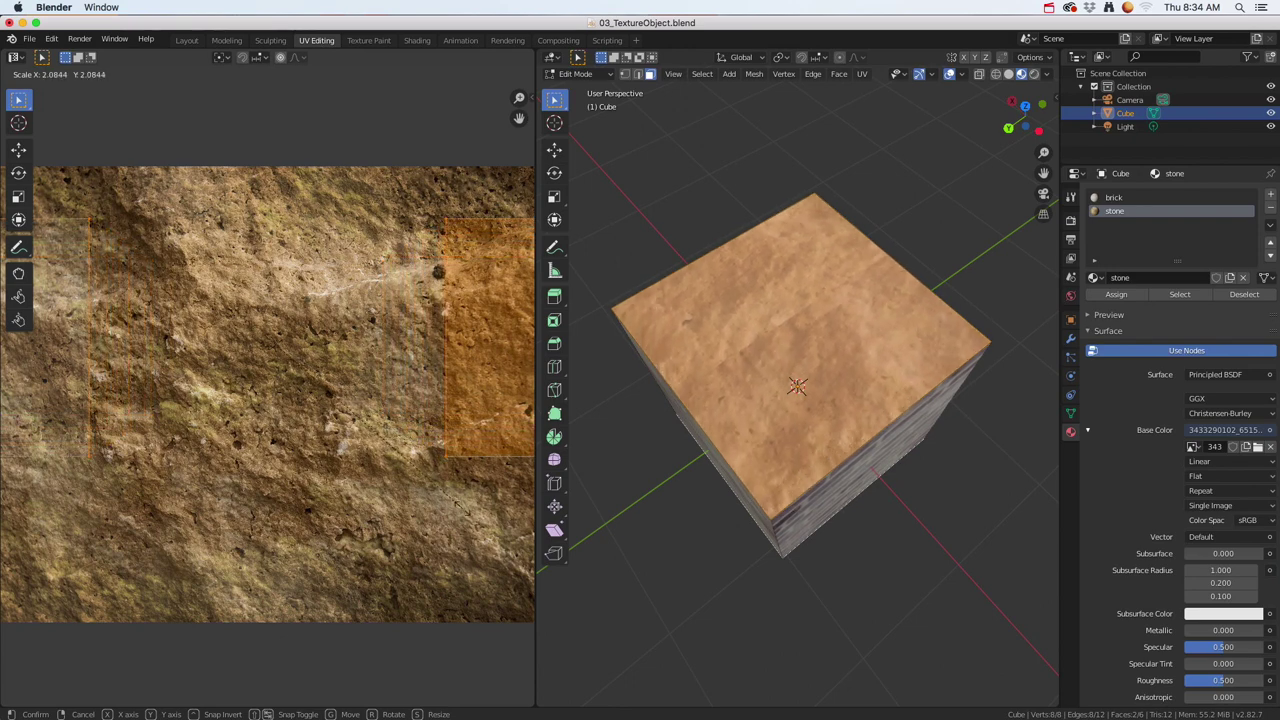
left_click(462, 512)
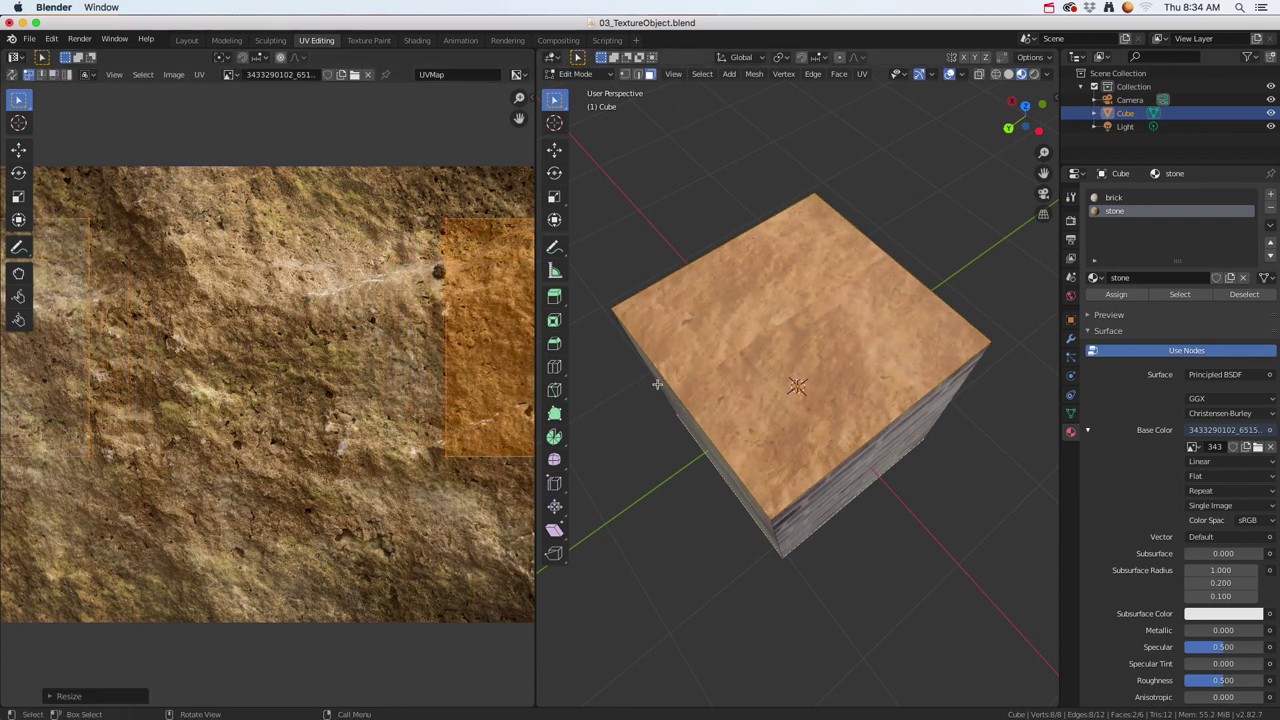
middle_click_drag(807, 350, 776, 350)
scroll(776, 350, "up", 5)
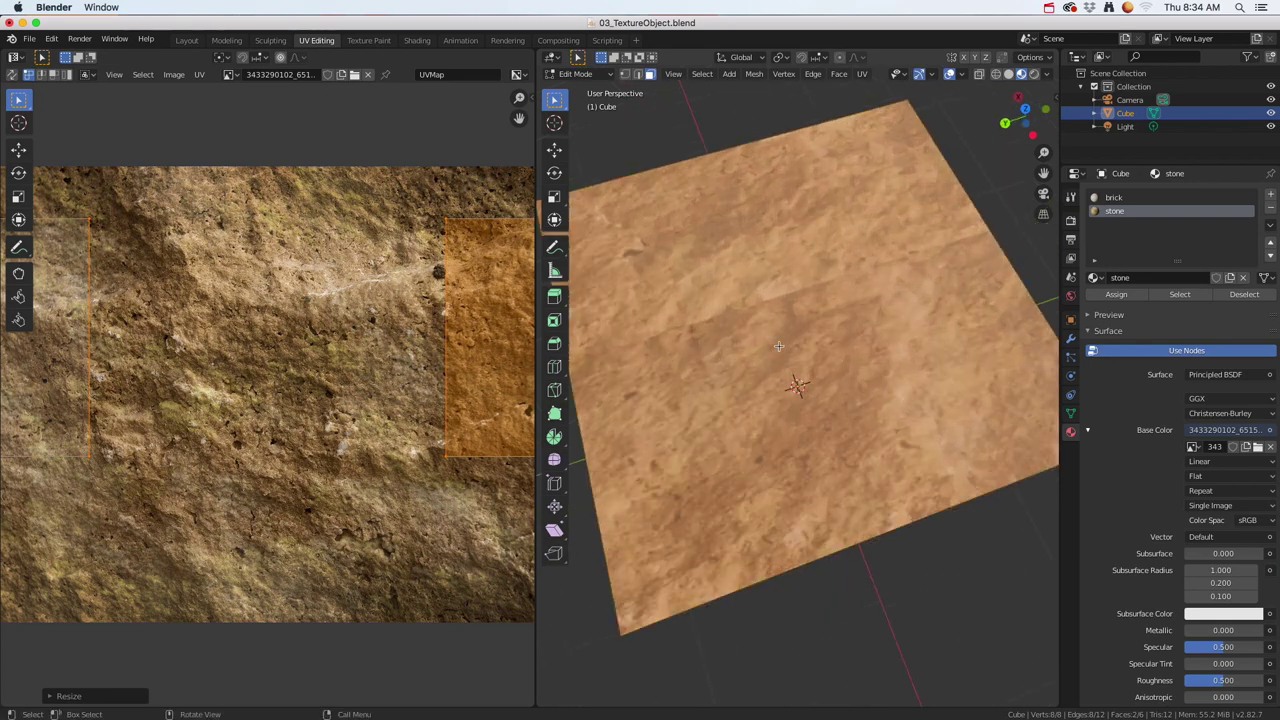
scroll(397, 401, "down", 5)
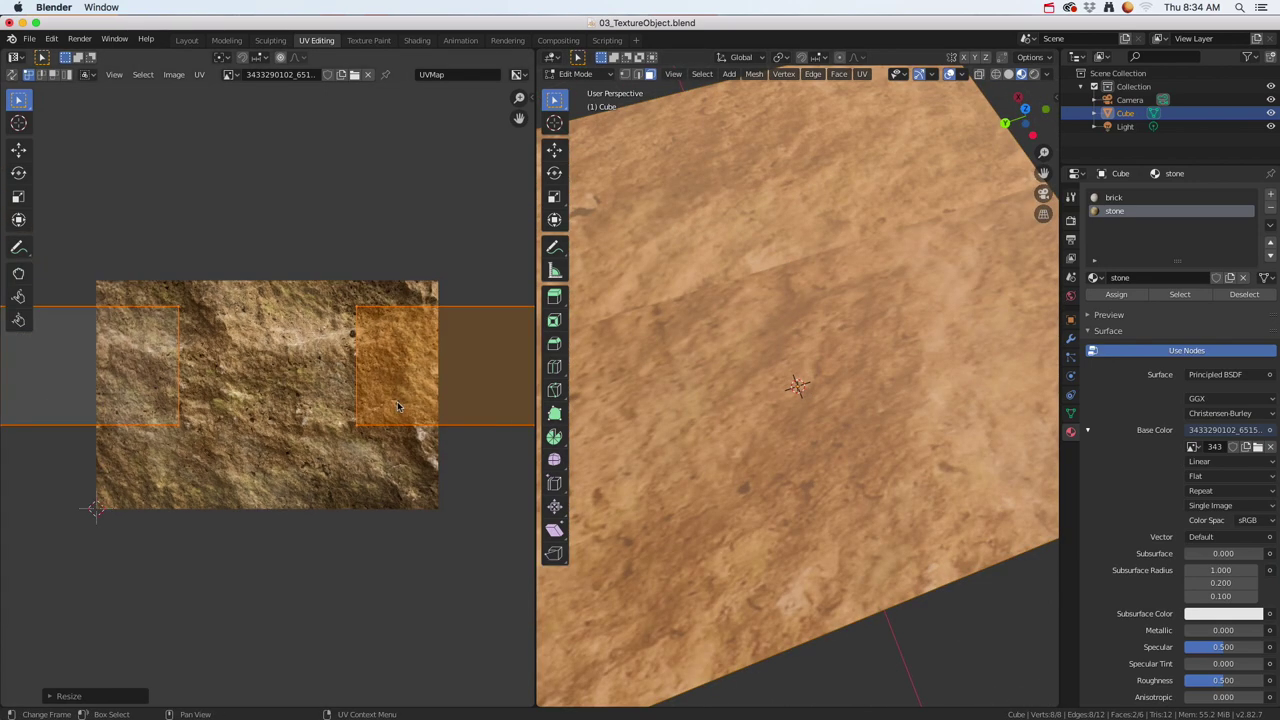
Step: Move the right stone UV island inside the stone image
left_click(351, 279)
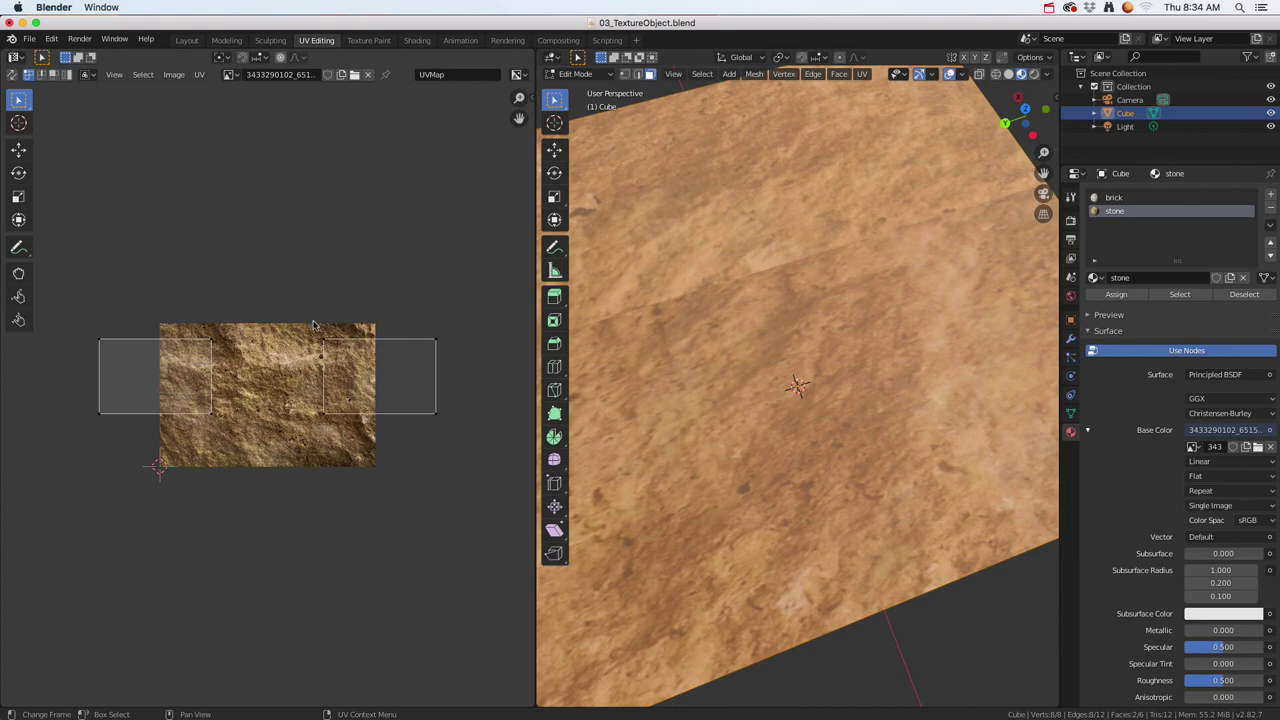
left_click_drag(308, 320, 478, 474)
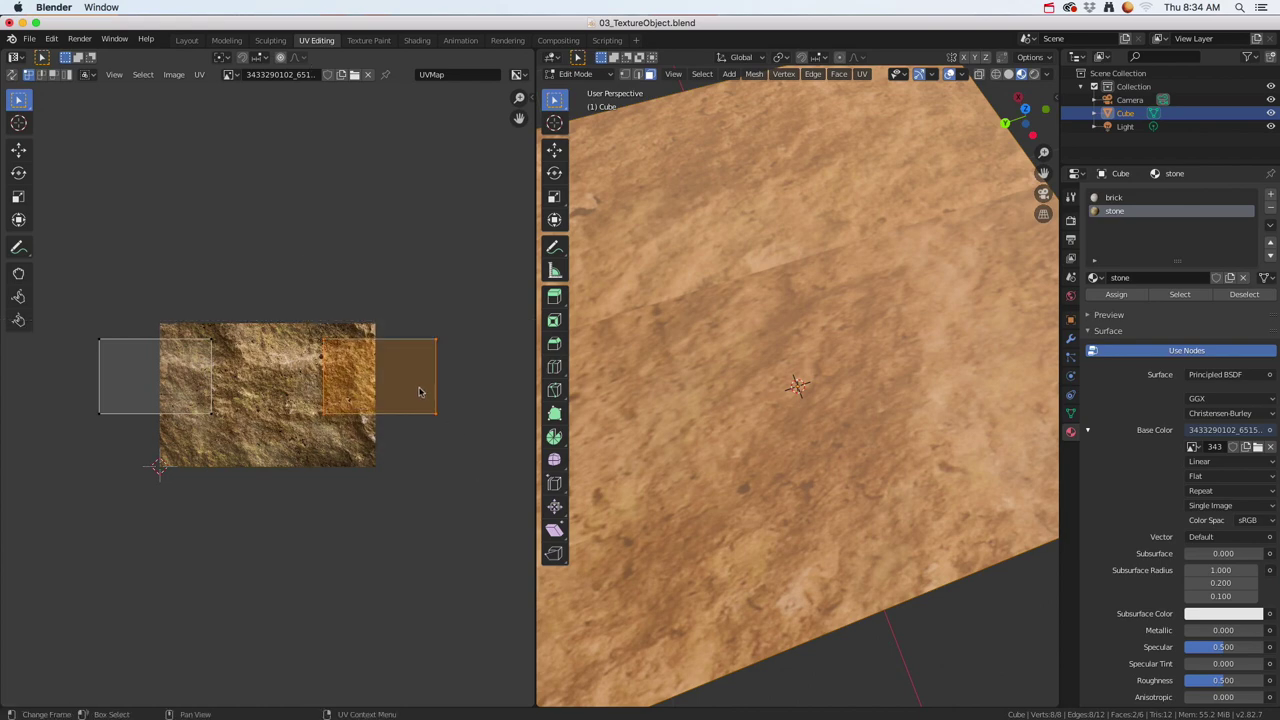
key("g")
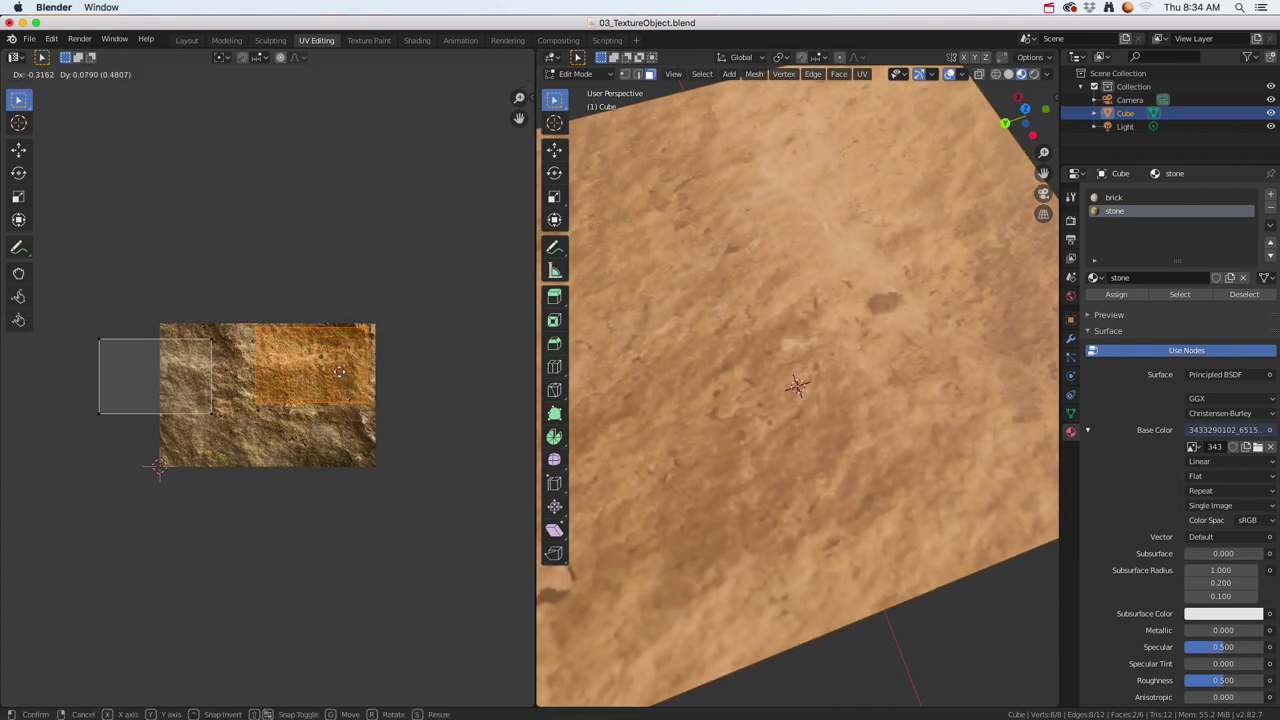
left_click(339, 372)
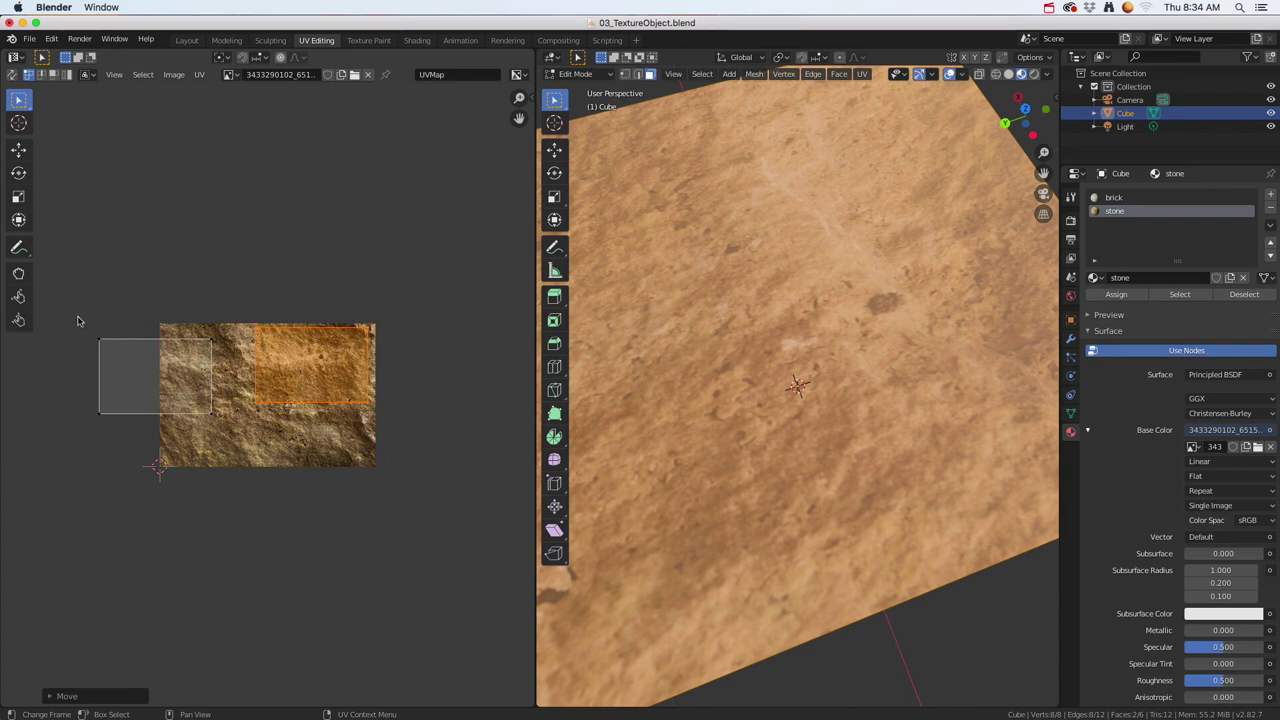
Step: Move the left stone UV island onto the image and return to Object Mode
left_click_drag(74, 308, 236, 445)
key("g")
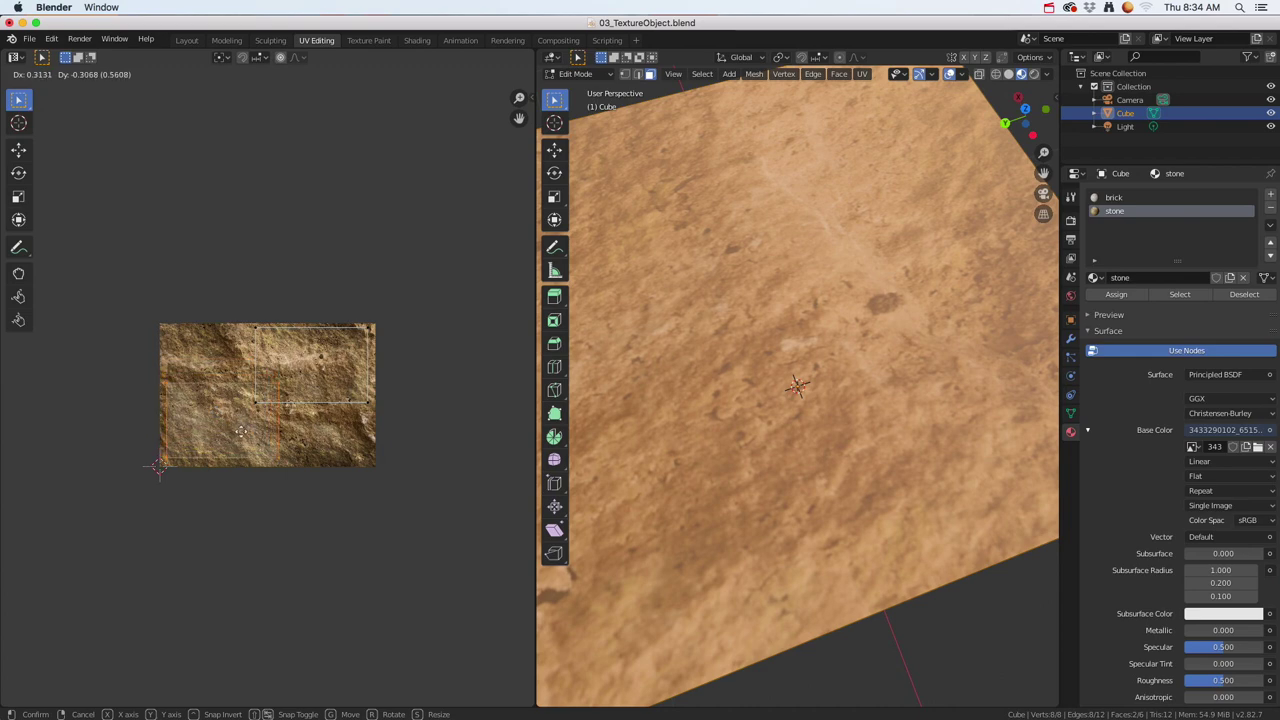
left_click(241, 432)
scroll(700, 410, "down", 6)
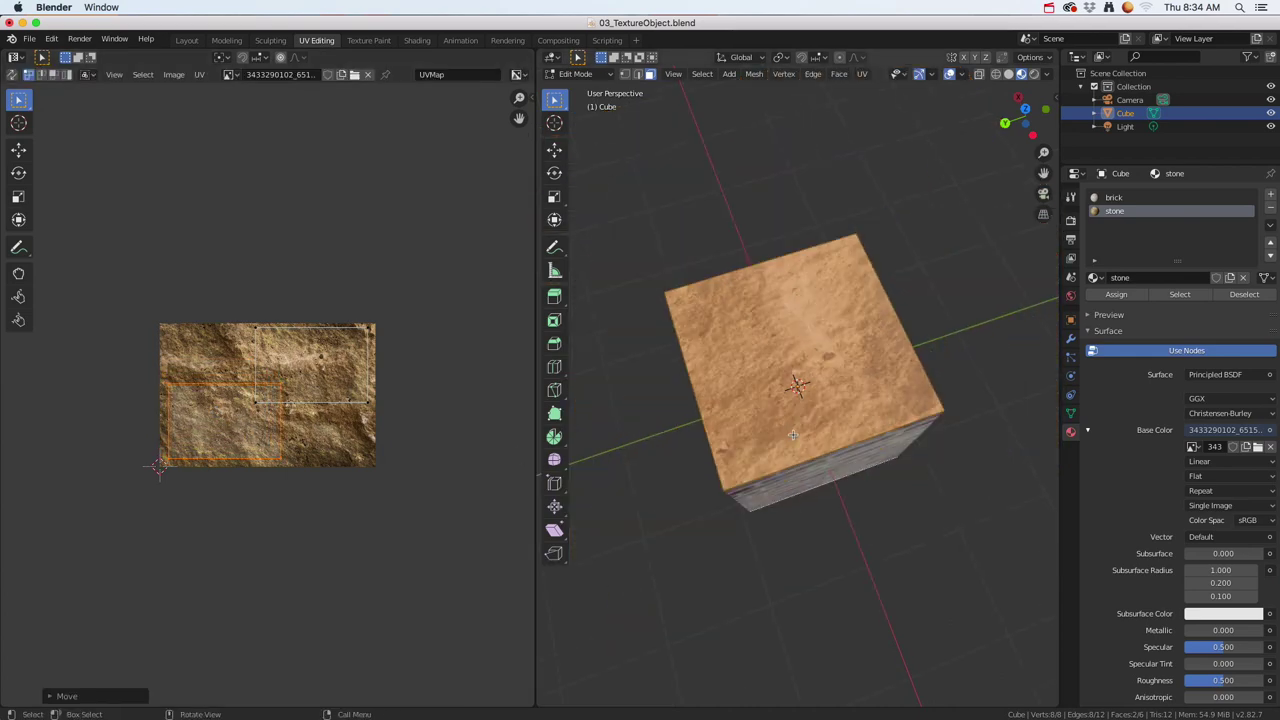
key("Tab")
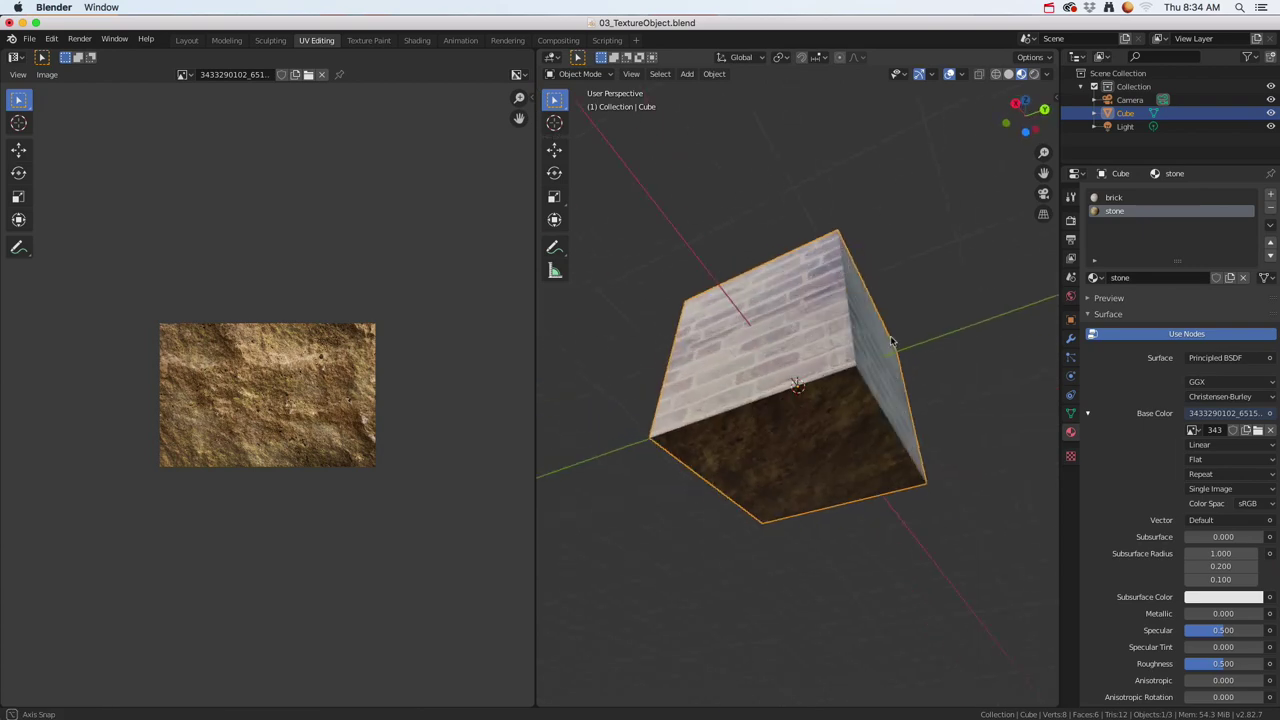